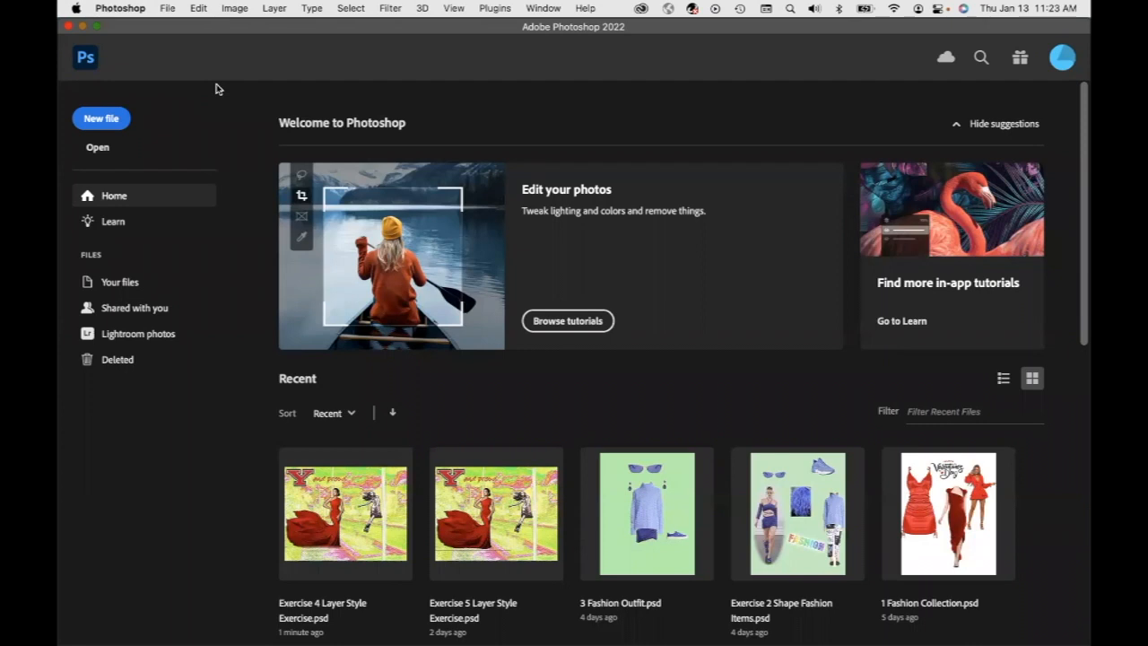
# Create a new Letter-size print document at a resolution of 72 pixels/inch
pyautogui.click(110, 117)
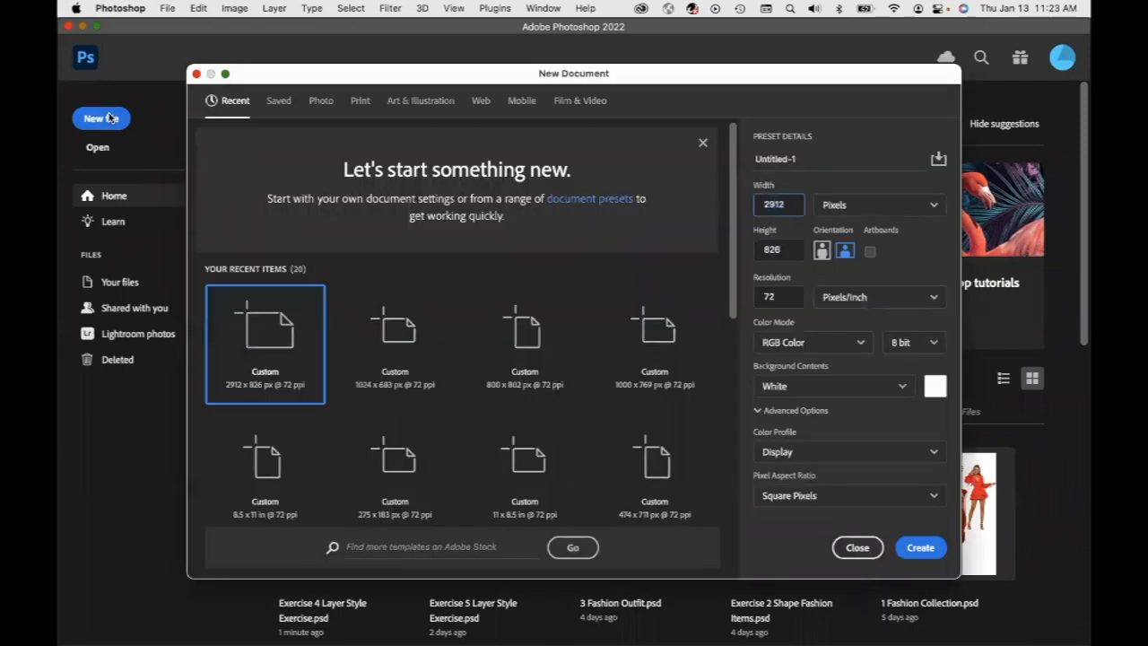
pyautogui.click(361, 103)
pyautogui.doubleClick(786, 299)
pyautogui.write('72')
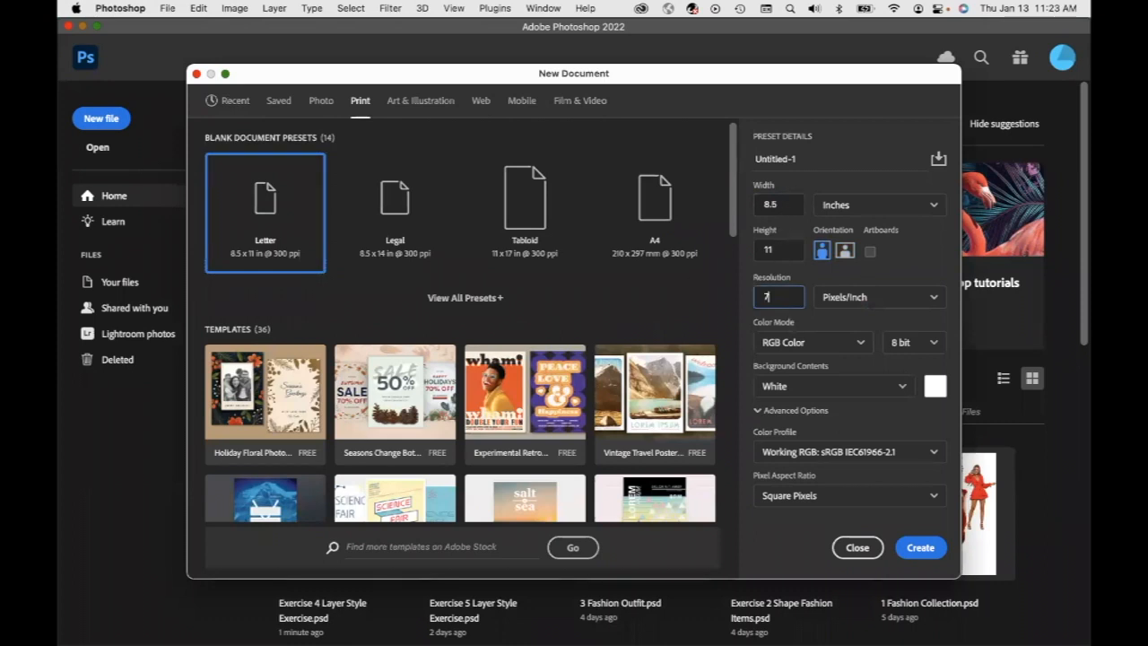
pyautogui.click(920, 548)
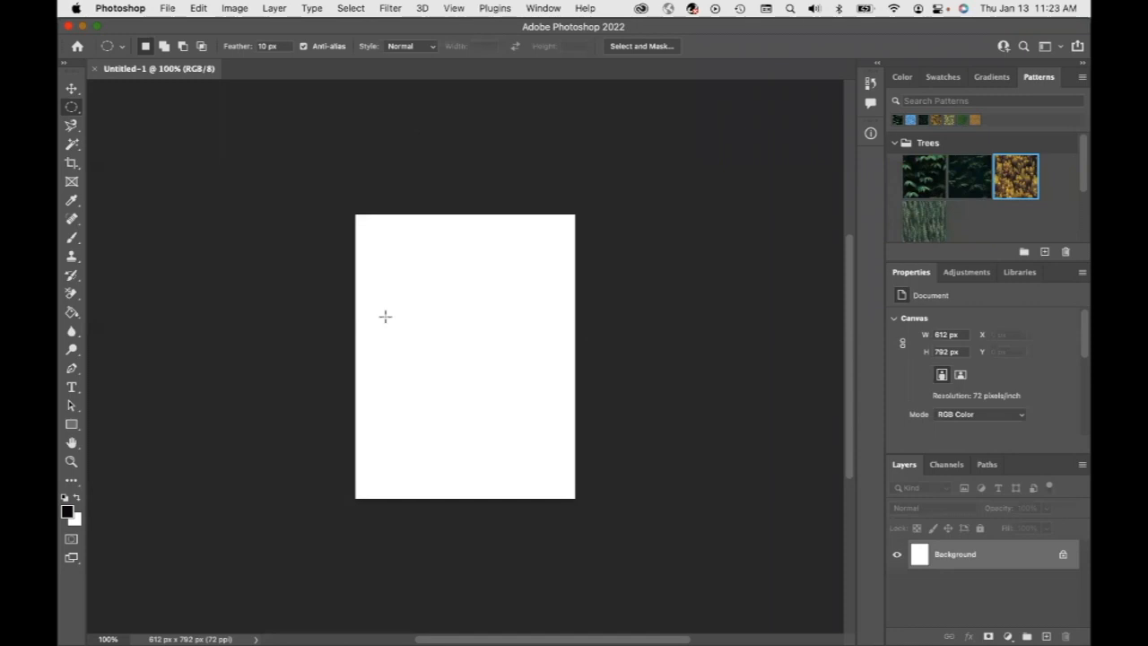
# Switch to Chrome, open a new tab and search Google for yoga wear
pyautogui.moveTo(548, 625)
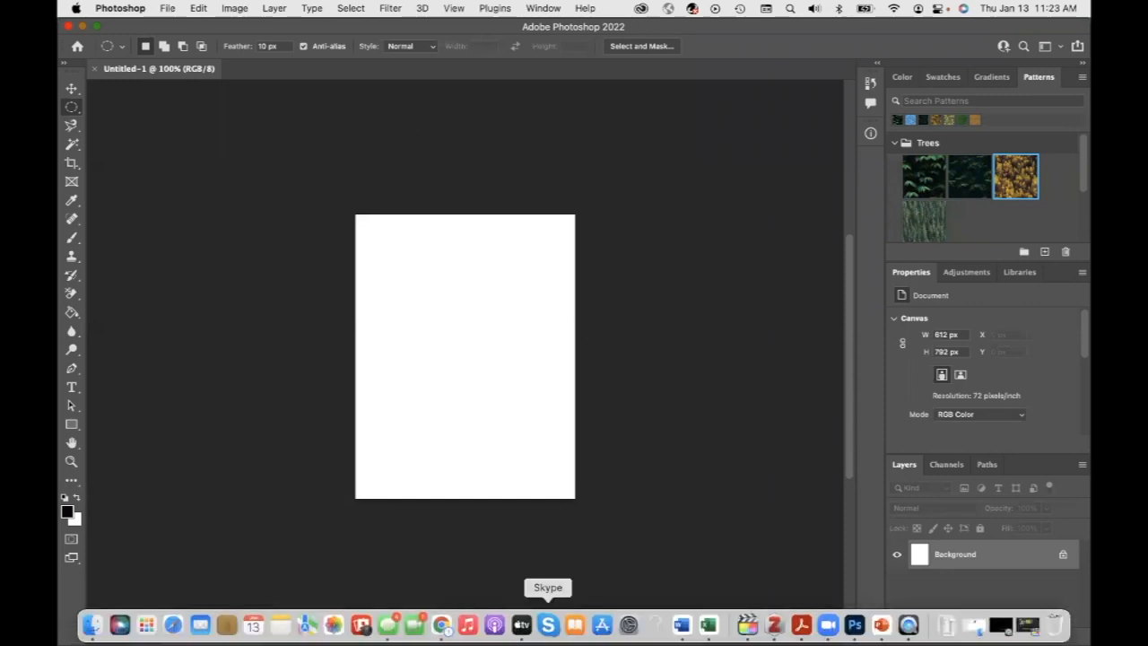
pyautogui.click(442, 624)
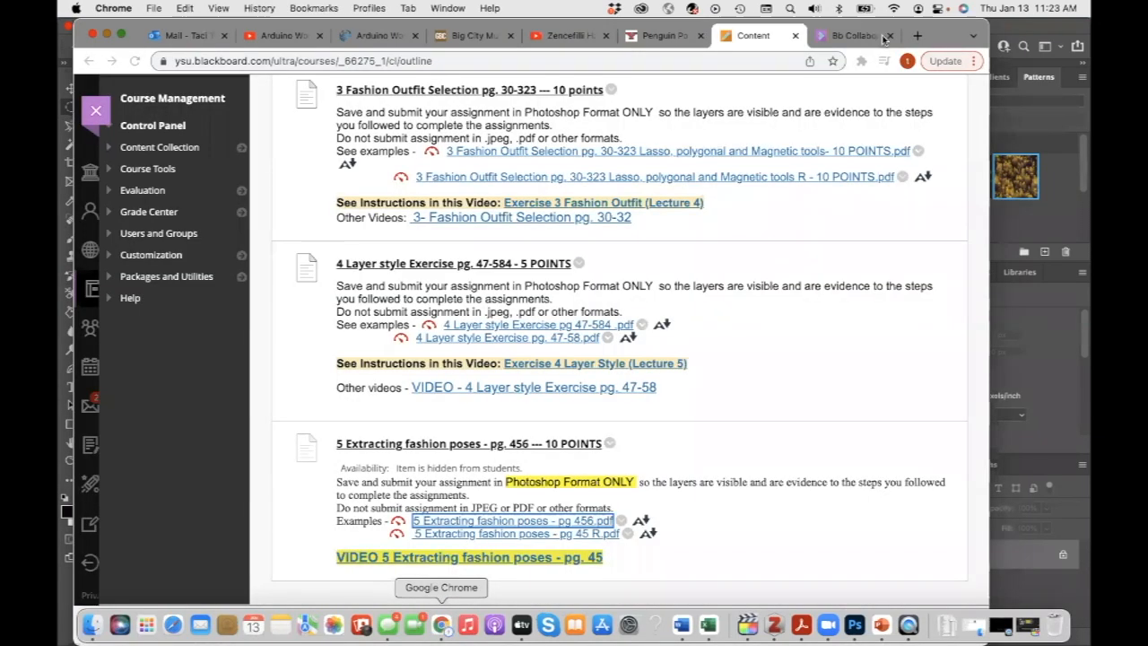
pyautogui.click(917, 35)
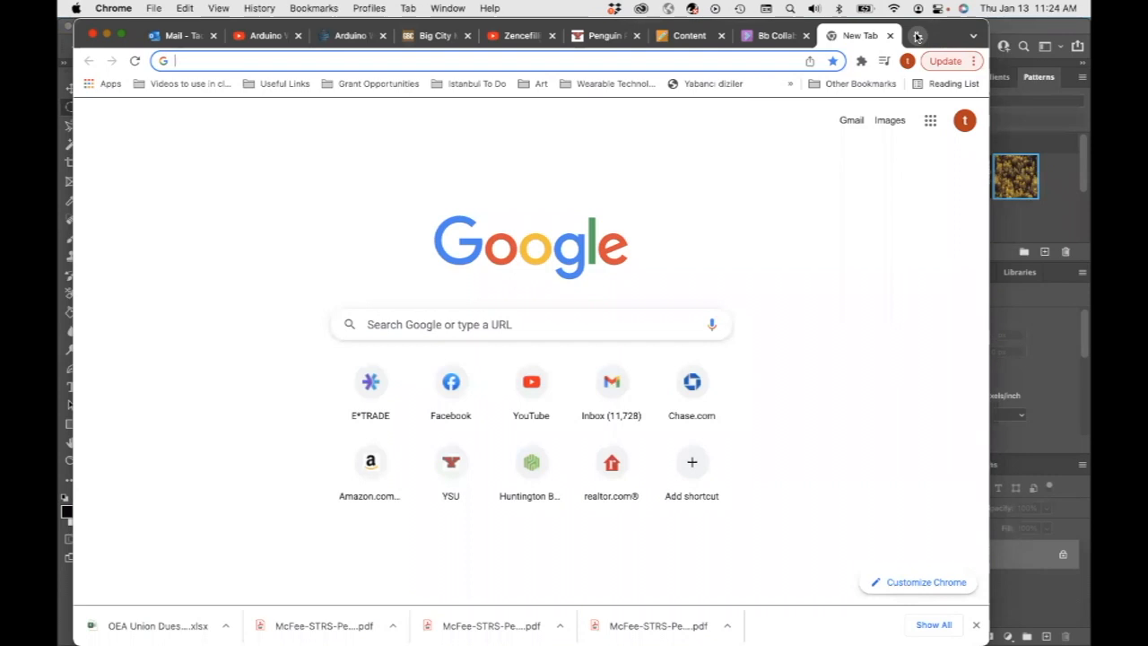
pyautogui.write('yoga wear')
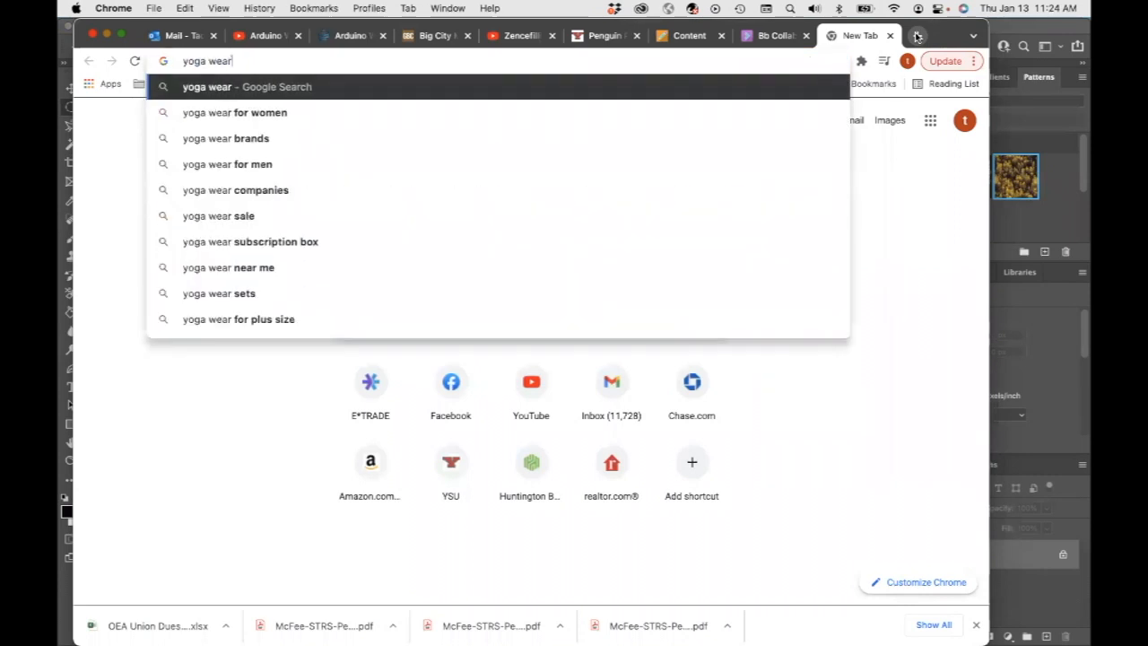
pyautogui.press('Return')
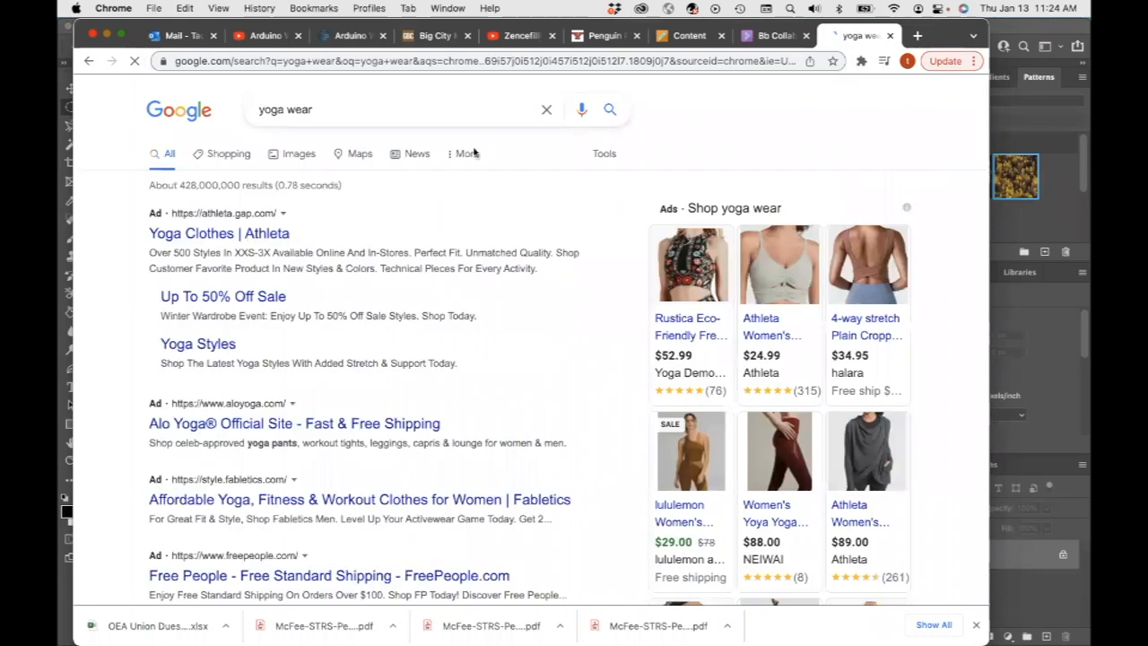
# Browse the yoga wear image results and copy the Athleta side-stretch yoga pose image
pyautogui.click(296, 157)
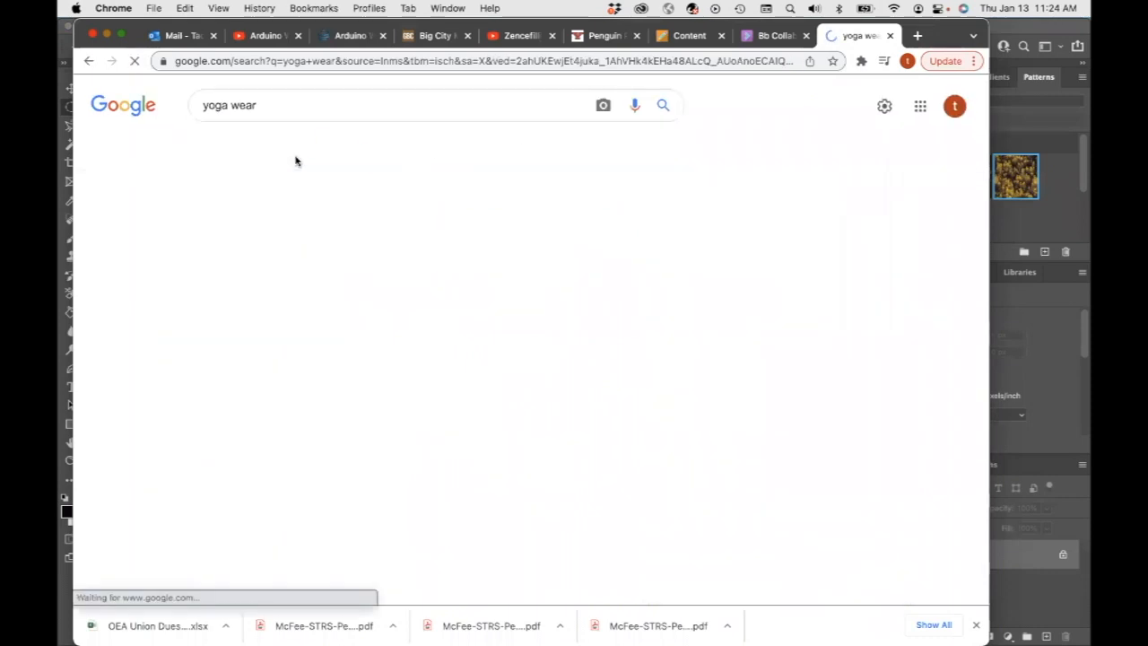
pyautogui.scroll(-5, 582, 517)
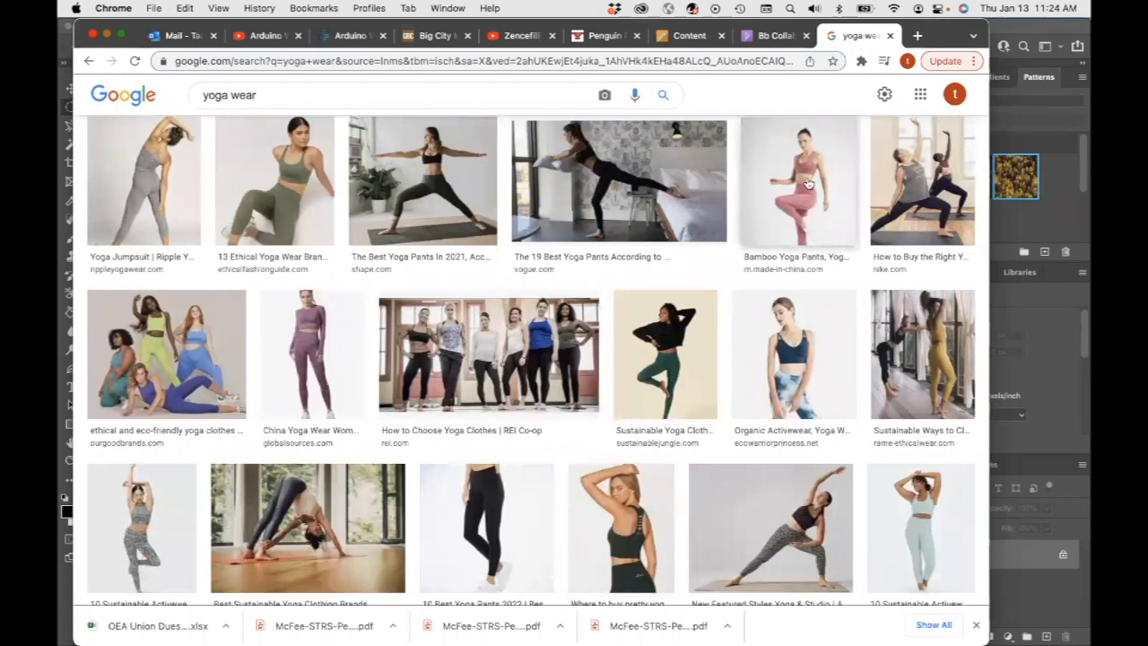
pyautogui.scroll(-1, 794, 257)
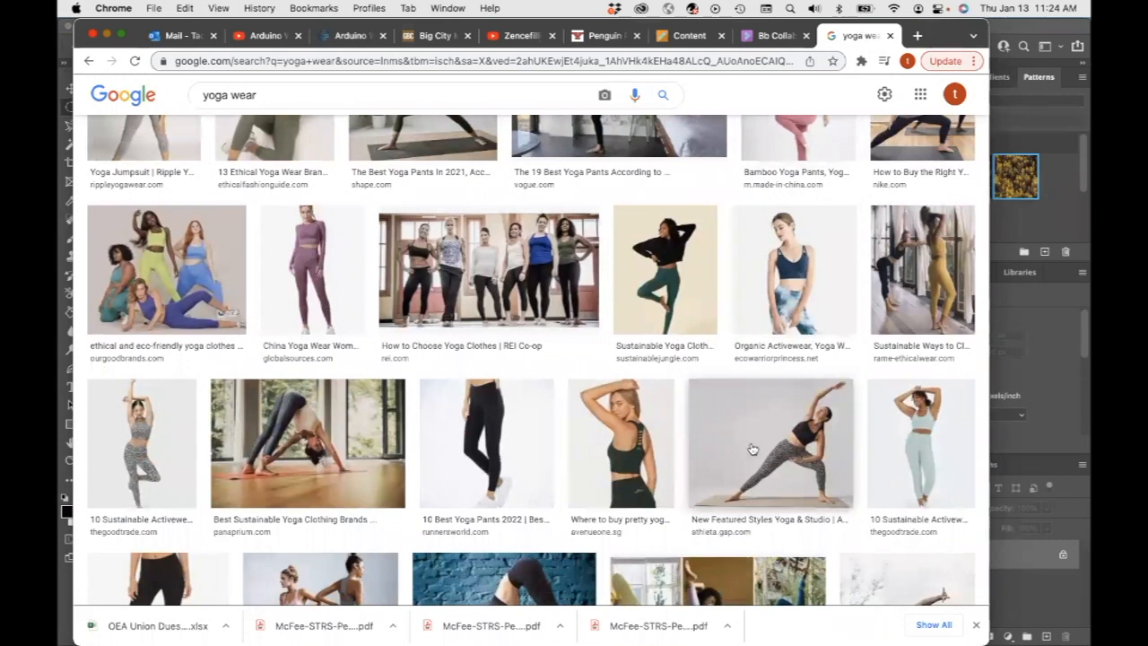
pyautogui.scroll(-2, 755, 456)
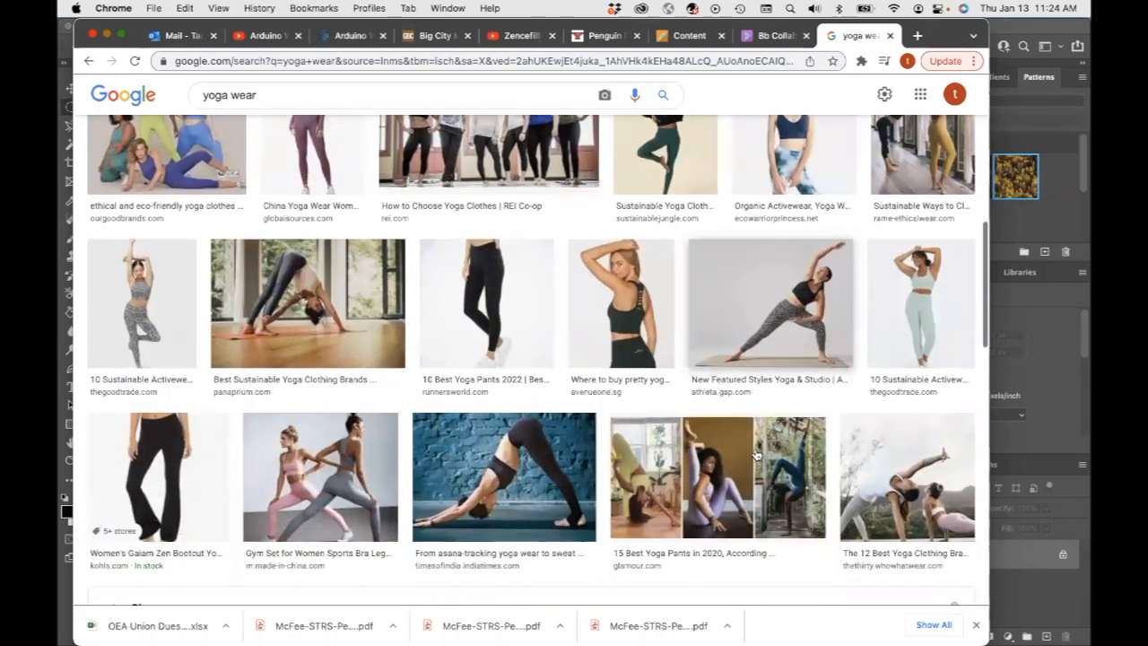
pyautogui.scroll(1, 771, 413)
pyautogui.click(775, 398)
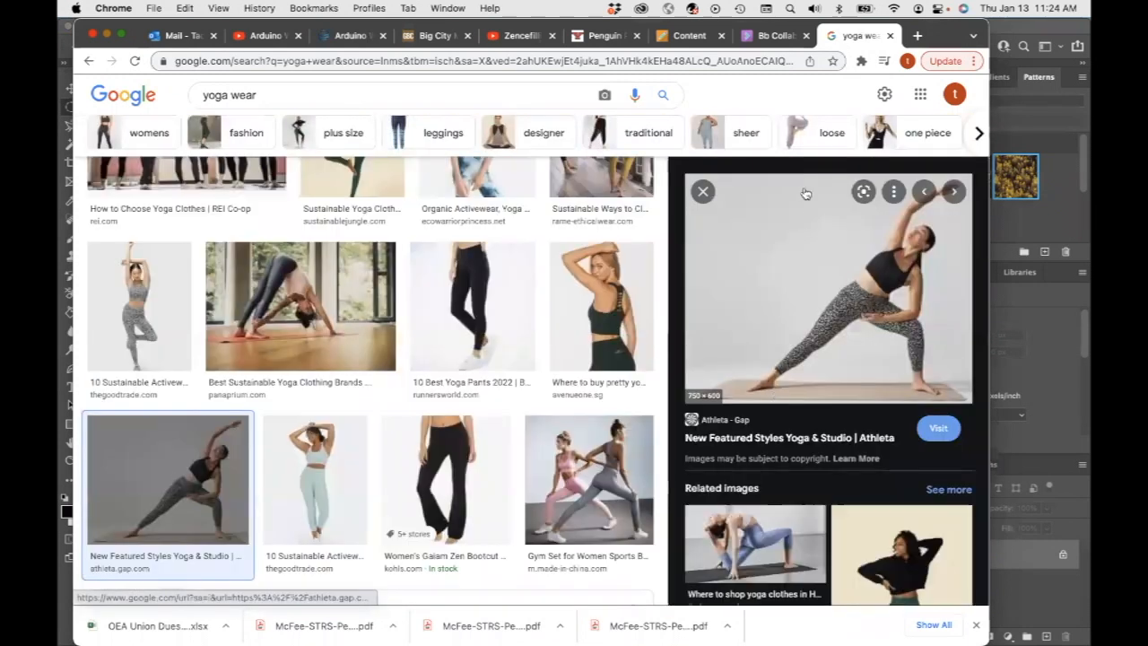
pyautogui.rightClick(871, 312)
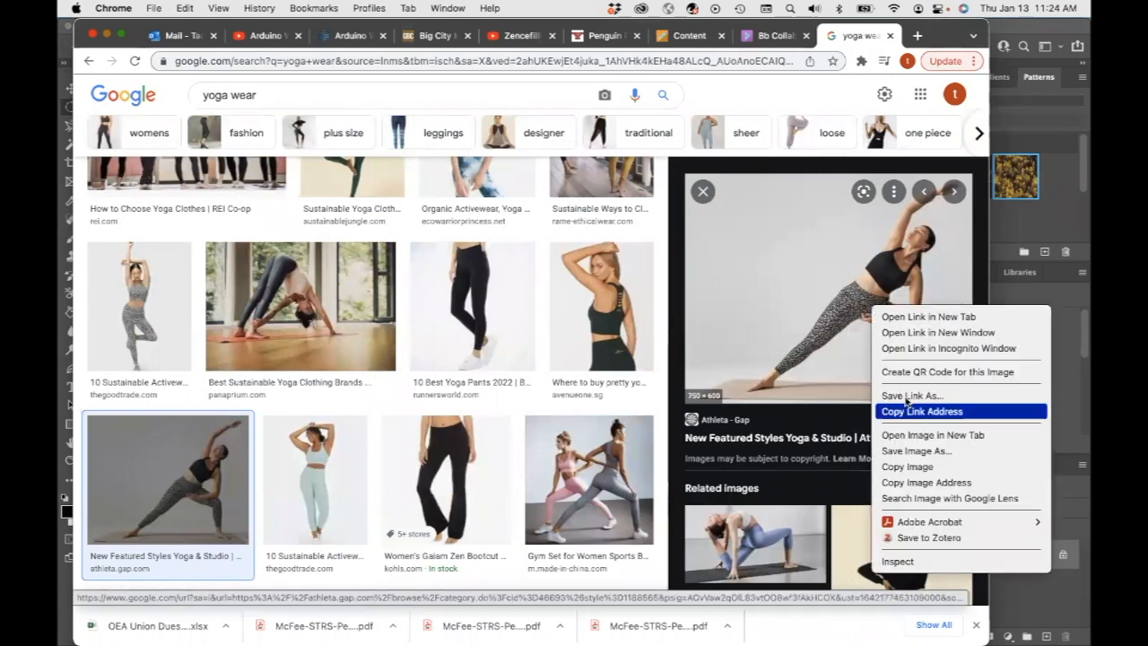
pyautogui.click(908, 466)
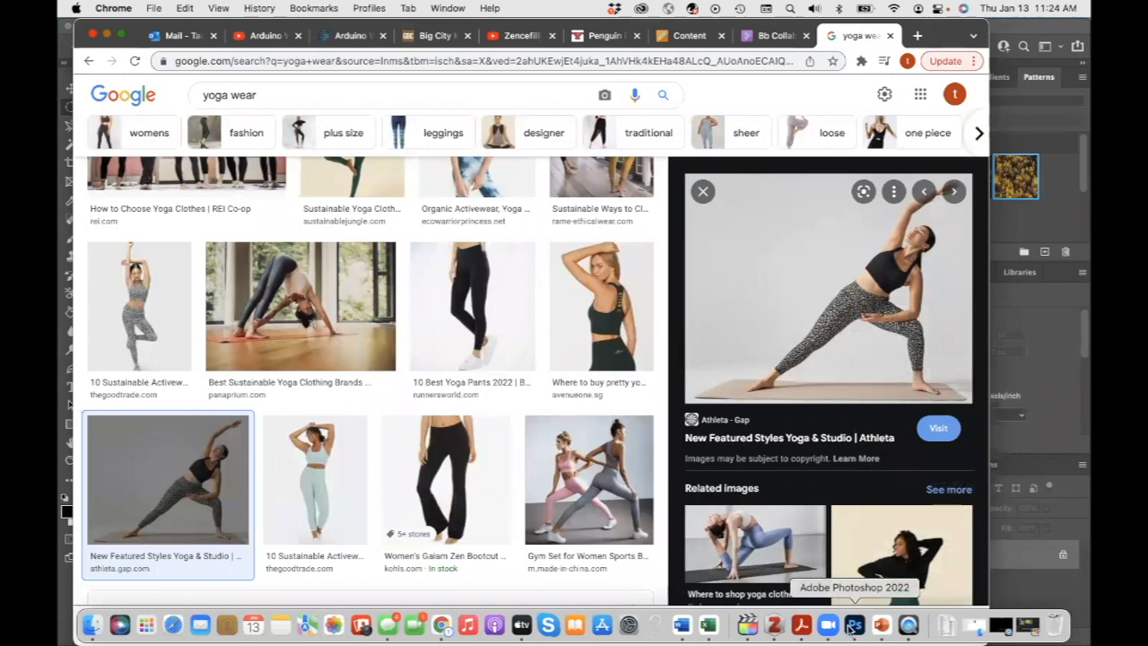
# Back in Photoshop, create a new 750 × 600 px document from the clipboard preset and paste the copied image
pyautogui.click(852, 625)
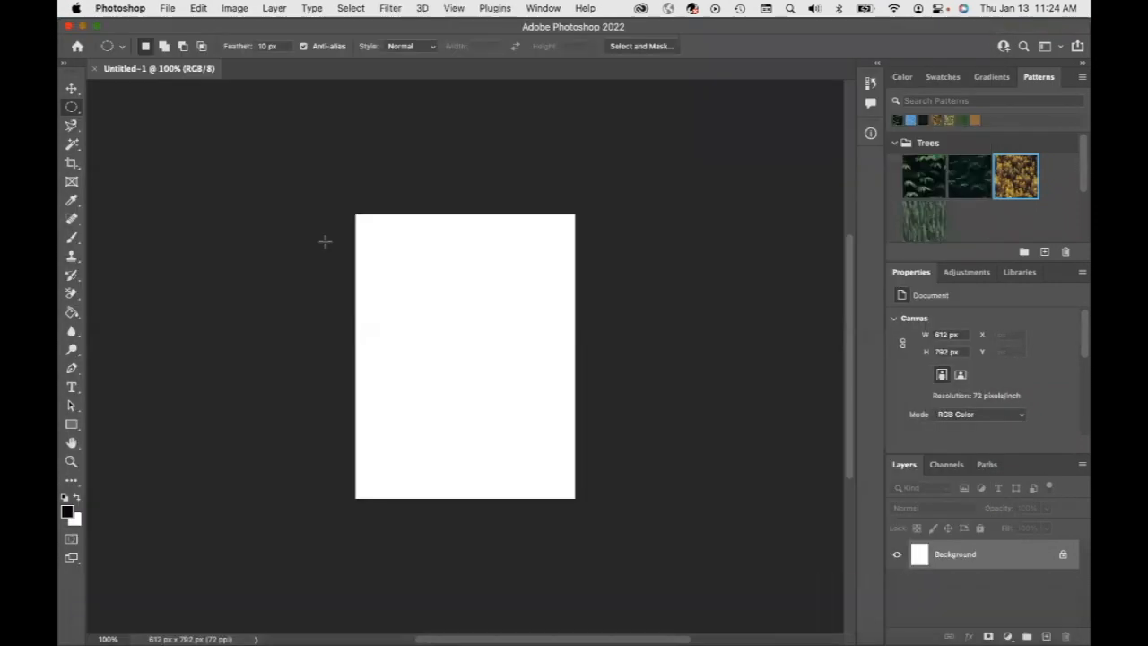
pyautogui.click(168, 9)
pyautogui.click(177, 30)
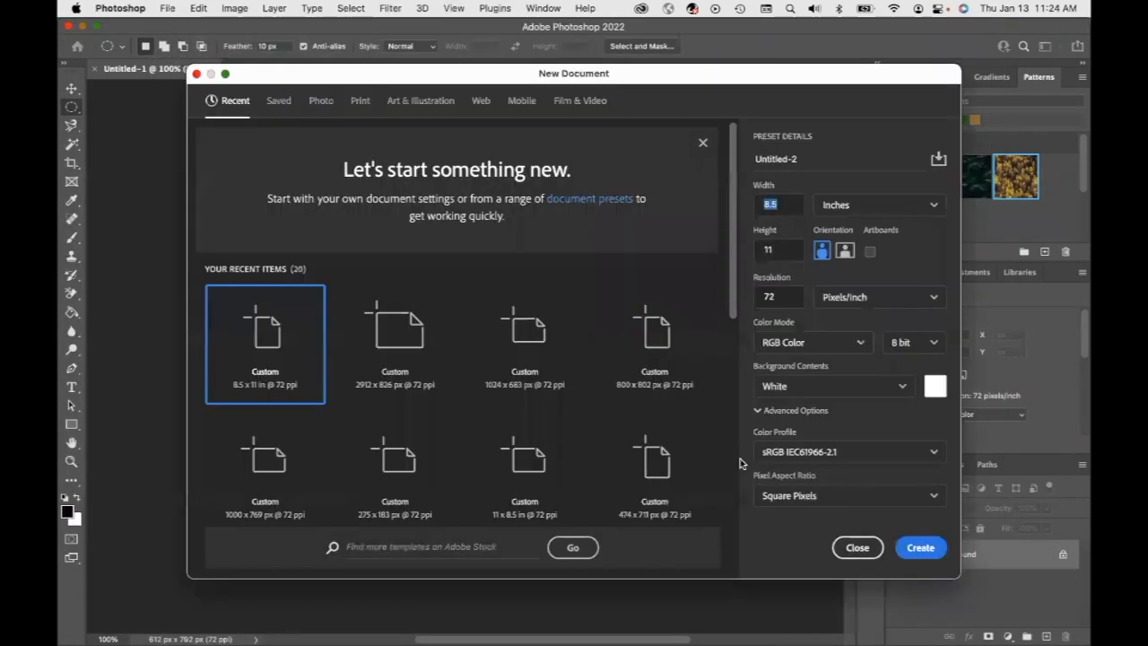
pyautogui.click(920, 548)
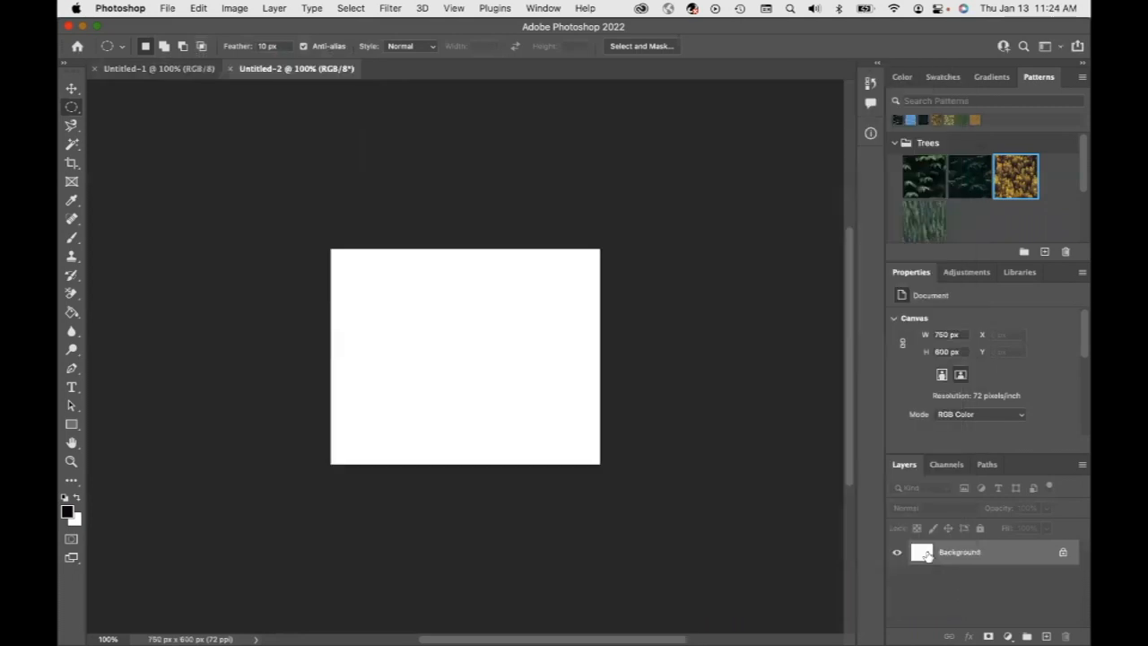
pyautogui.click(198, 9)
pyautogui.click(226, 131)
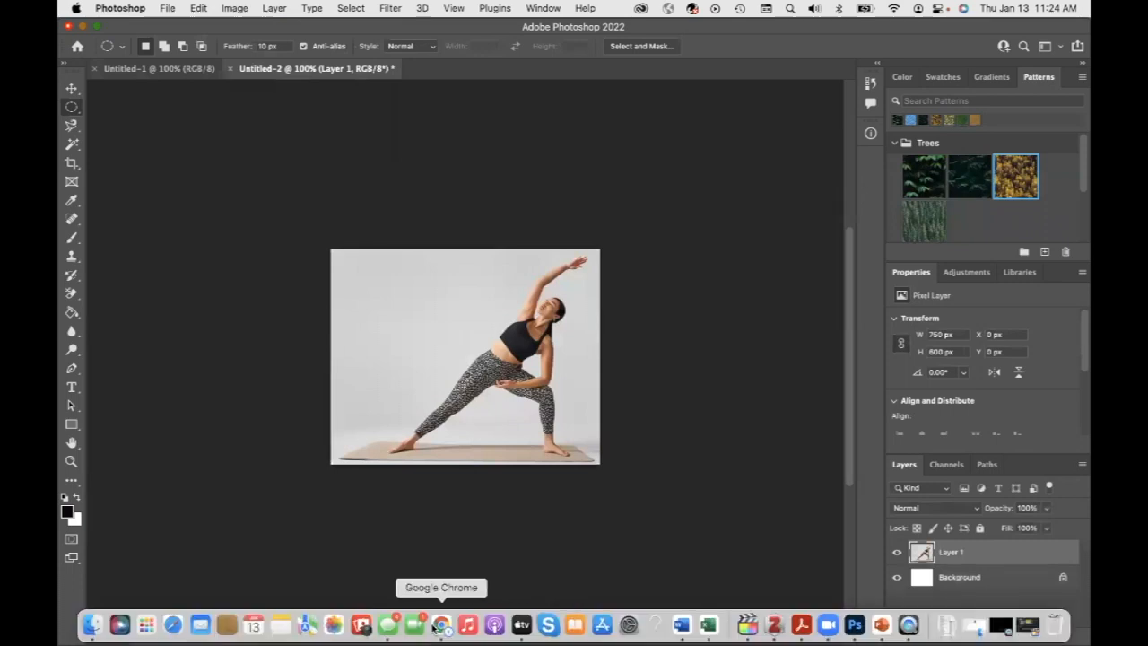
# Return to Chrome and copy the green yoga outfit image from the related images
pyautogui.click(441, 624)
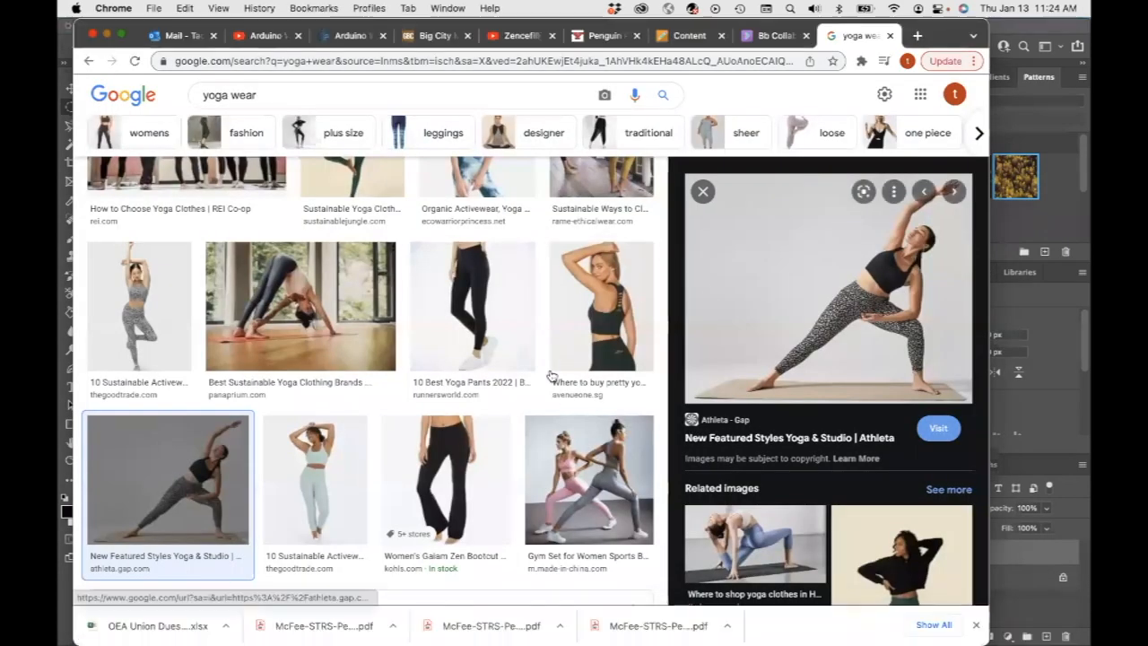
pyautogui.scroll(-3, 549, 376)
pyautogui.scroll(-8, 551, 375)
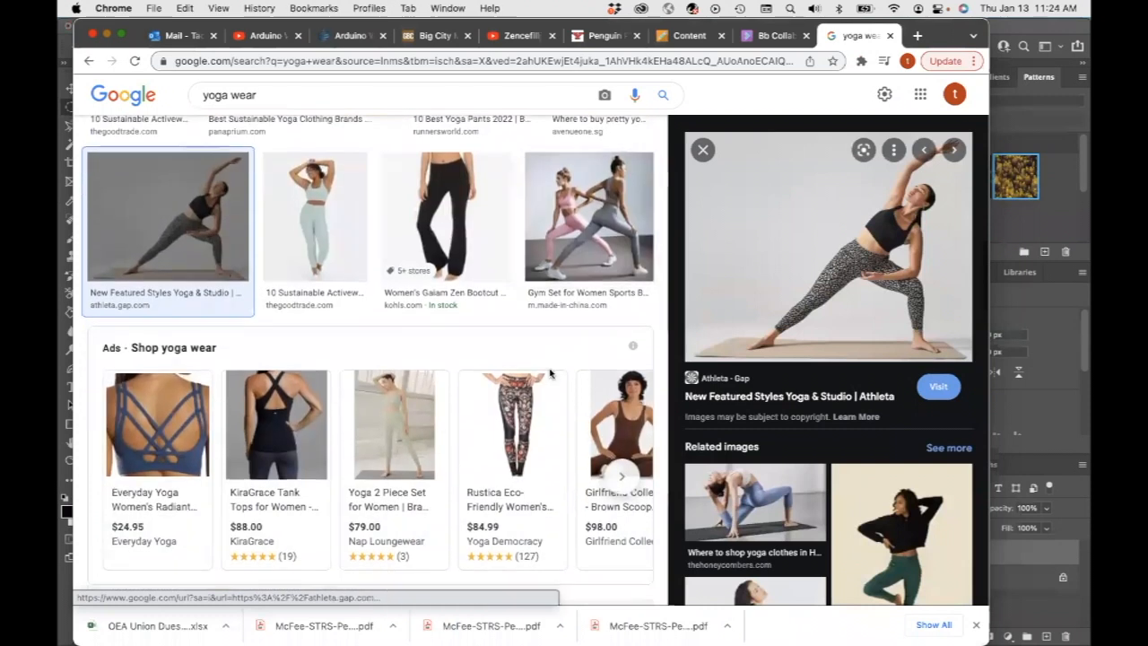
pyautogui.scroll(-6, 771, 393)
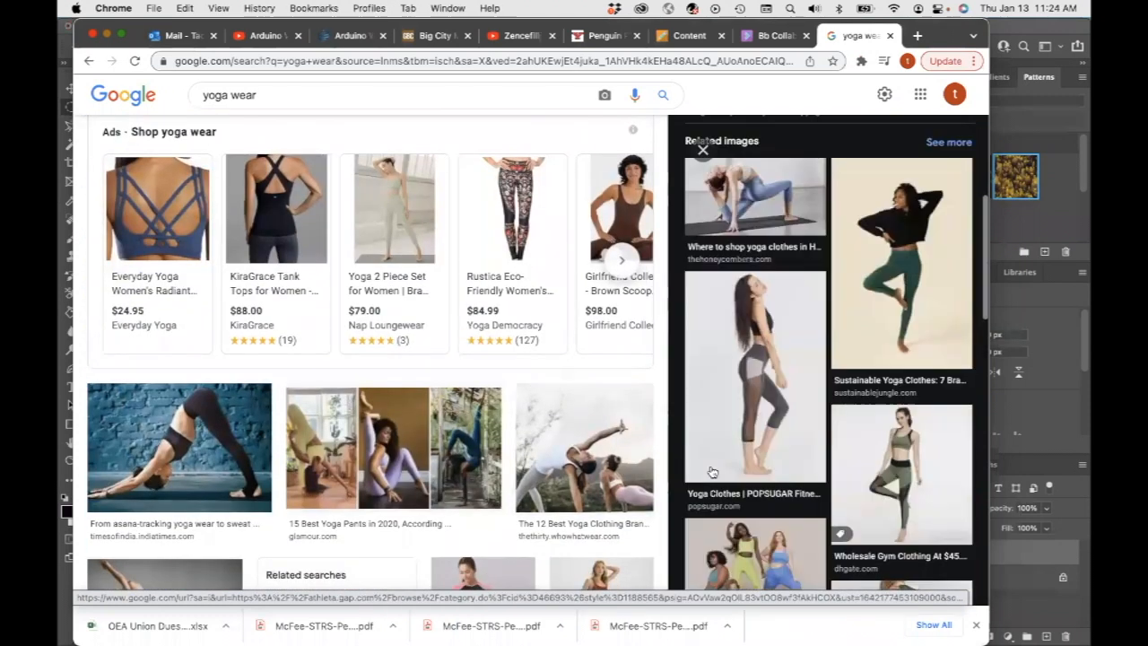
pyautogui.scroll(-3, 905, 309)
pyautogui.scroll(3, 905, 309)
pyautogui.scroll(-4, 905, 310)
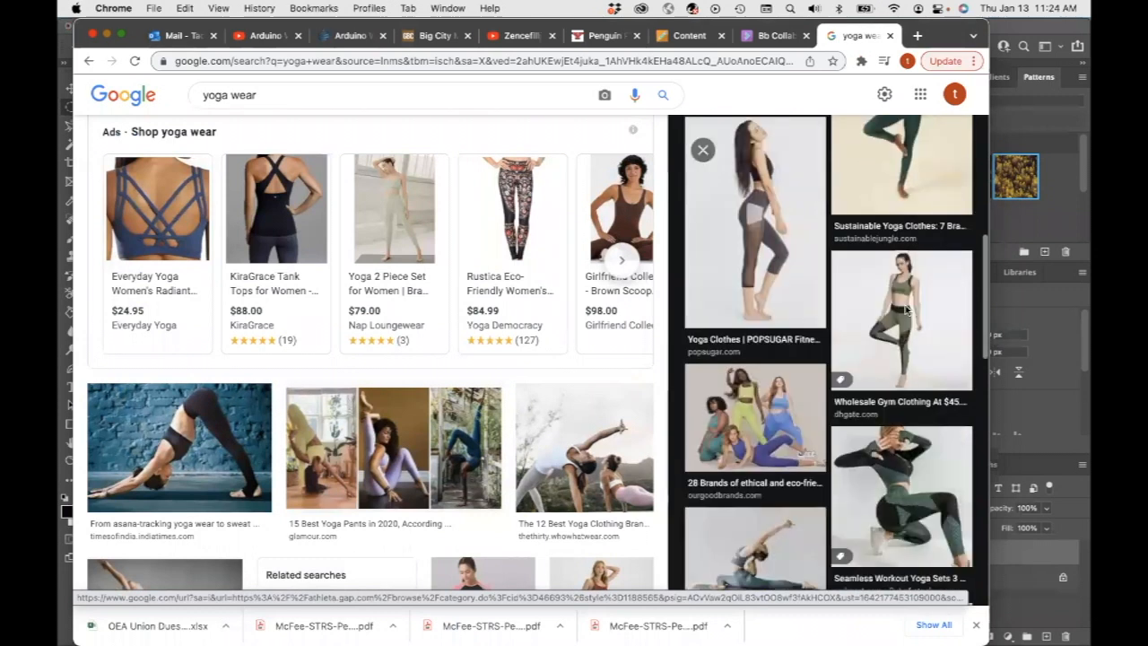
pyautogui.scroll(-2, 905, 310)
pyautogui.click(906, 287)
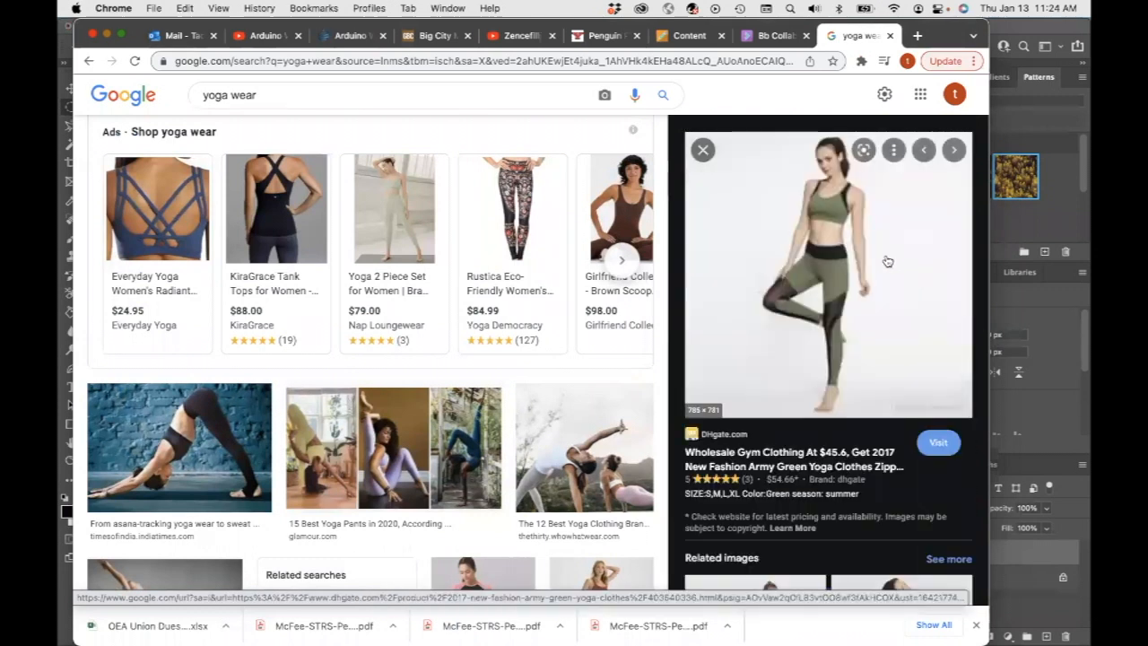
pyautogui.rightClick(876, 259)
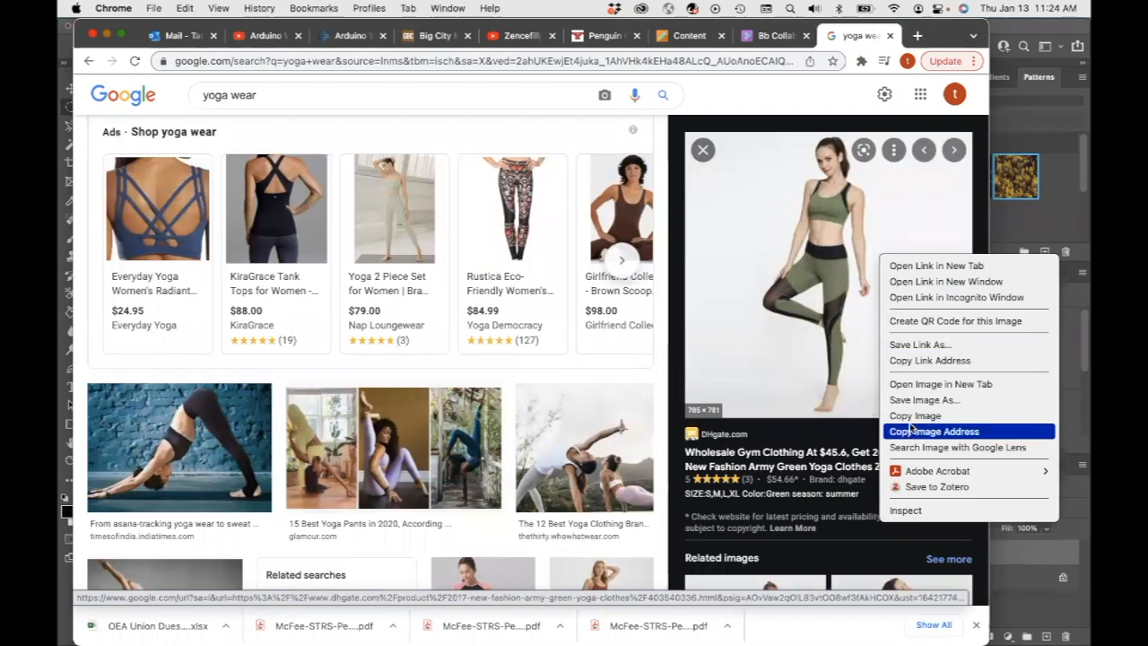
pyautogui.click(913, 415)
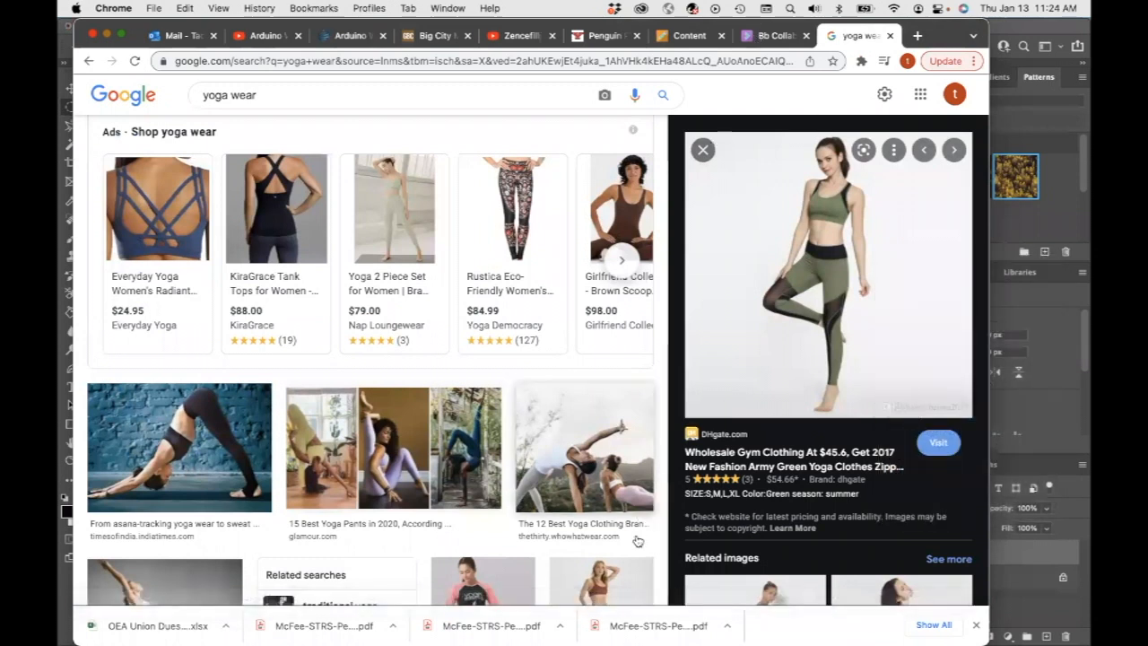
# In Photoshop, create another clipboard-sized 785 × 781 px document and paste the green outfit image into it
pyautogui.click(856, 624)
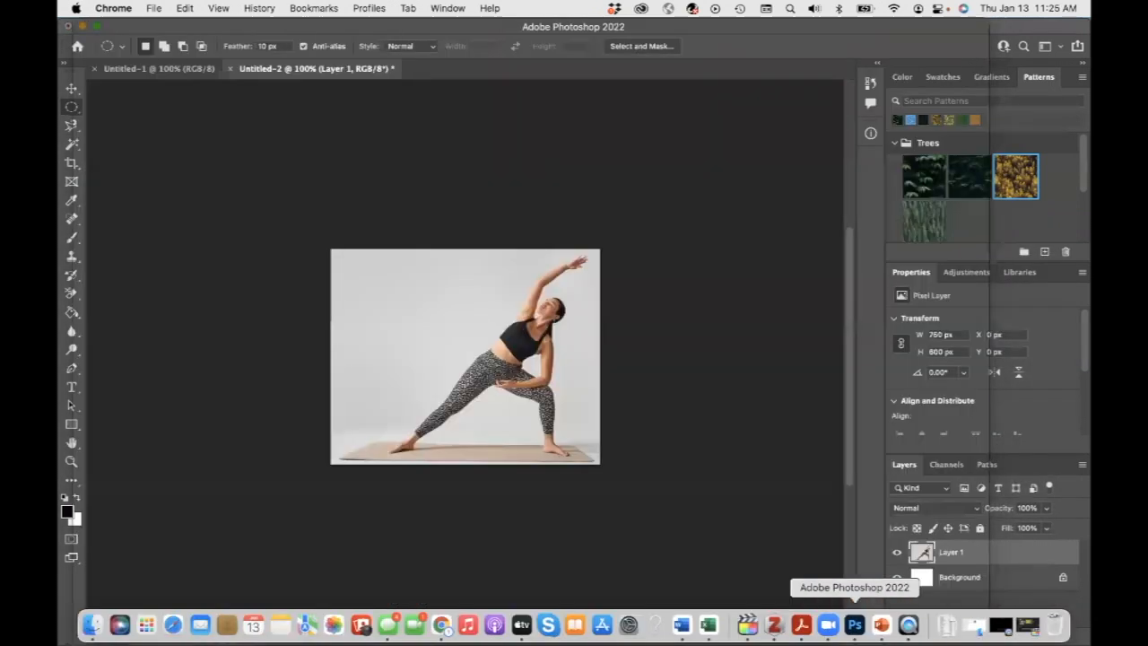
pyautogui.click(166, 9)
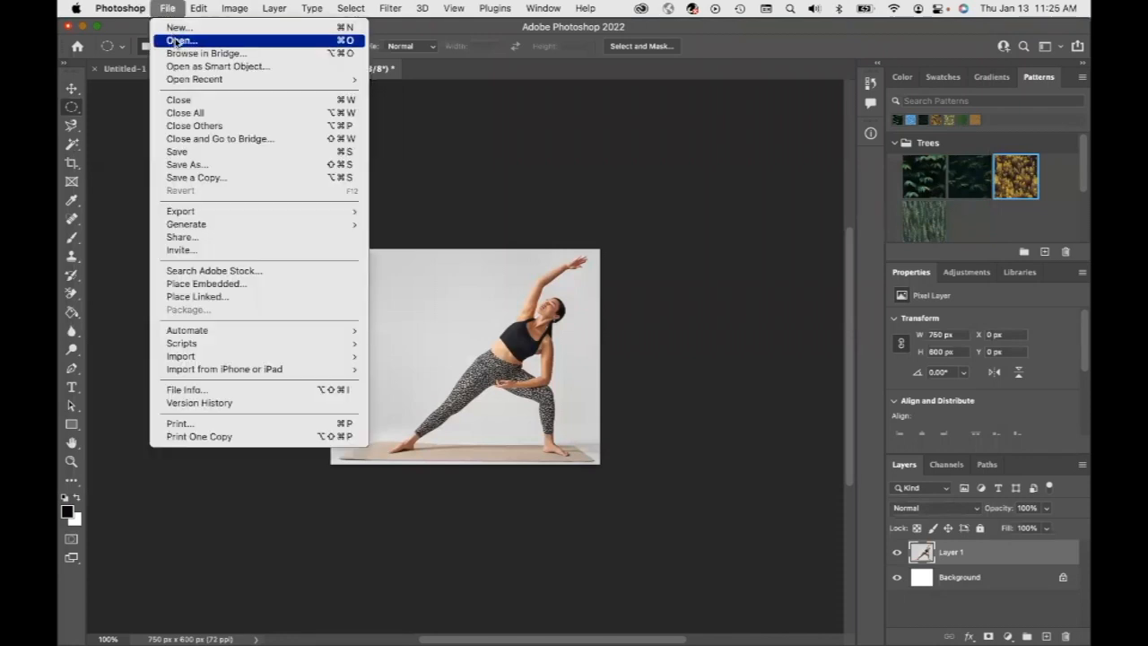
pyautogui.click(175, 28)
pyautogui.press('Return')
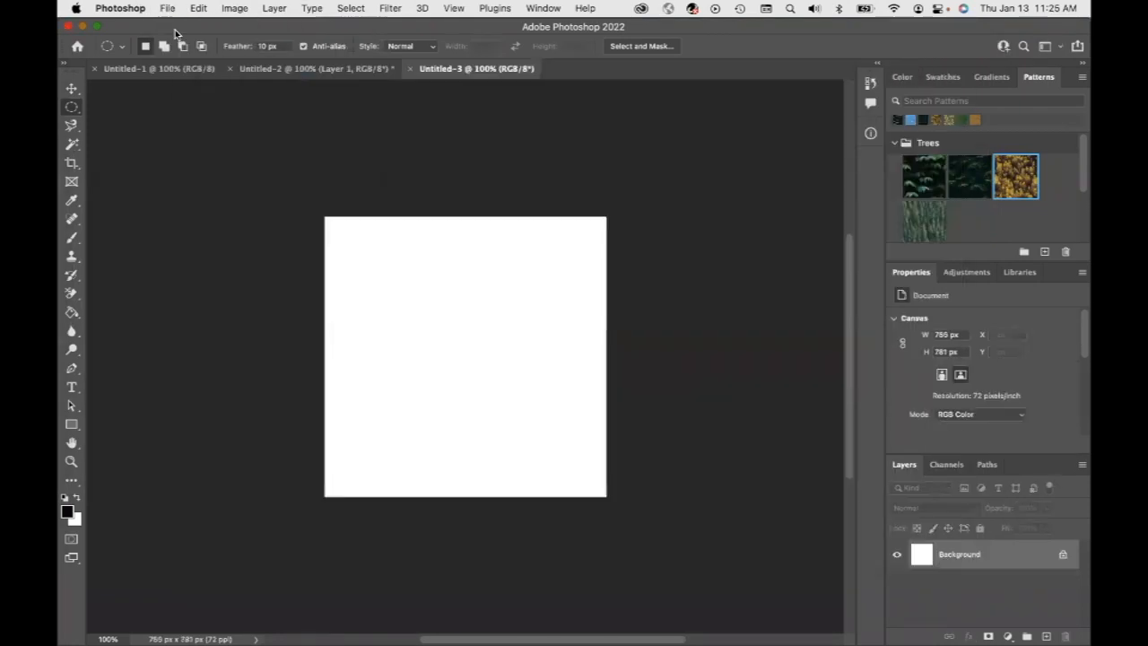
pyautogui.press('super+v')
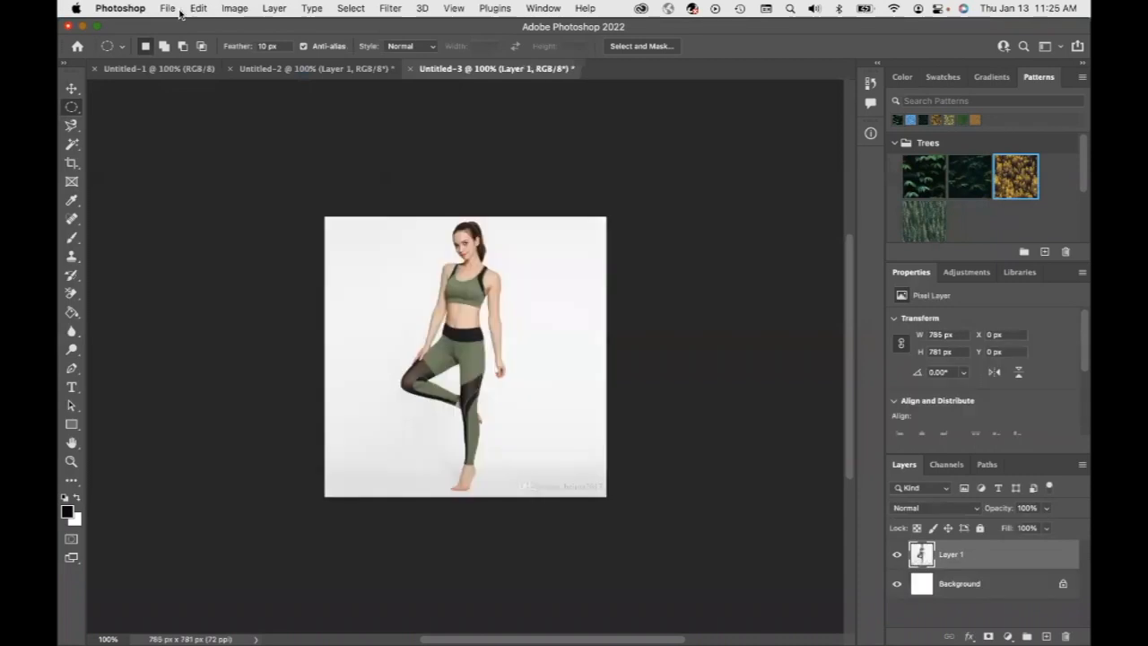
# Try an Object Selection Tool rectangle around the woman in the side-stretch image document, then deselect
pyautogui.click(279, 70)
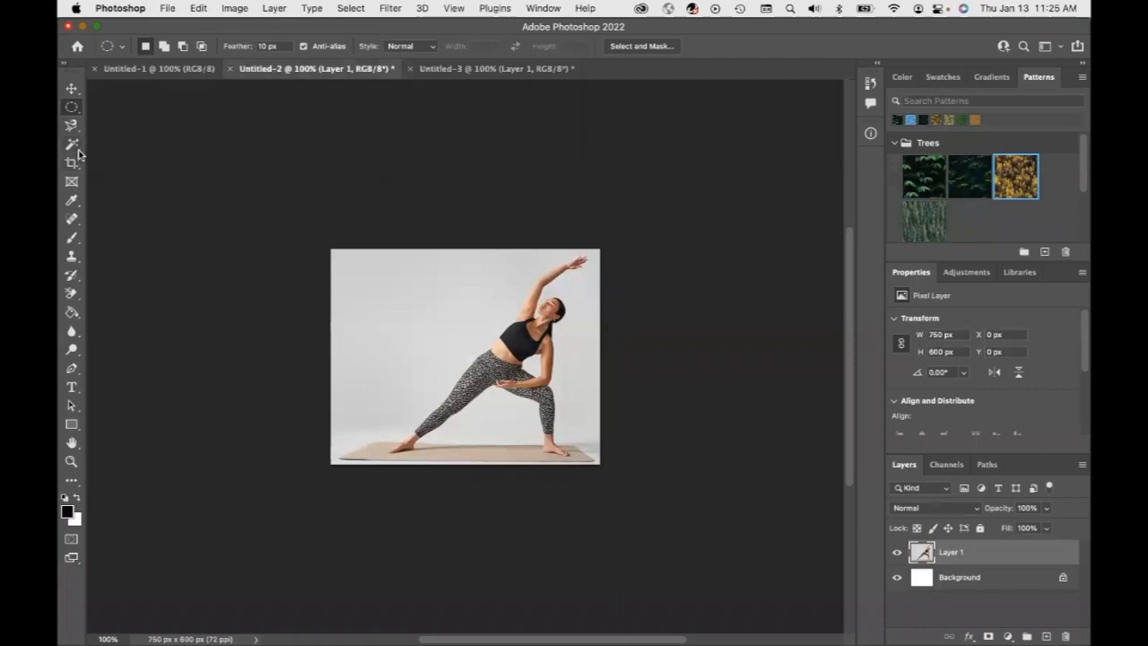
pyautogui.click(78, 154)
pyautogui.rightClick(78, 154)
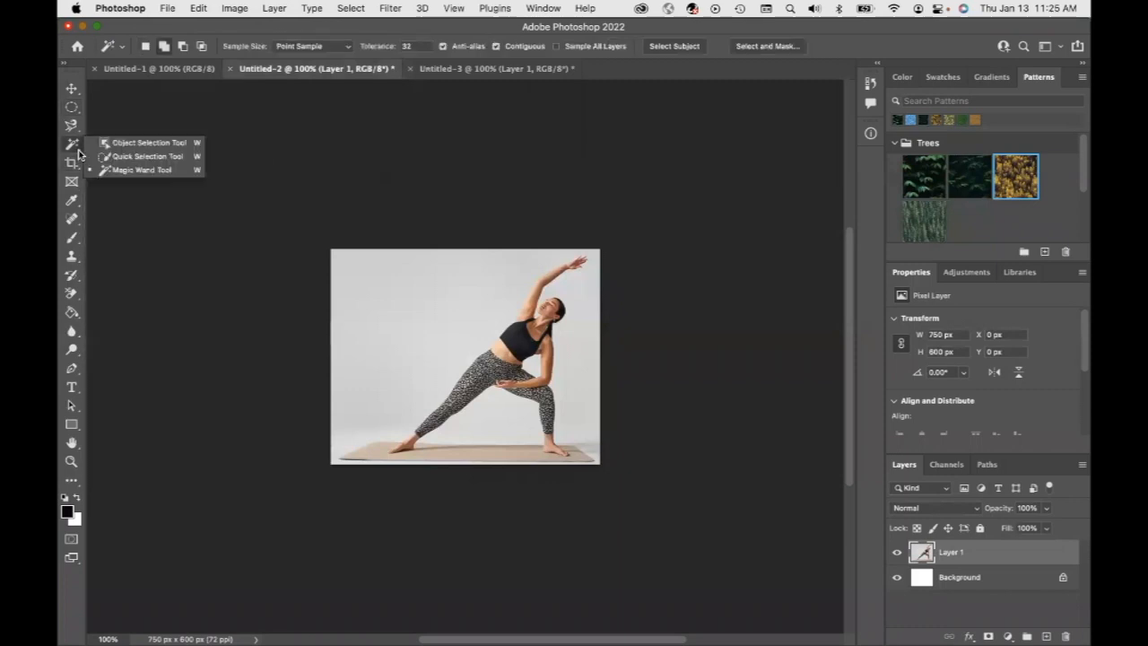
pyautogui.click(146, 145)
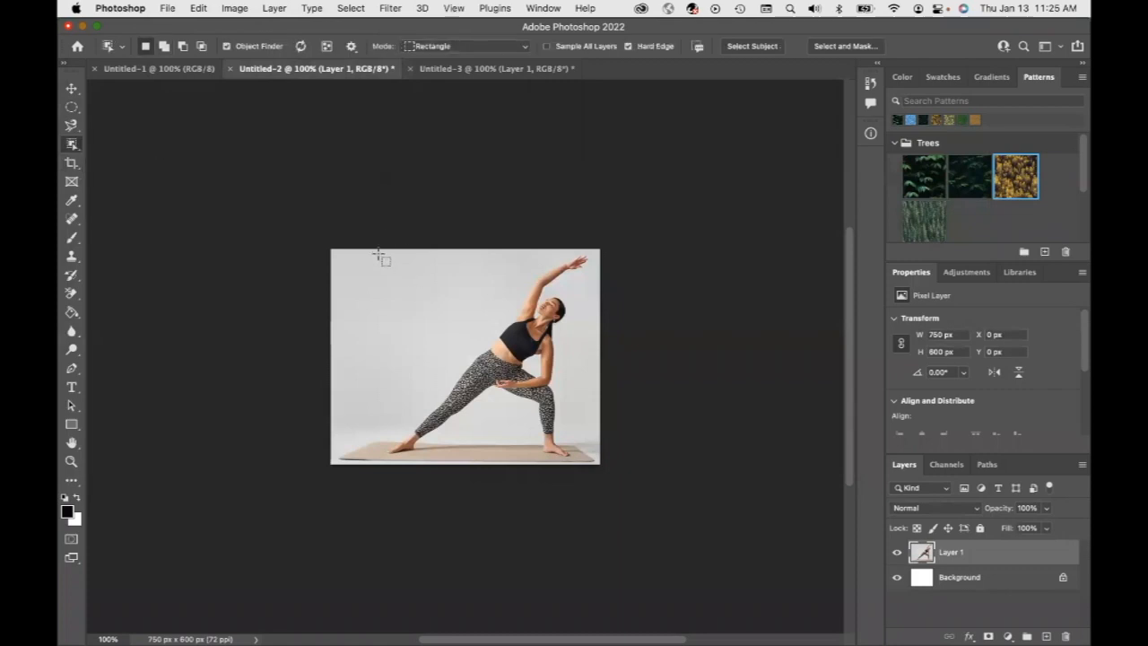
pyautogui.moveTo(376, 250); pyautogui.dragTo(593, 458)
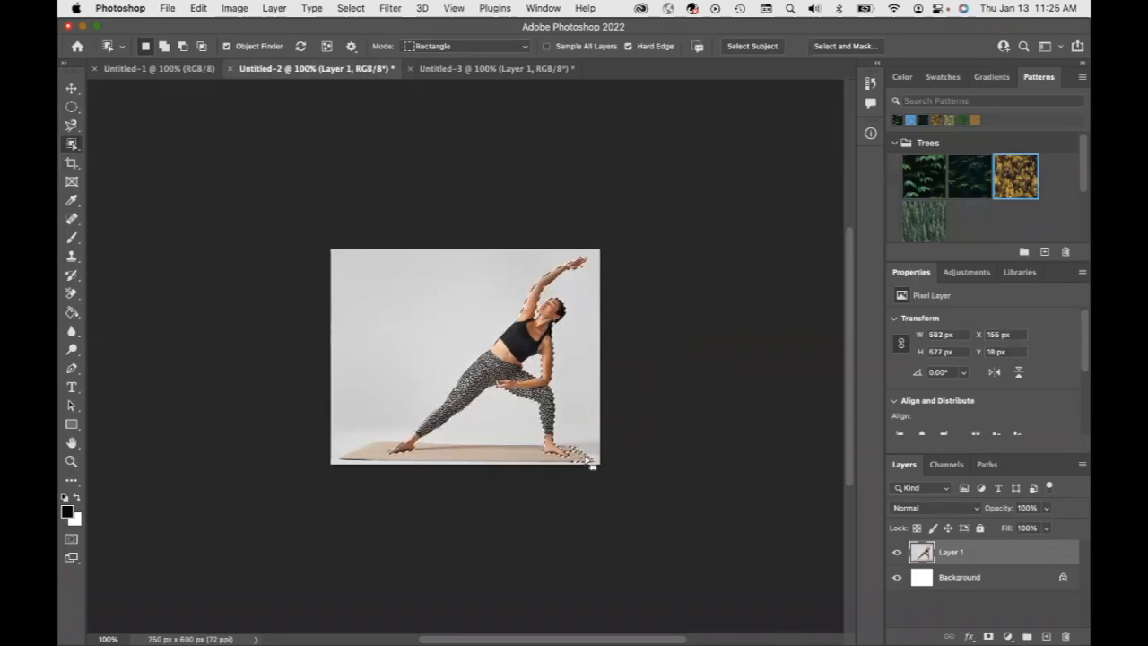
pyautogui.press('super+d')
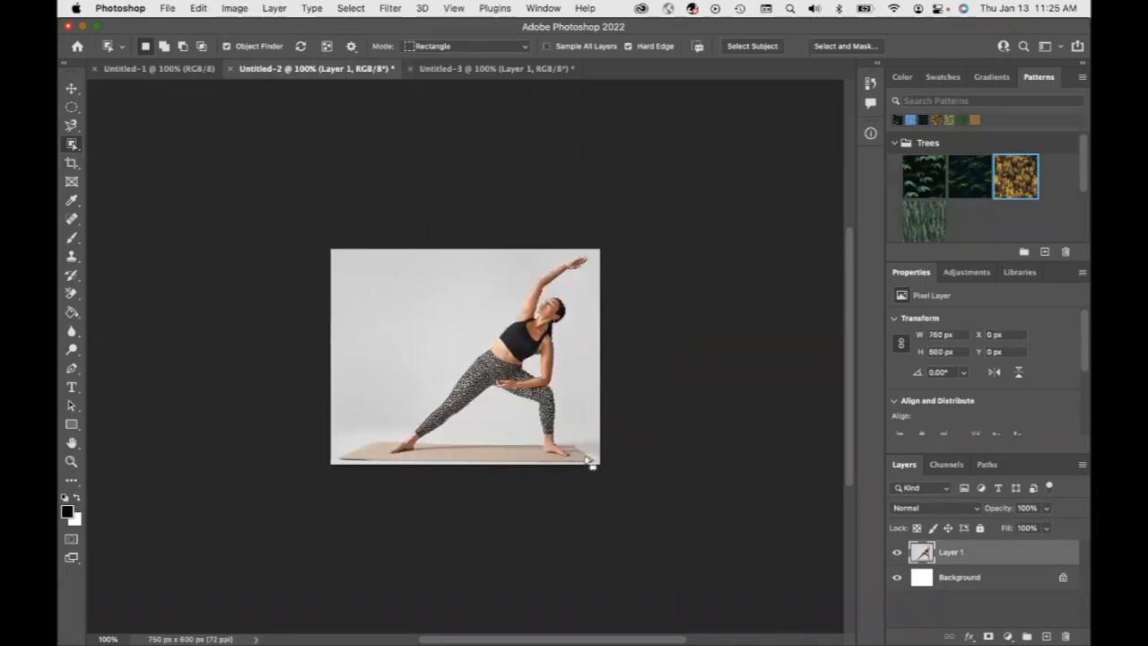
# Select the woman in the side-stretch image by magic-wand selecting the grey background in add mode and inverting the selection
pyautogui.click(78, 154)
pyautogui.click(106, 174)
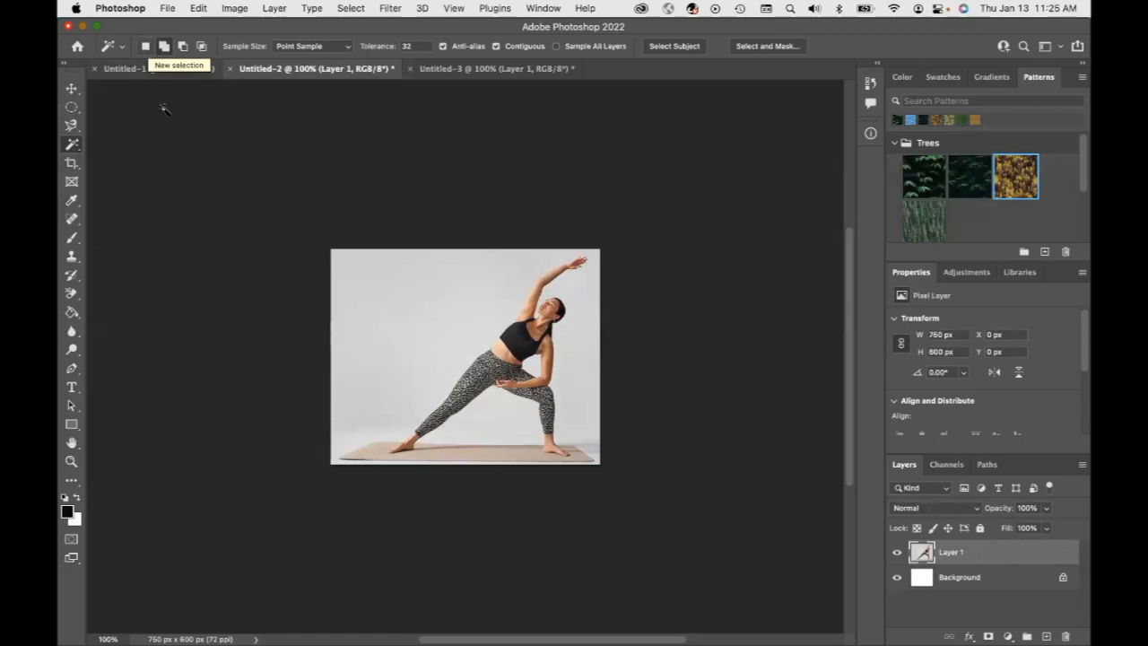
pyautogui.click(145, 47)
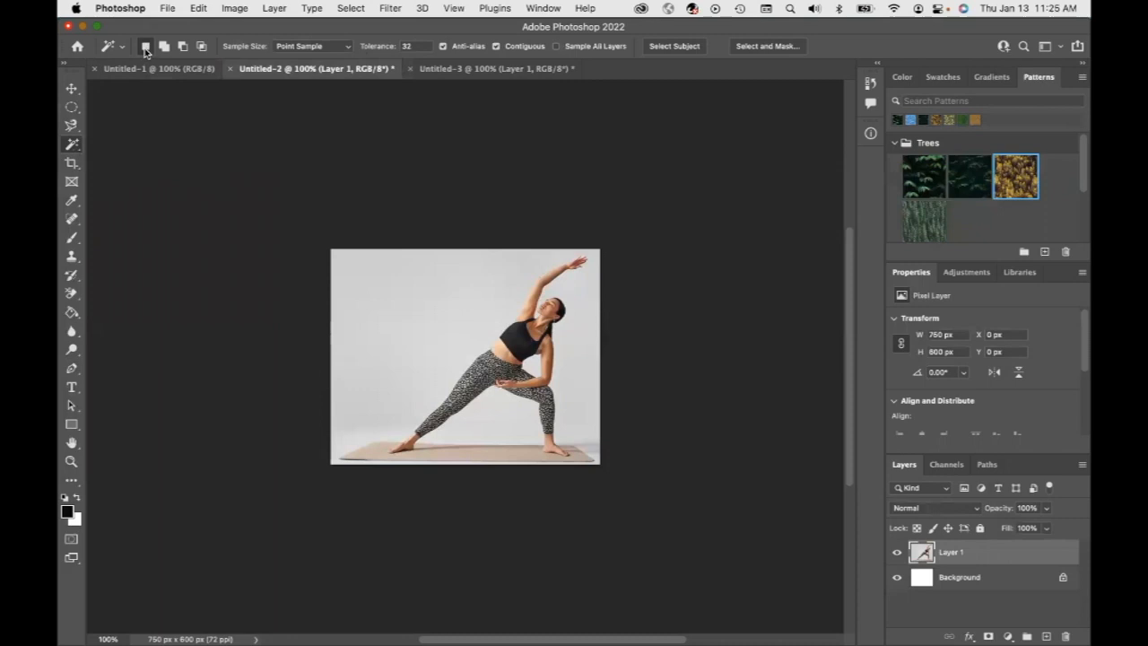
pyautogui.click(165, 47)
pyautogui.click(512, 287)
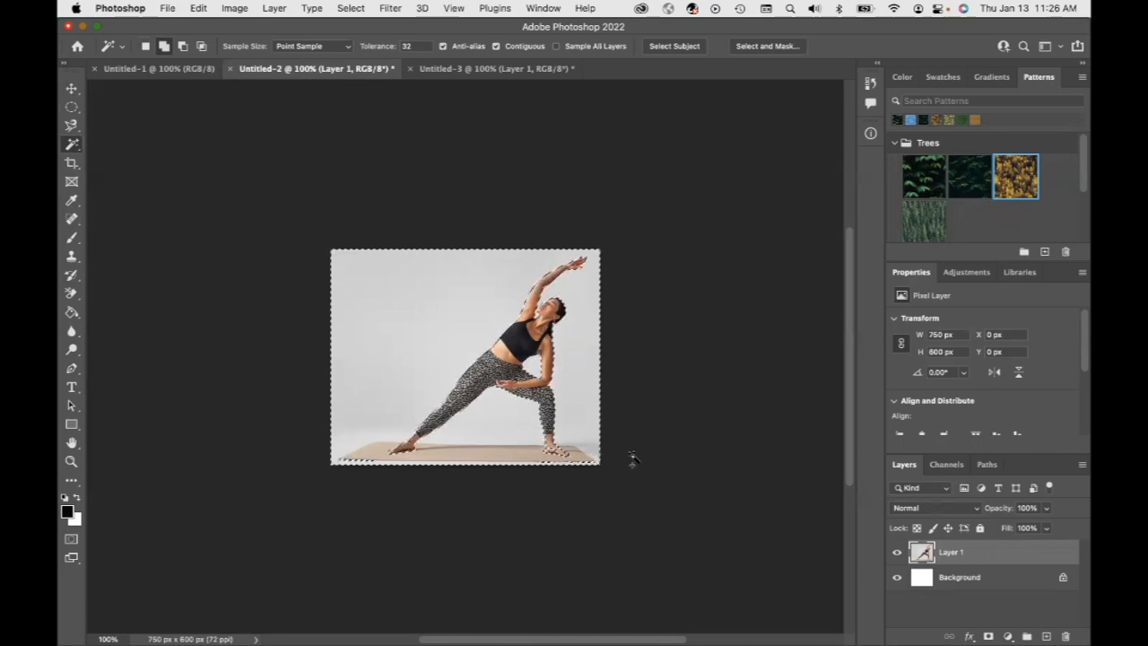
pyautogui.click(350, 8)
pyautogui.click(373, 71)
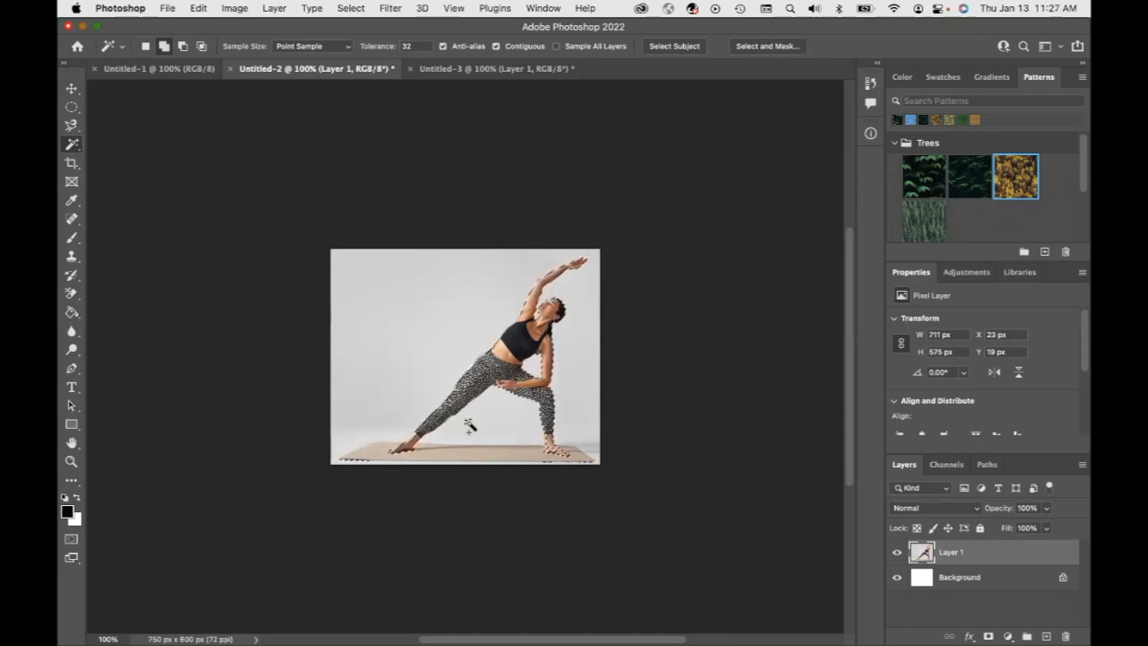
# Paste the clipboard into the blank Untitled-1 document, then undo the paste
pyautogui.click(199, 12)
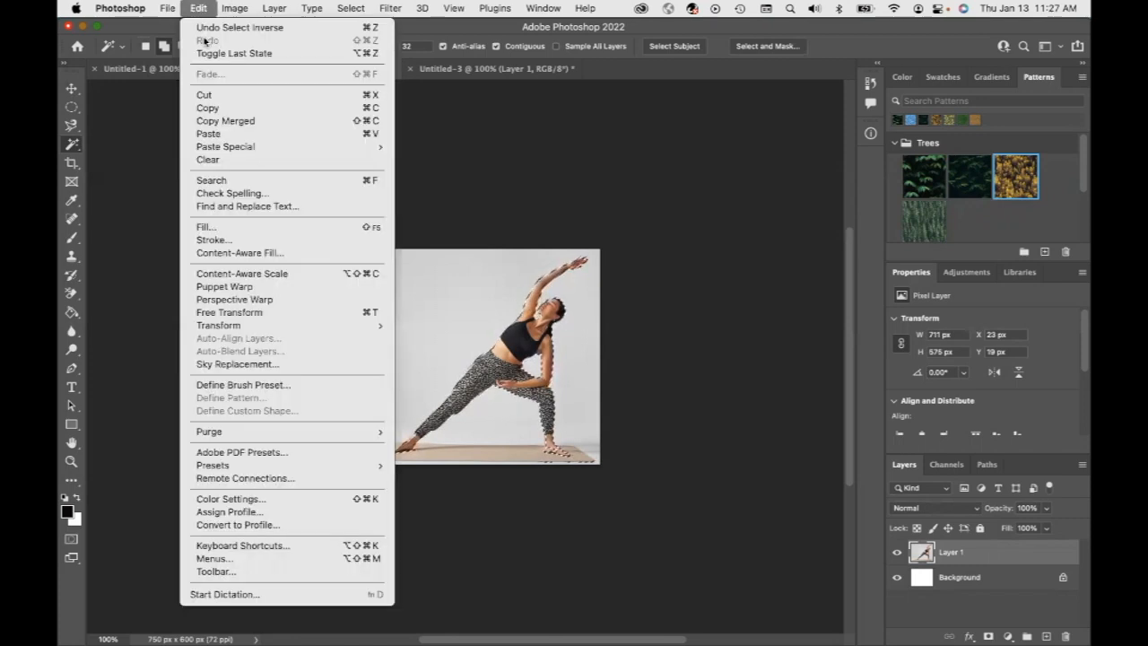
pyautogui.click(204, 7)
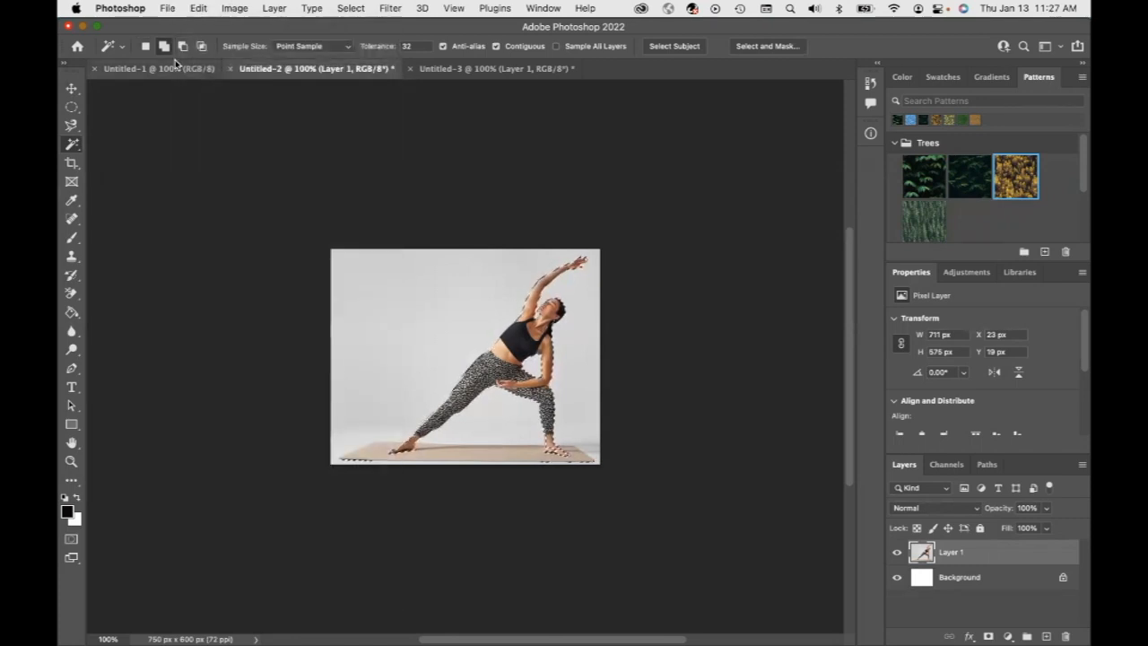
pyautogui.click(156, 71)
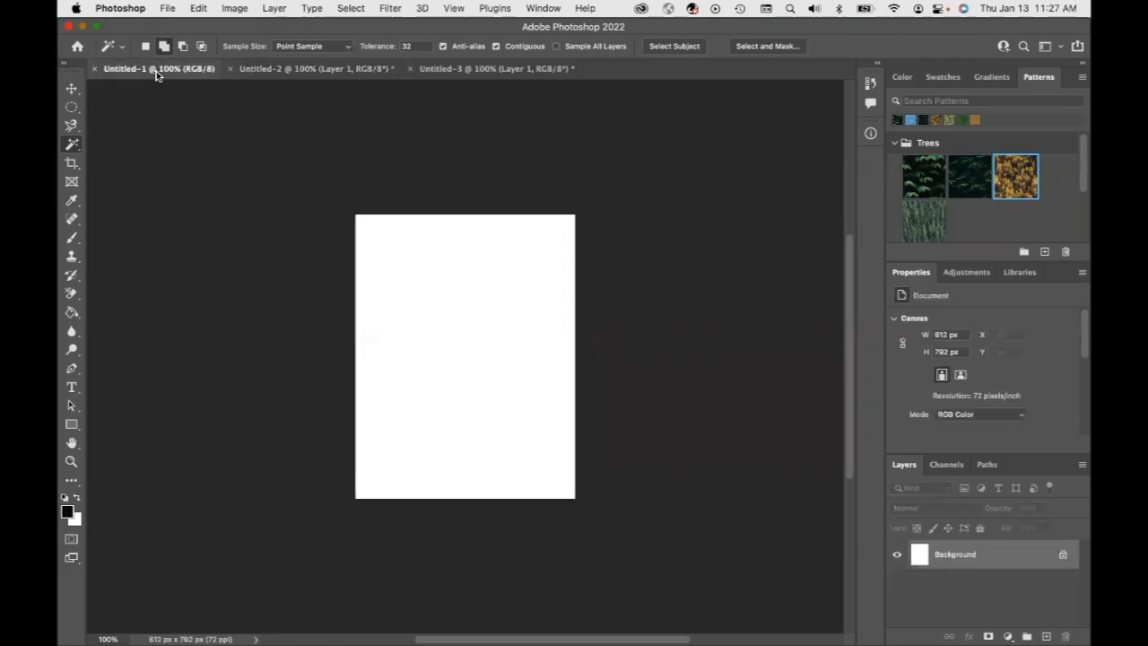
pyautogui.press('super+v')
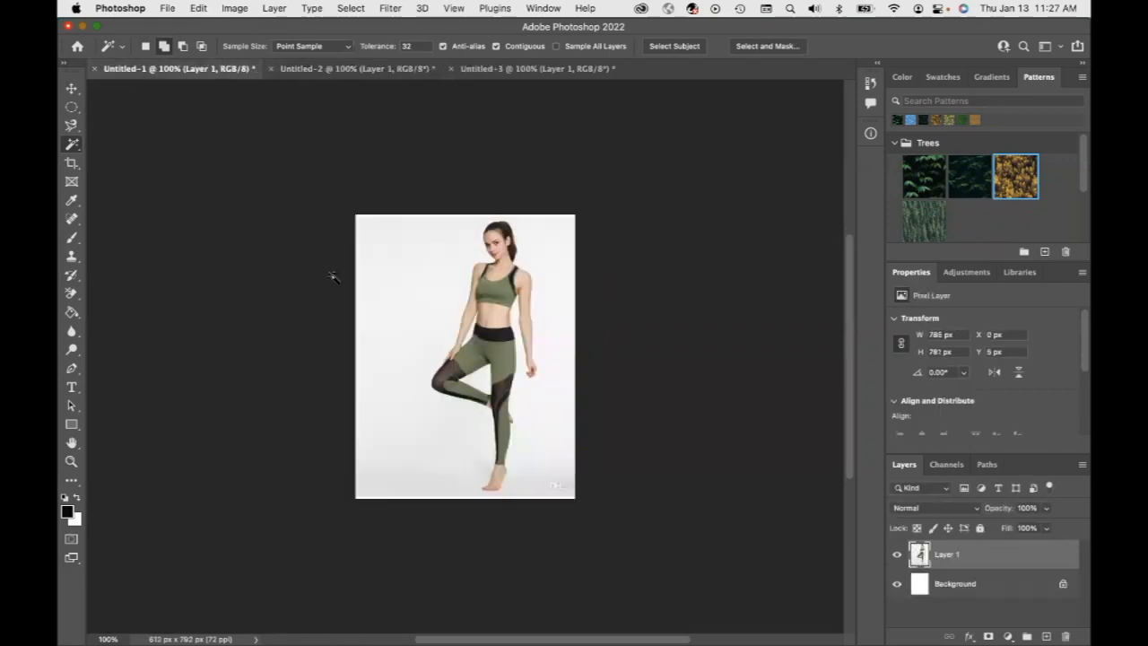
pyautogui.click(198, 8)
pyautogui.click(221, 30)
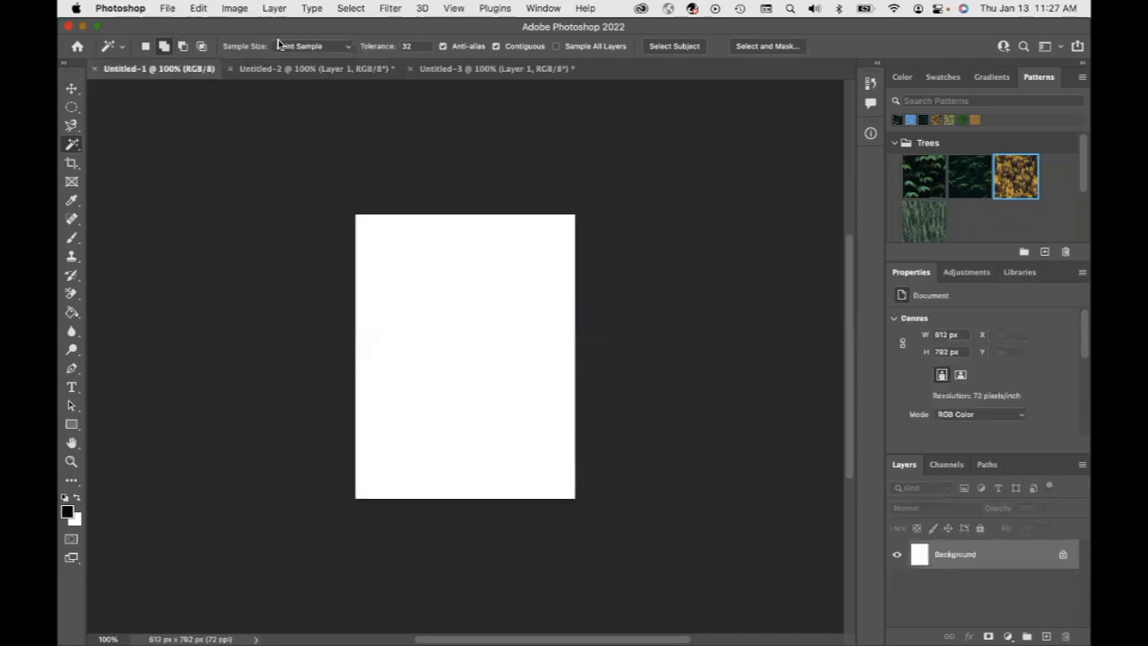
# Paste the selected side-stretch woman into the blank Untitled-1 document
pyautogui.click(334, 72)
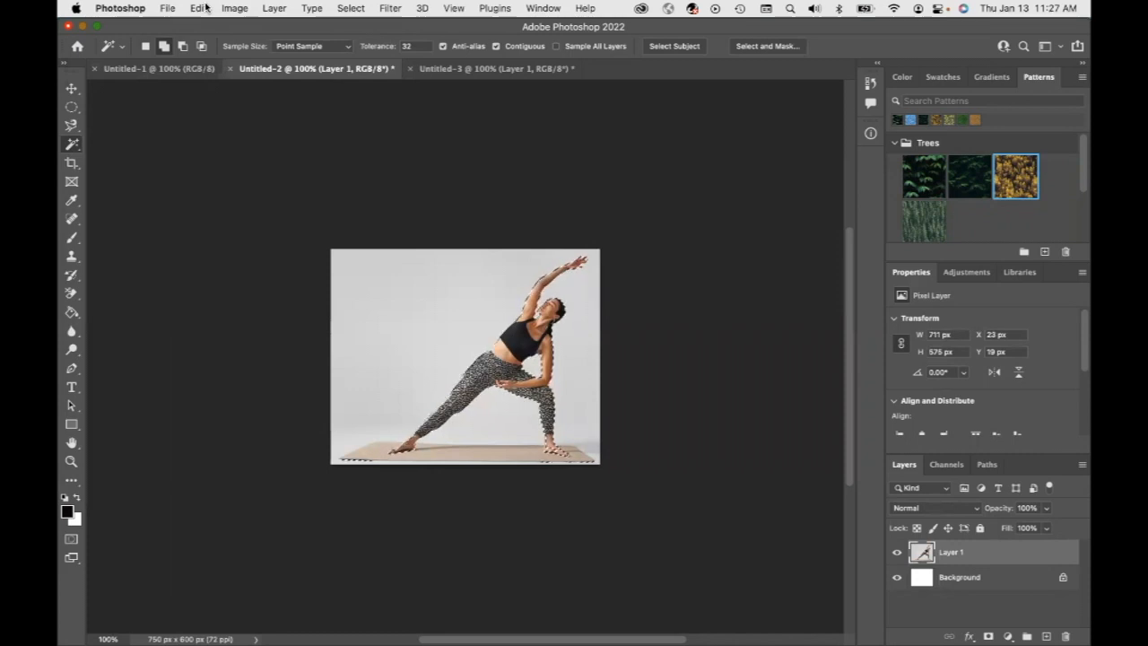
pyautogui.click(169, 70)
pyautogui.hotkey('ctrl', 'v')
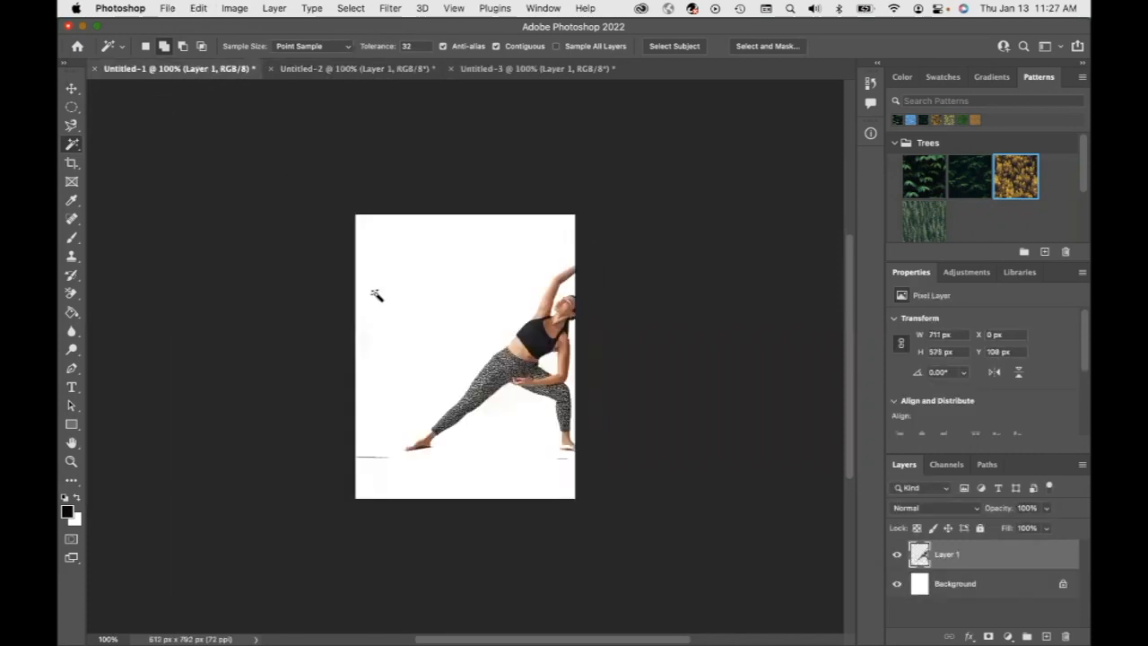
# Move the pasted woman upward within the canvas
pyautogui.click(71, 88)
pyautogui.moveTo(511, 304); pyautogui.dragTo(478, 294)
pyautogui.moveTo(553, 343); pyautogui.dragTo(572, 297)
pyautogui.click(400, 426)
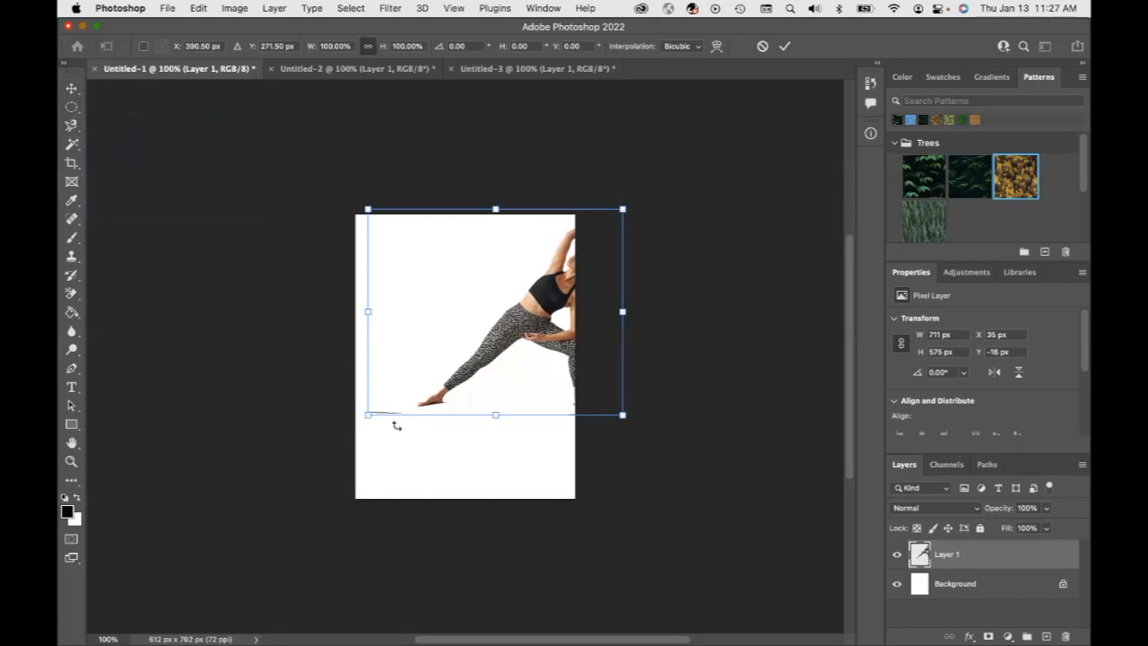
# Draw elliptical marquee selections around the leftover mat edge near the woman's front foot
pyautogui.click(76, 113)
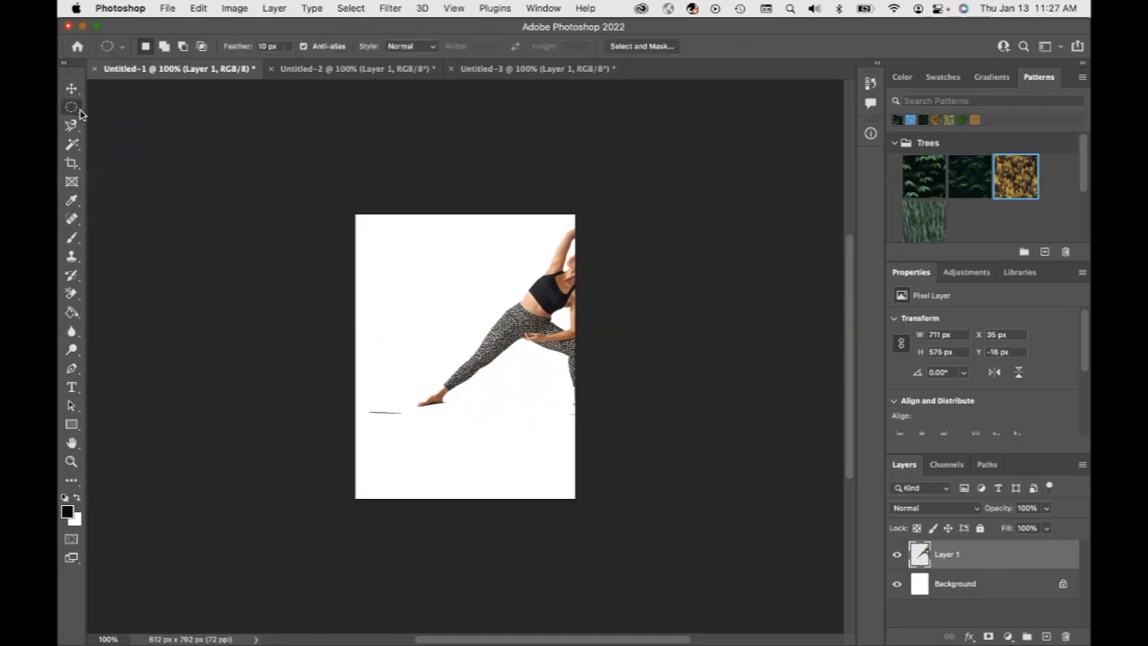
pyautogui.rightClick(81, 113)
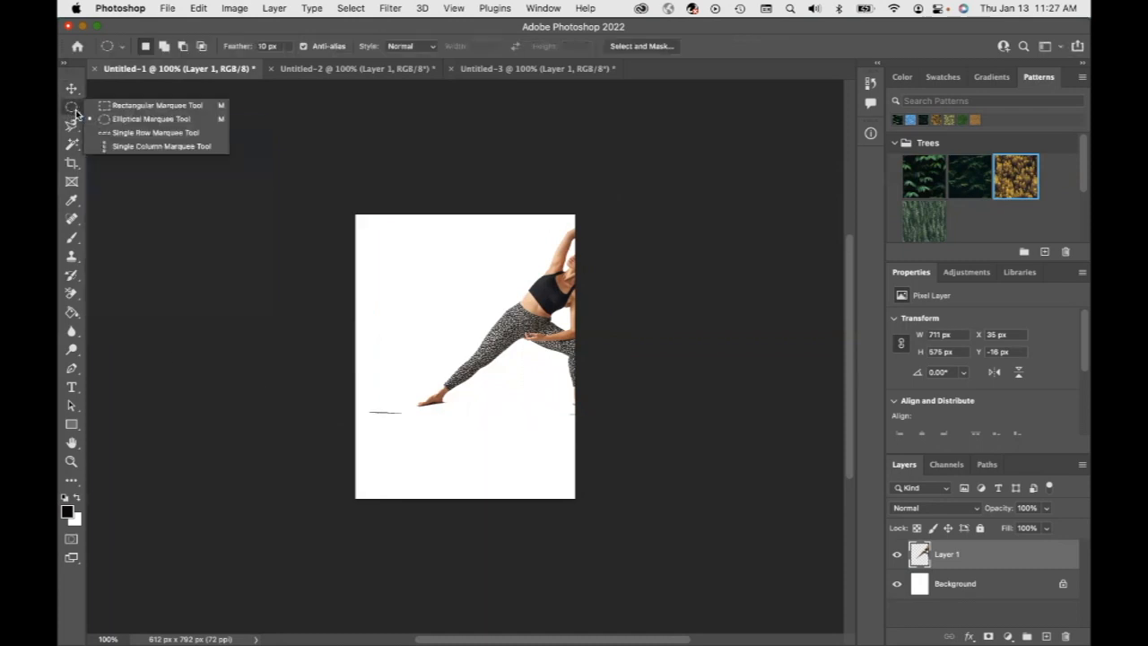
pyautogui.click(138, 119)
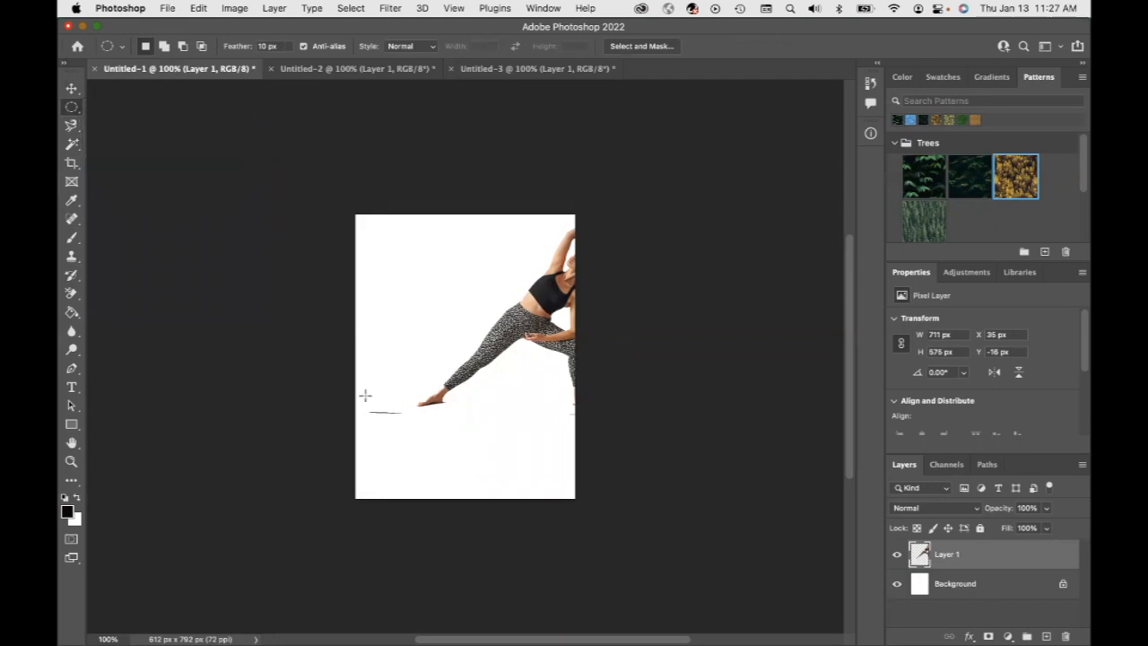
pyautogui.moveTo(359, 398); pyautogui.dragTo(411, 434)
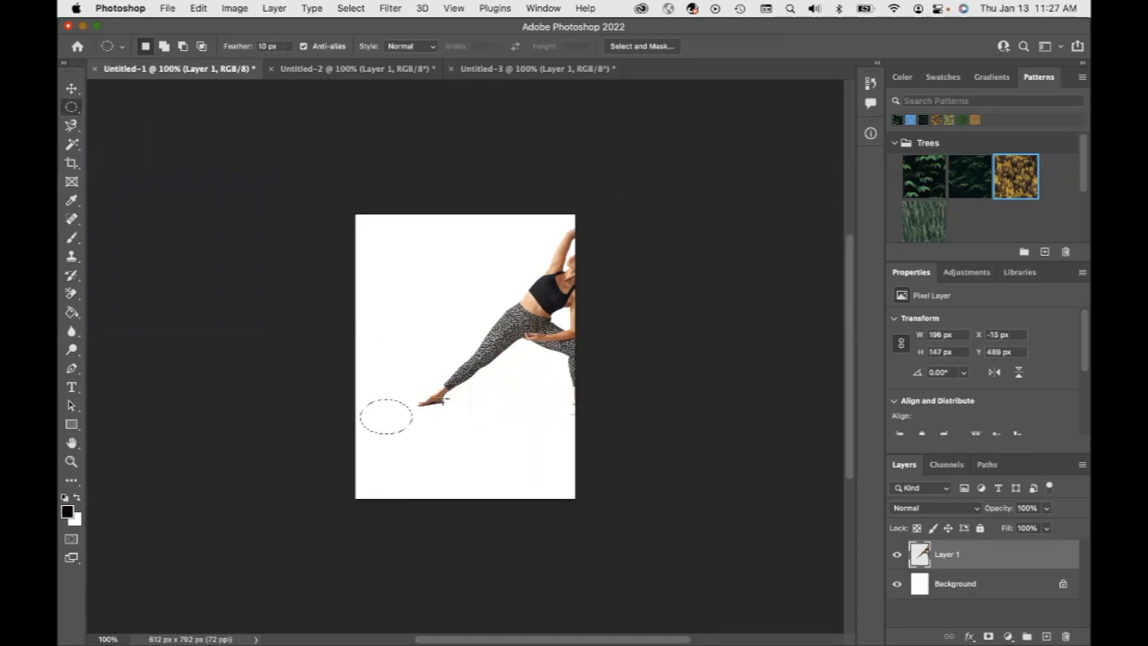
pyautogui.moveTo(442, 400); pyautogui.dragTo(451, 409)
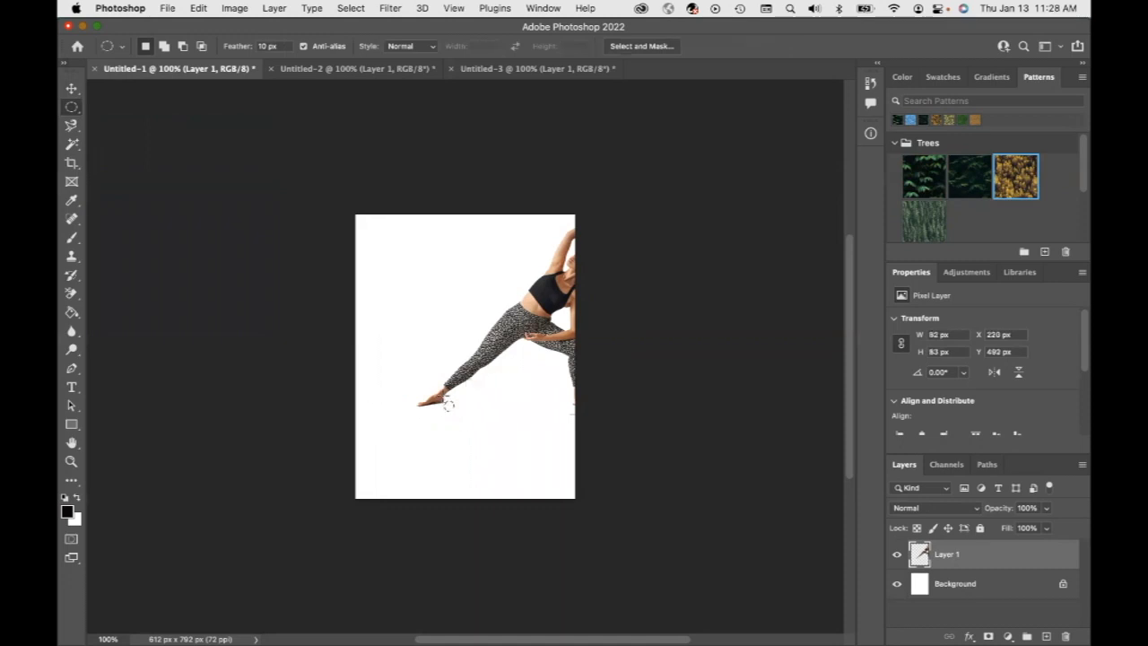
# Shift the woman leftward so her back leg reaches the canvas's edge
pyautogui.click(71, 88)
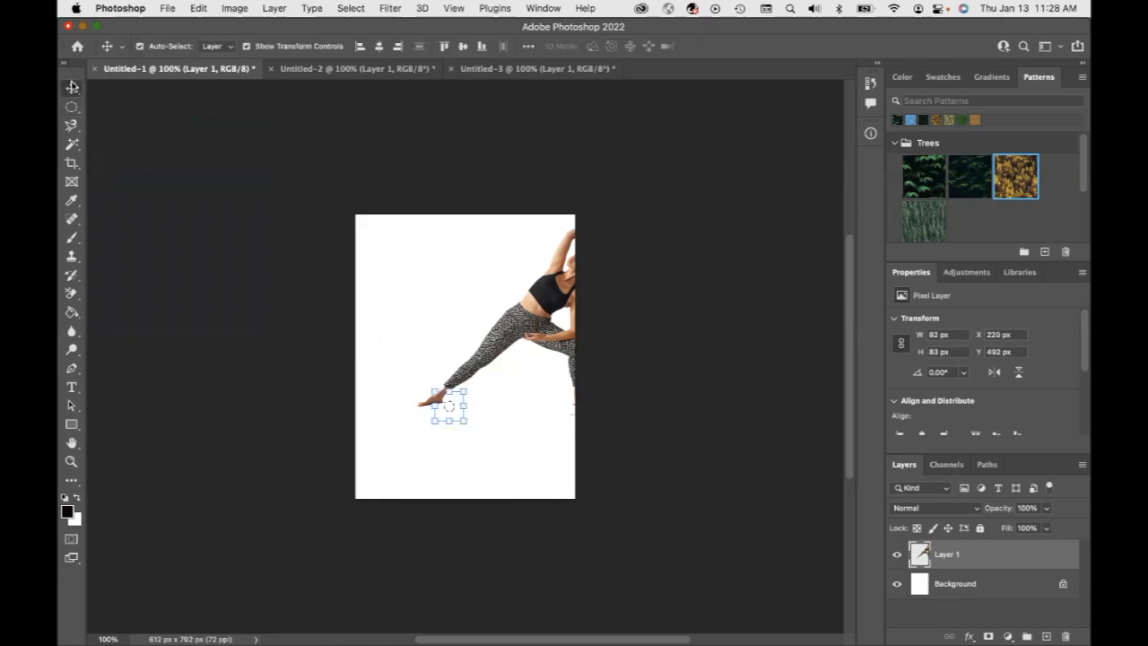
pyautogui.moveTo(541, 334); pyautogui.dragTo(445, 326)
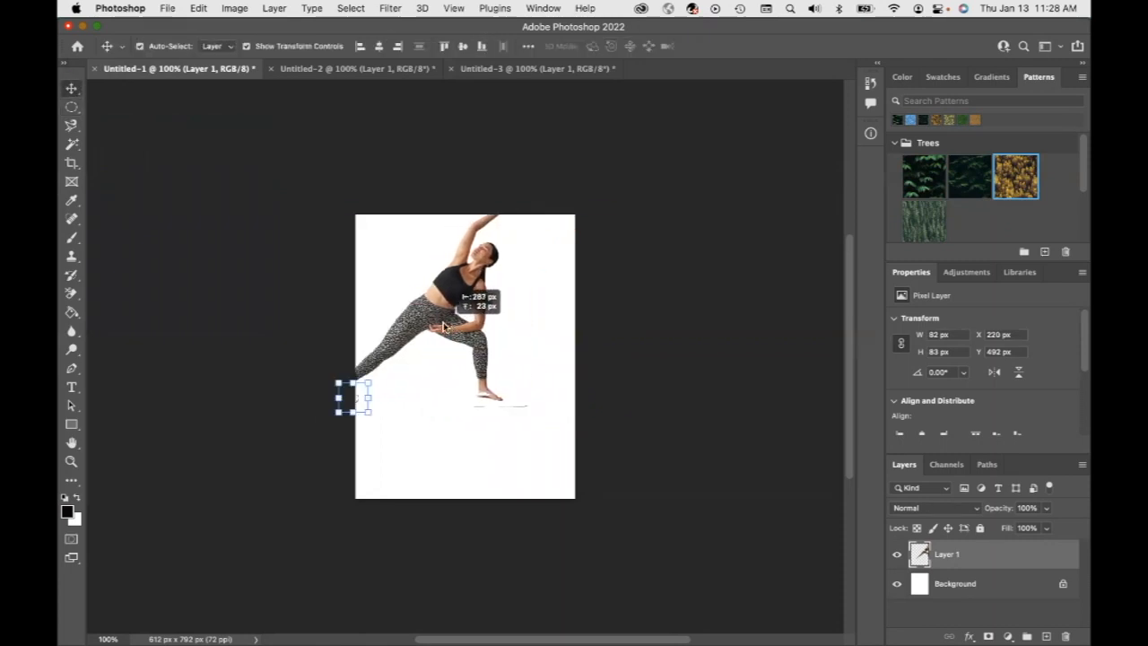
# Draw an elliptical selection about 246 × 81 px under the woman's front foot, then deselect
pyautogui.click(72, 109)
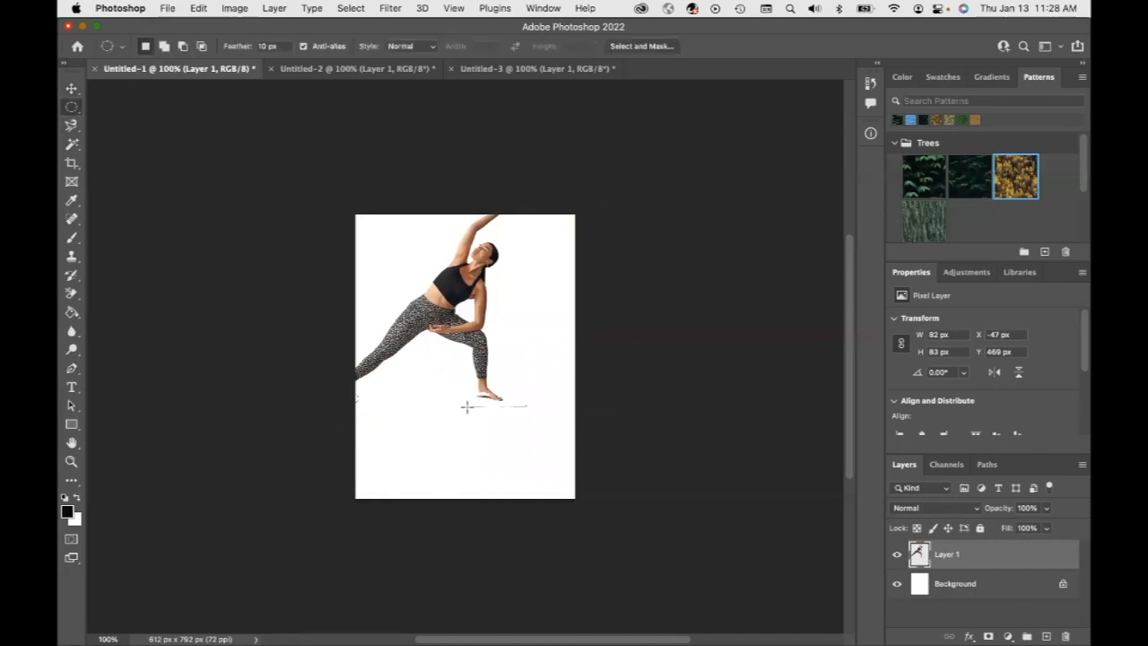
pyautogui.moveTo(464, 403); pyautogui.dragTo(537, 416)
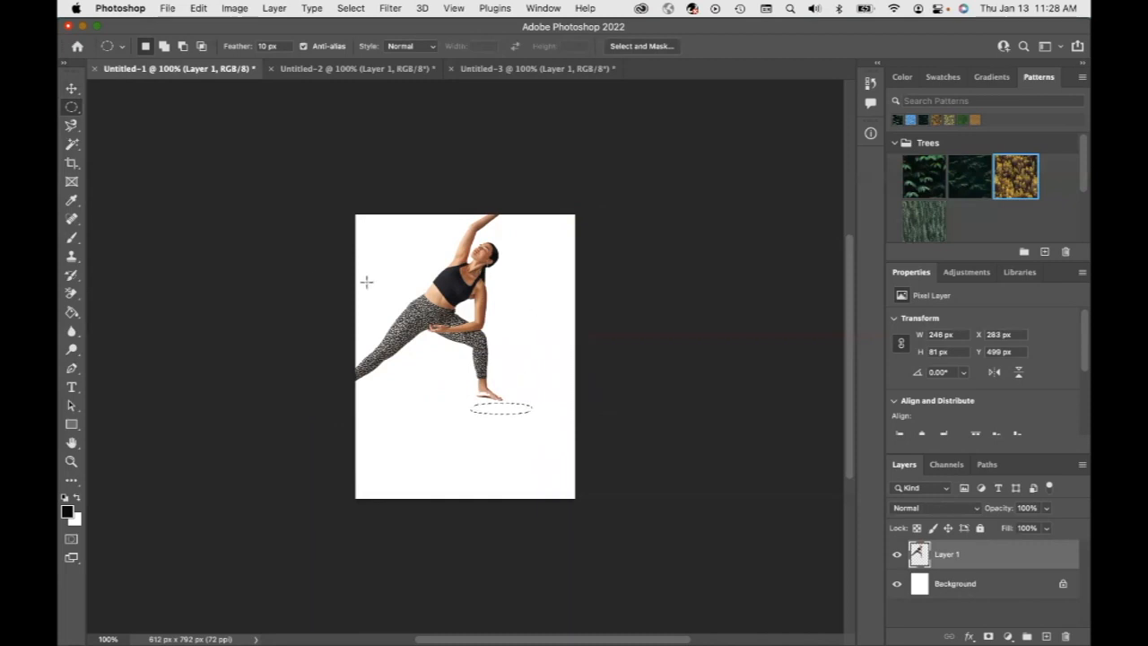
pyautogui.click(72, 90)
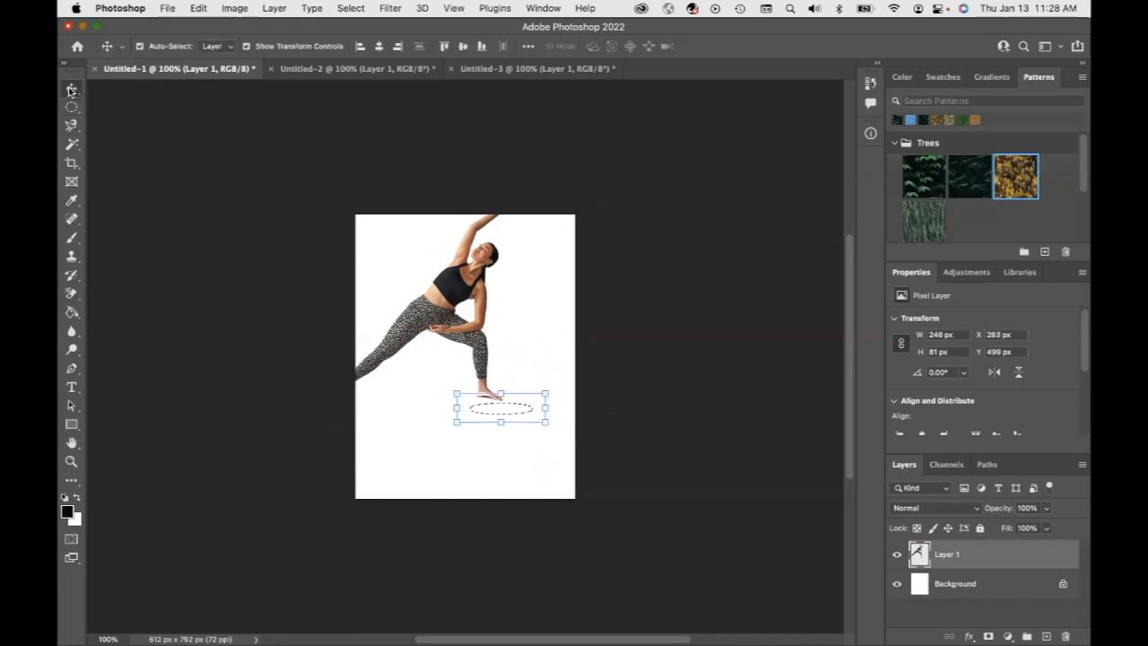
pyautogui.click(465, 313)
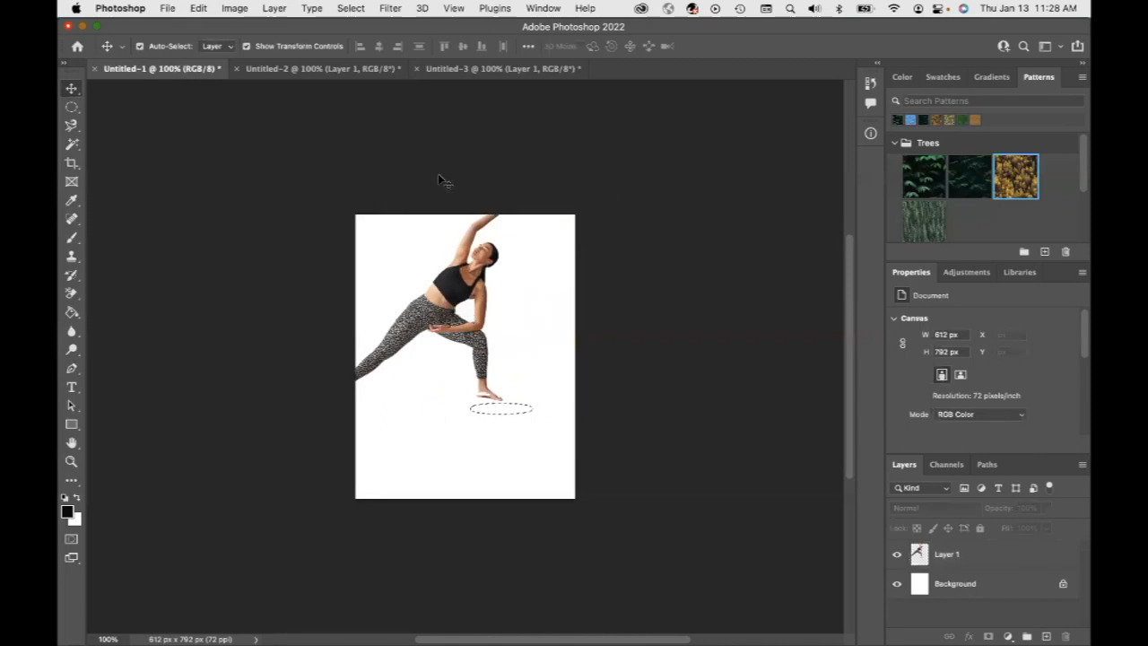
pyautogui.press('super+d')
# Scale the woman down to about 45% and place her in the canvas's upper-left area, committing the transform
pyautogui.moveTo(461, 311); pyautogui.dragTo(498, 382)
pyautogui.press('w')
pyautogui.click(72, 89)
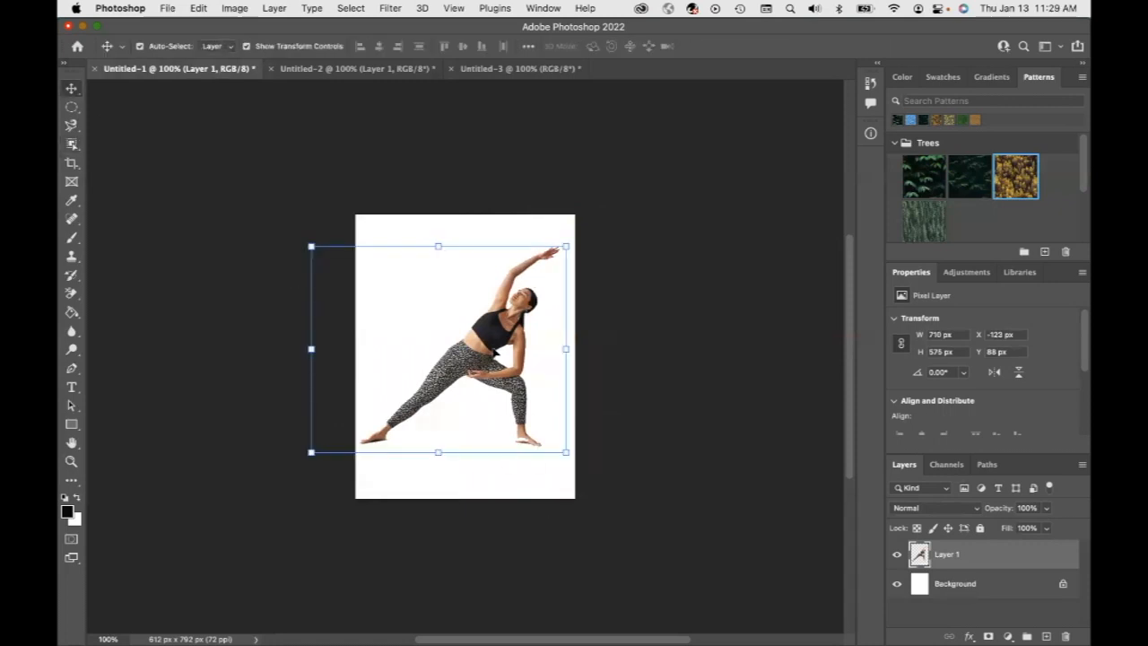
pyautogui.moveTo(312, 246); pyautogui.dragTo(480, 336)
pyautogui.moveTo(487, 378); pyautogui.dragTo(400, 245)
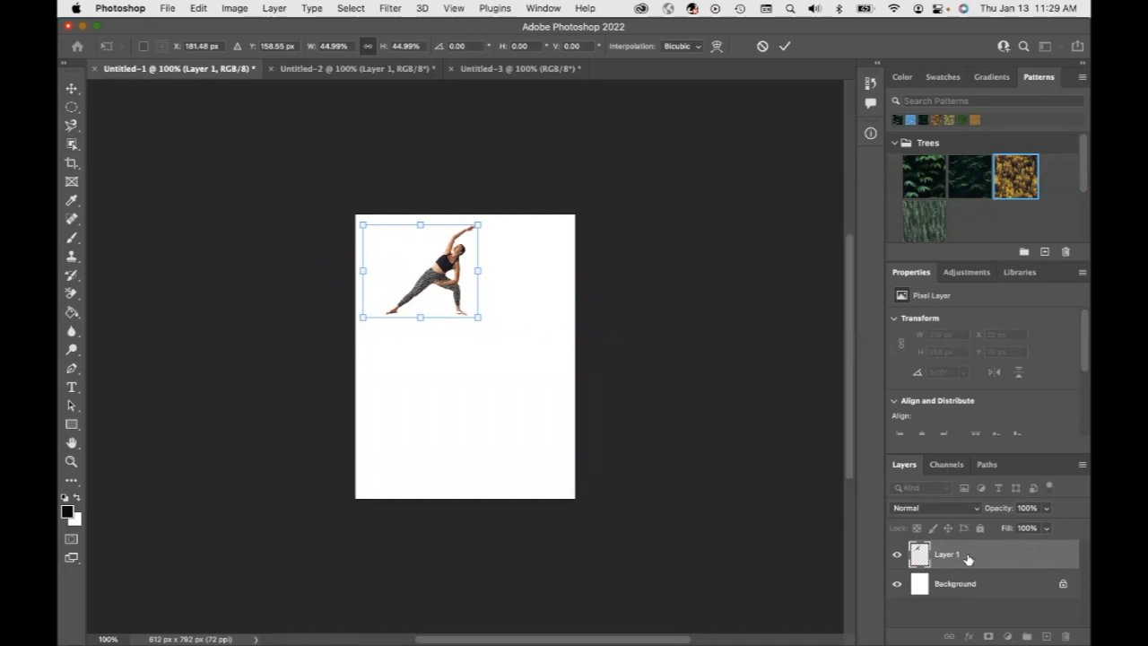
pyautogui.press('Return')
# Duplicate the woman's layer as Layer 1 copy and move one copy to the right of the other
pyautogui.click(273, 9)
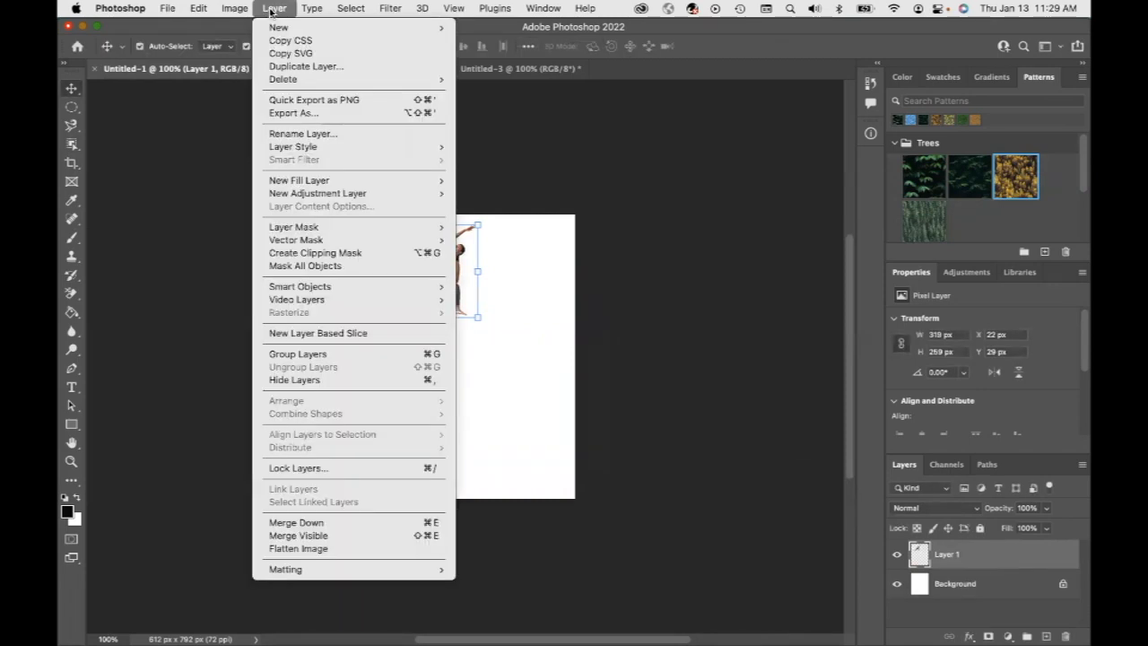
pyautogui.click(308, 67)
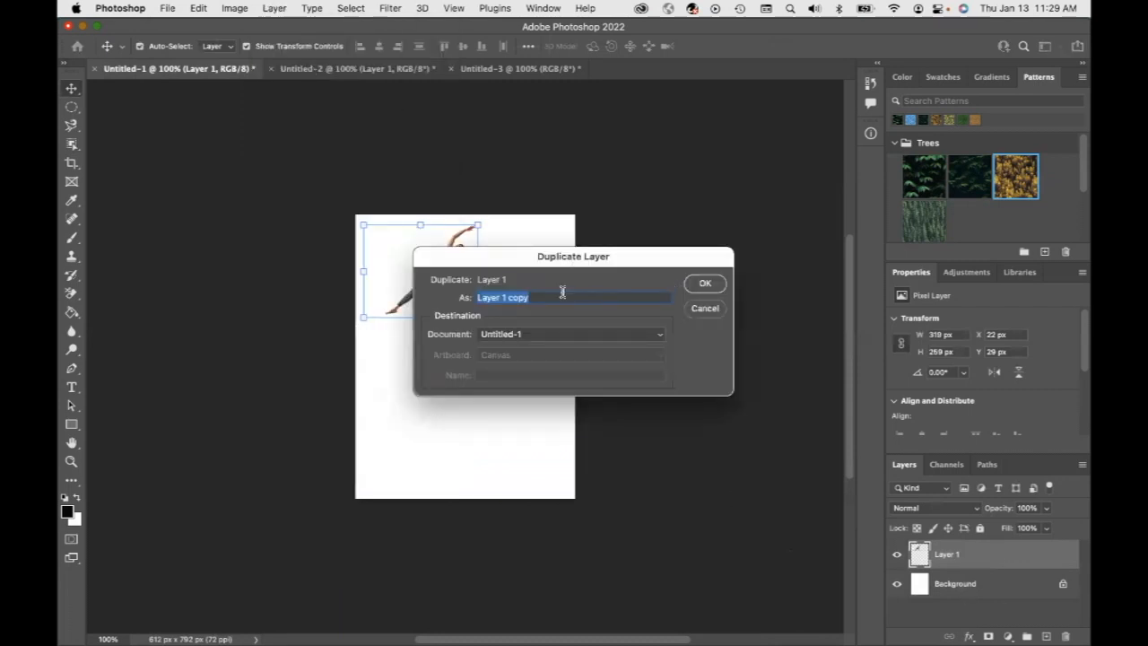
pyautogui.click(706, 284)
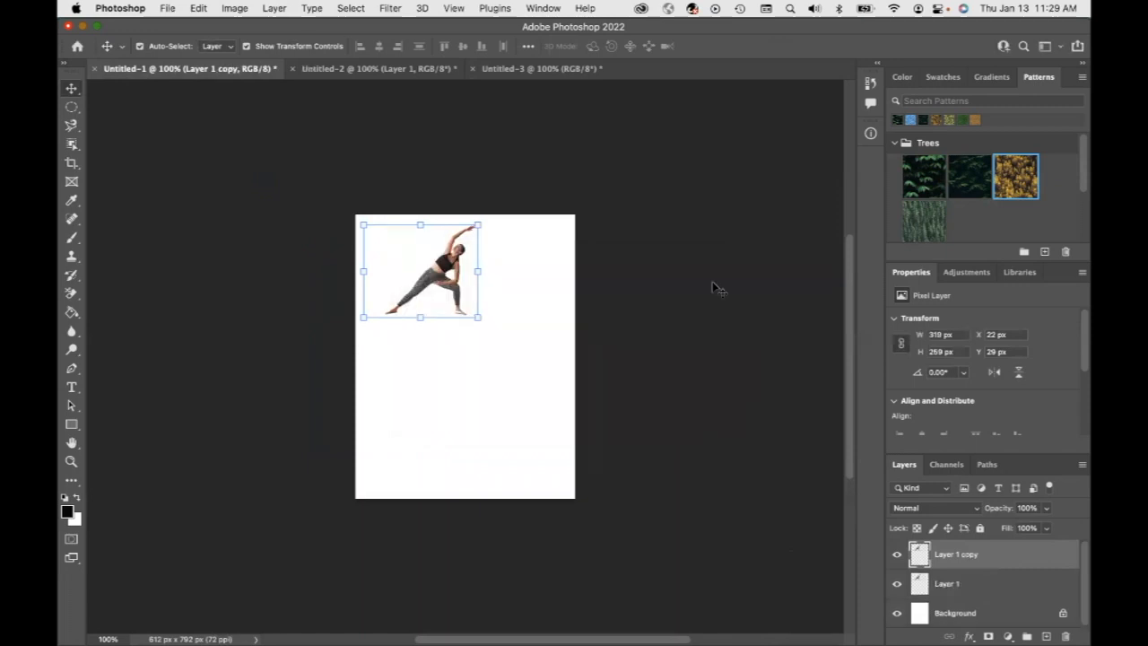
pyautogui.click(939, 584)
pyautogui.moveTo(438, 287); pyautogui.dragTo(533, 282)
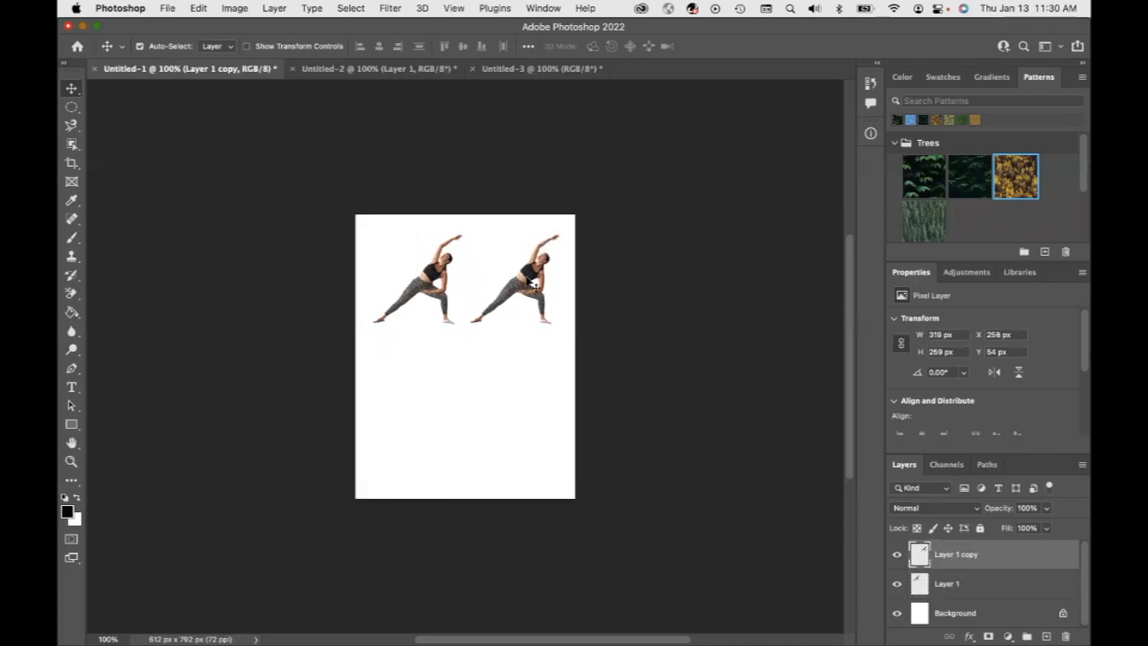
# Hide the original Layer 1 and the white Background layer, leaving only Layer 1 copy visible
pyautogui.click(71, 462)
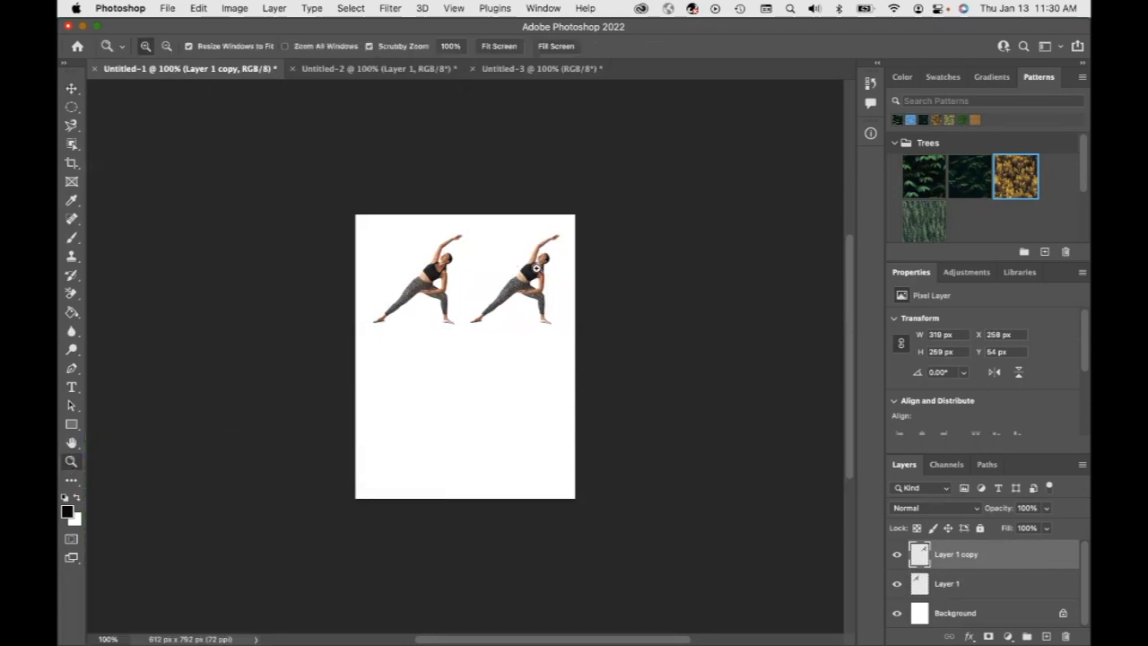
pyautogui.click(537, 267)
pyautogui.click(536, 268)
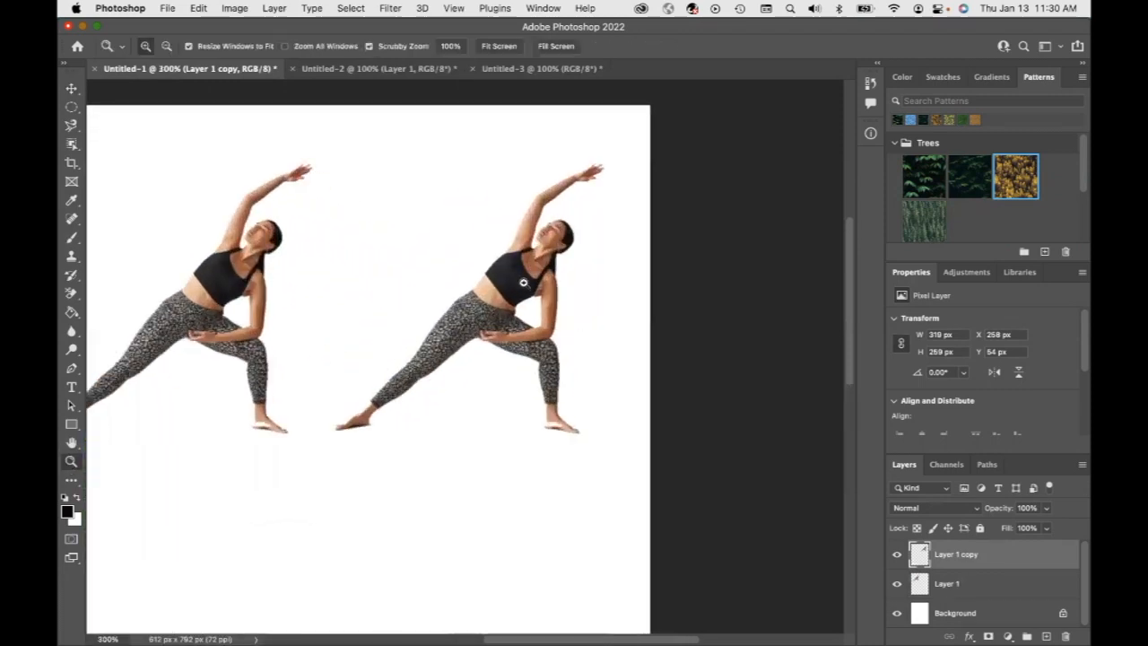
pyautogui.click(896, 583)
pyautogui.click(897, 613)
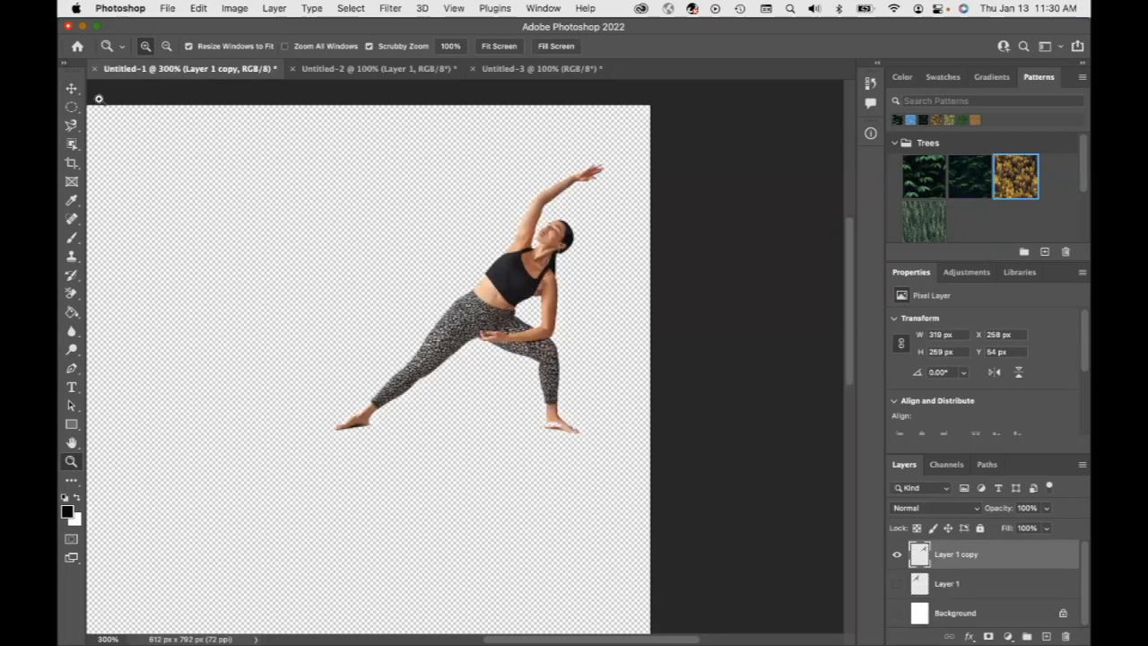
# Select the woman on Layer 1 copy by drawing an Object Selection Tool rectangle around her
pyautogui.click(75, 144)
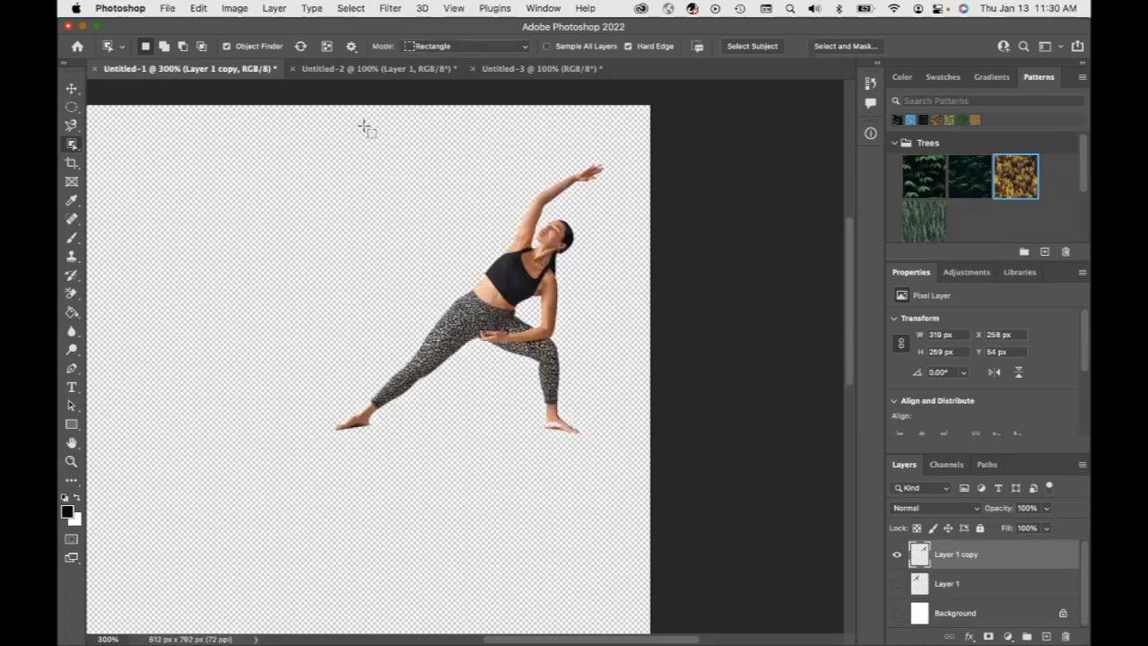
pyautogui.moveTo(277, 115); pyautogui.dragTo(610, 470)
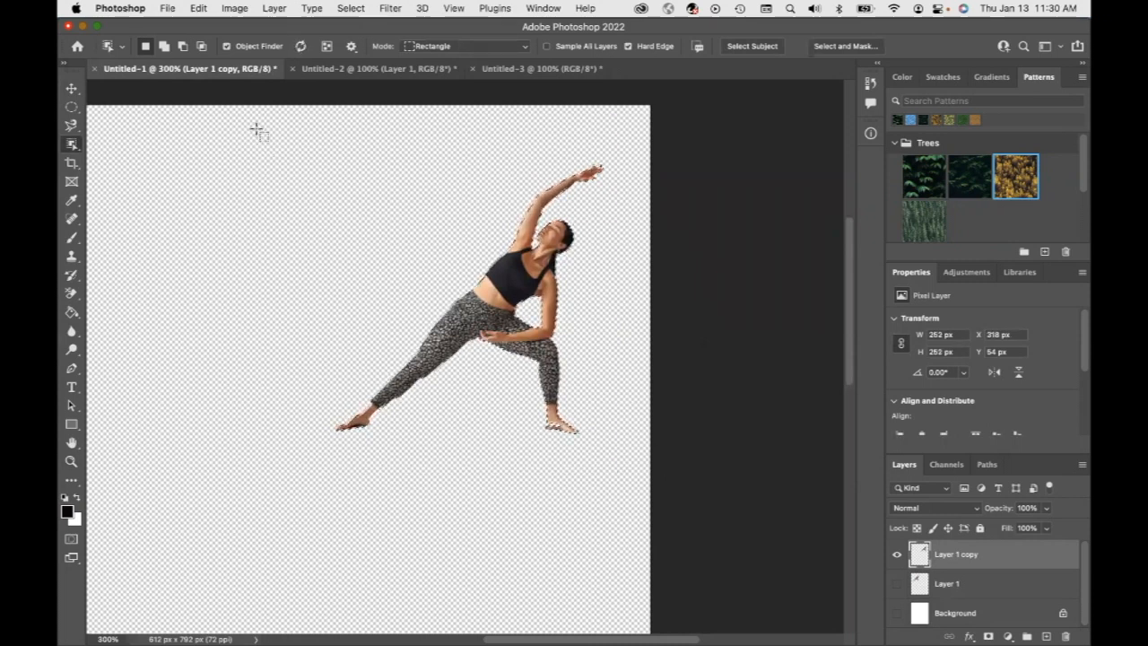
pyautogui.click(202, 10)
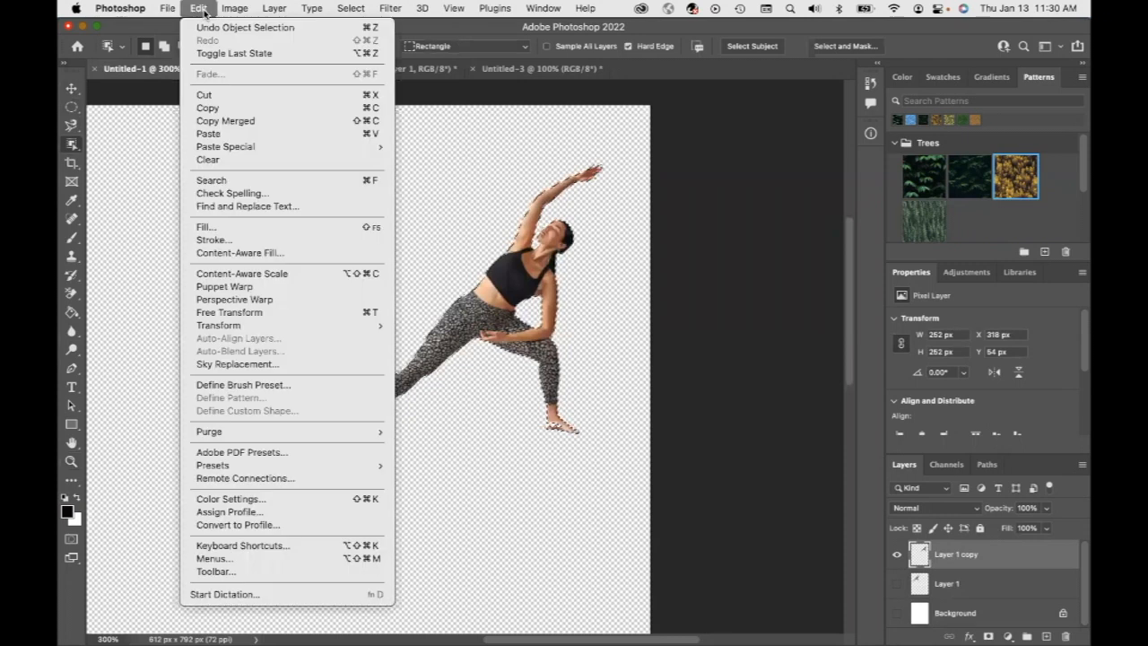
# Stroke the selection with a 5 px black centered line, then delete the woman's pixels leaving only her outline
pyautogui.click(214, 240)
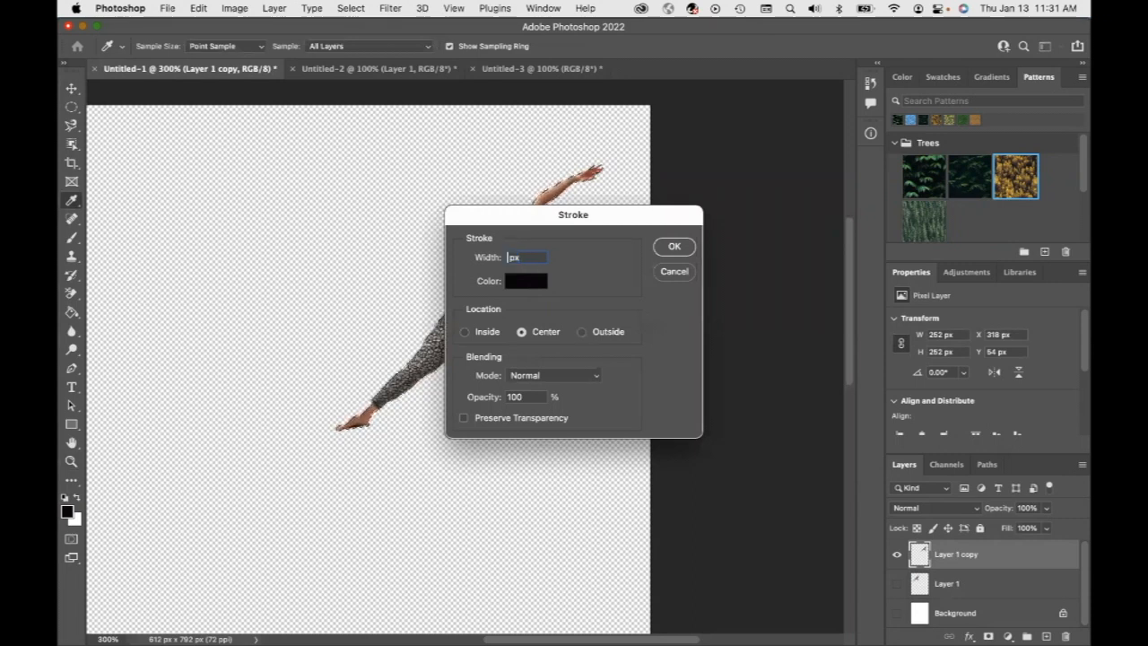
pyautogui.click(673, 246)
pyautogui.press('w')
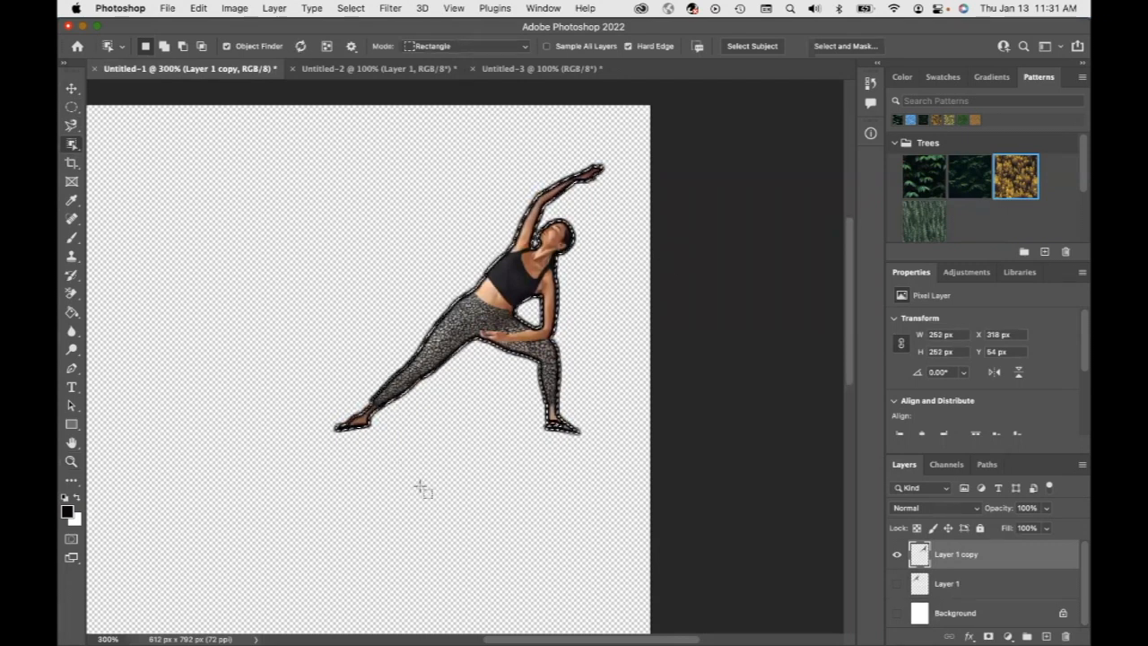
pyautogui.press('Delete')
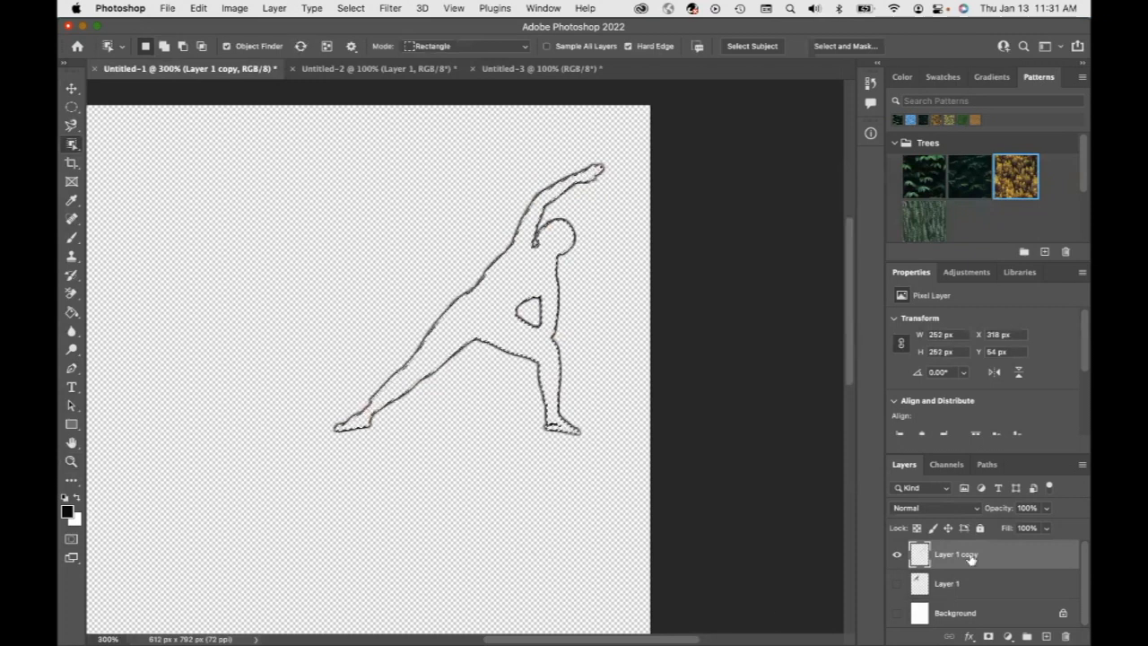
# Show Layer 1 and the Background layer again alongside the outlined copy
pyautogui.click(895, 583)
pyautogui.click(896, 613)
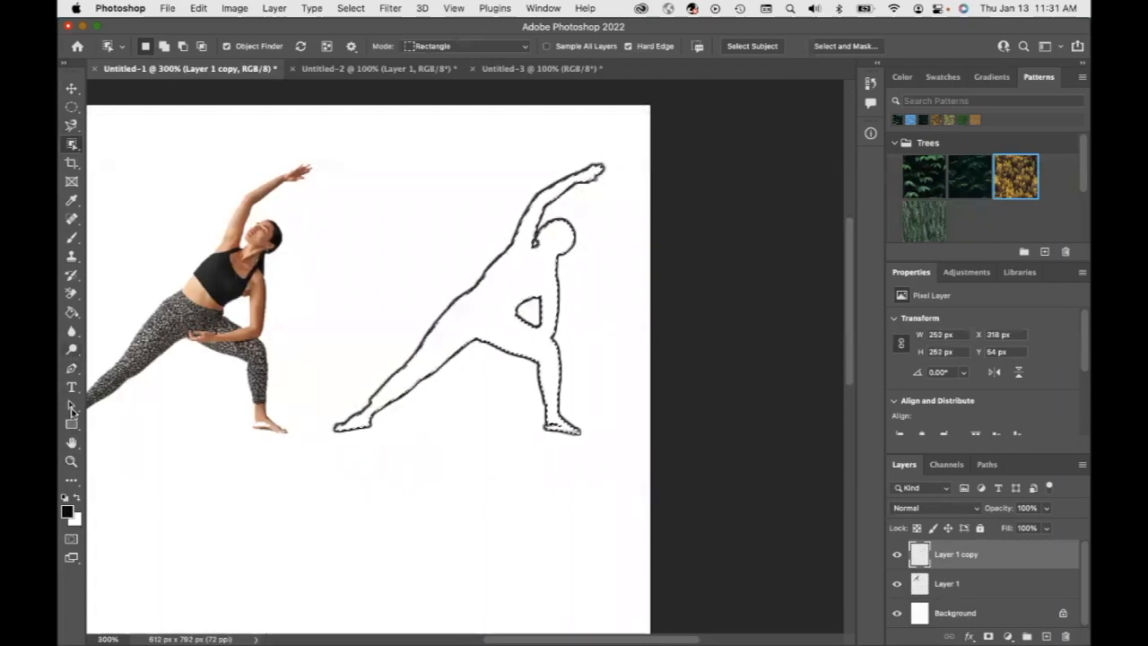
pyautogui.click(72, 443)
pyautogui.moveTo(203, 487); pyautogui.dragTo(361, 196)
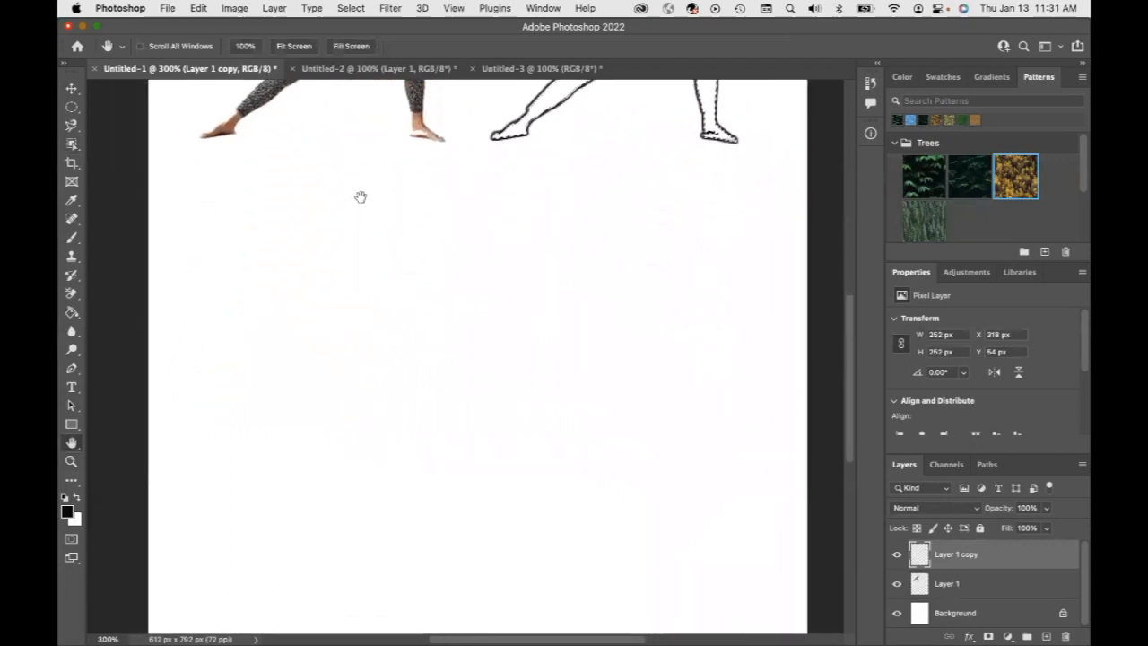
# In the Untitled-3 document, select Layer 1 and draw an Object Selection rectangle around the woman in green
pyautogui.click(500, 76)
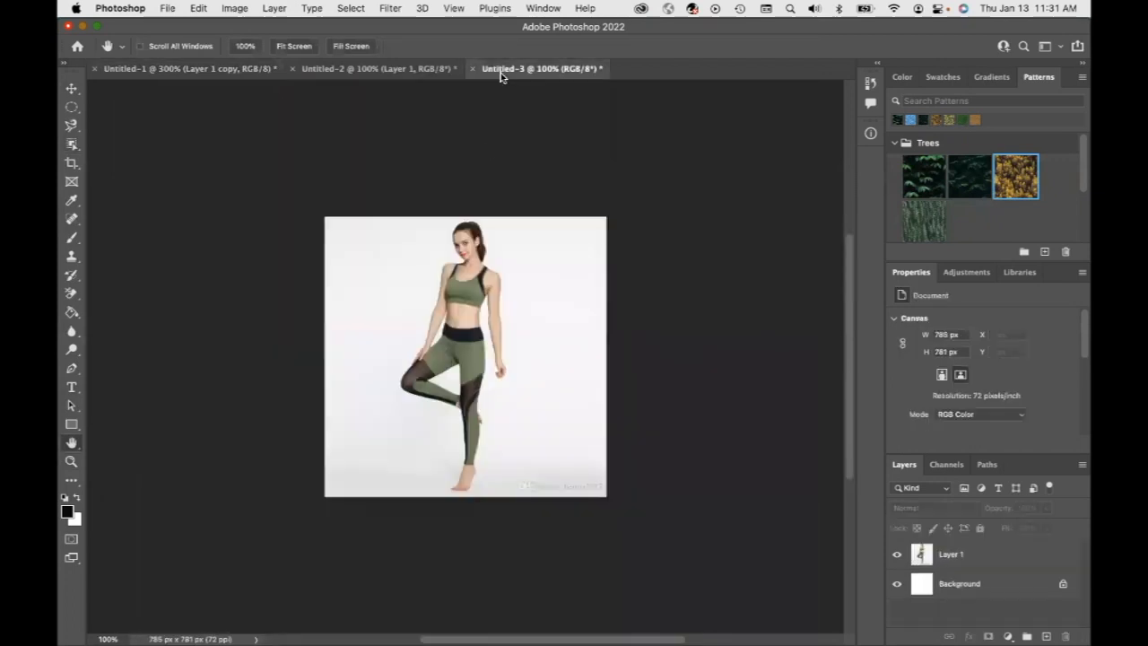
pyautogui.click(72, 146)
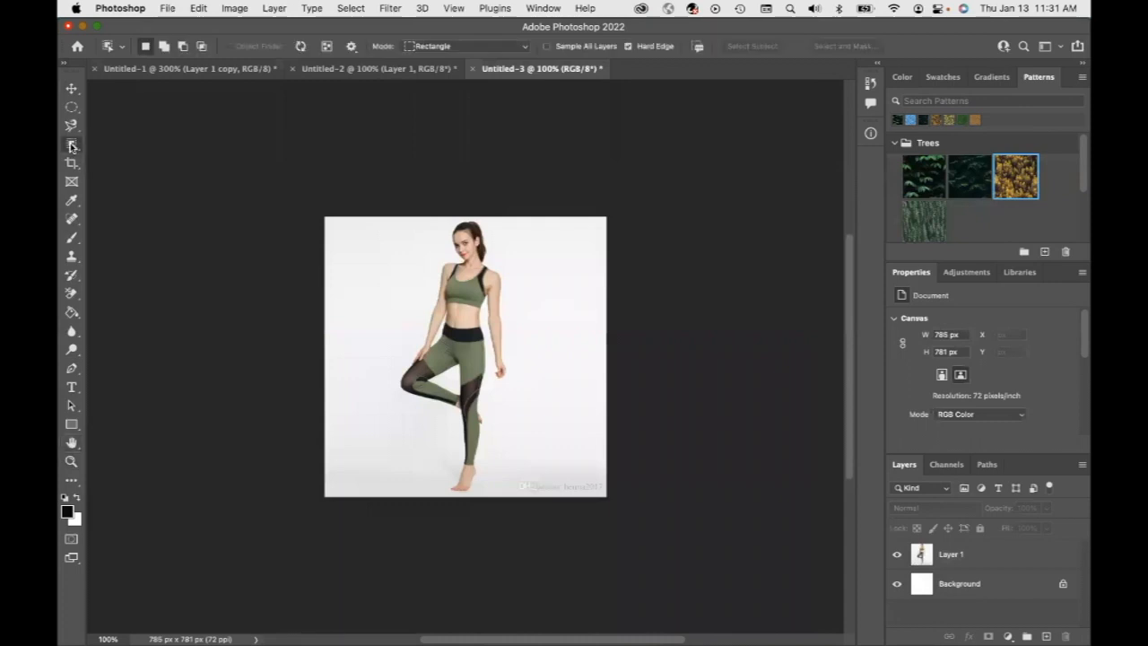
pyautogui.click(1013, 556)
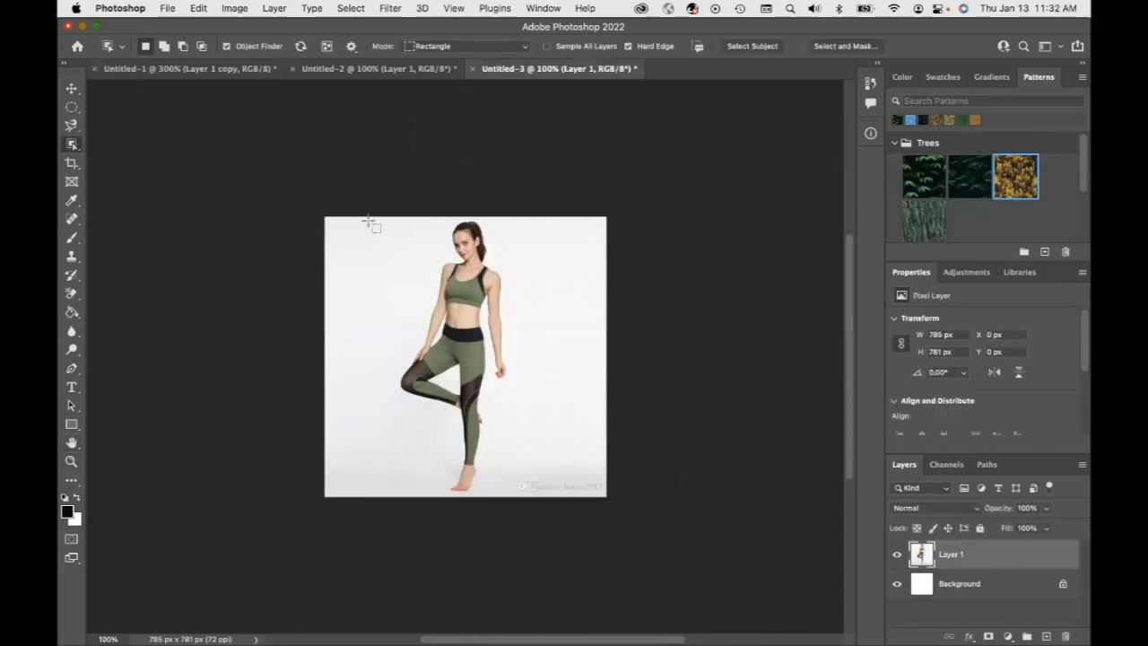
pyautogui.moveTo(365, 218); pyautogui.dragTo(536, 506)
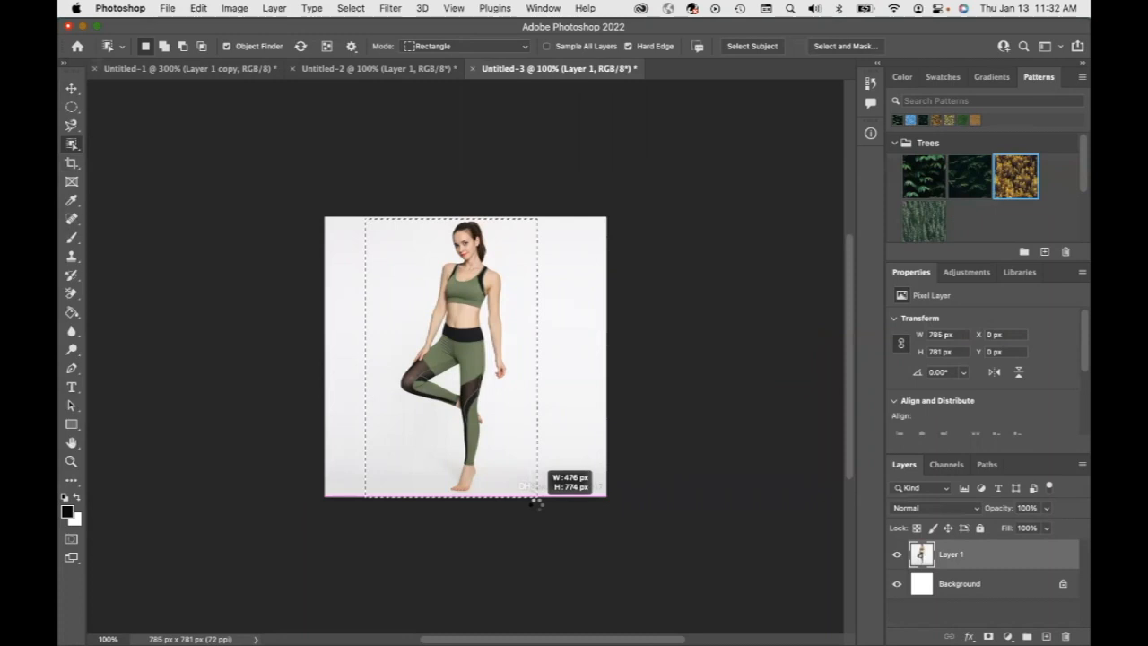
pyautogui.moveTo(537, 506); pyautogui.dragTo(536, 505)
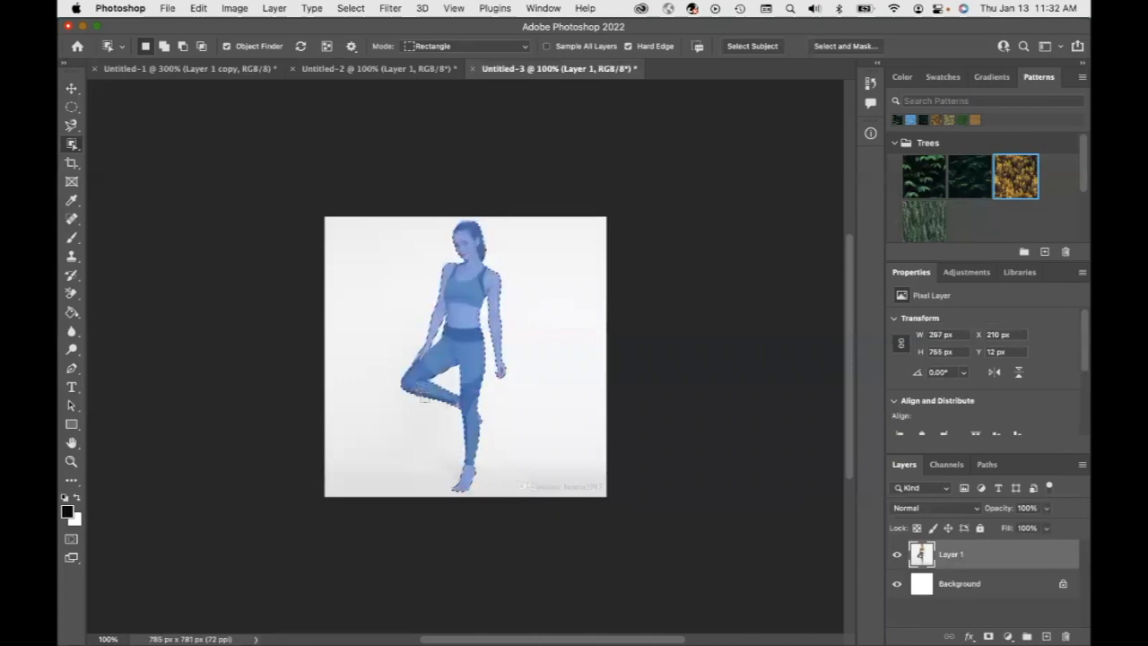
# Switch to the Magic Wand Tool, deselect, select the white background, and invert the selection to isolate the woman
pyautogui.click(76, 148)
pyautogui.click(117, 172)
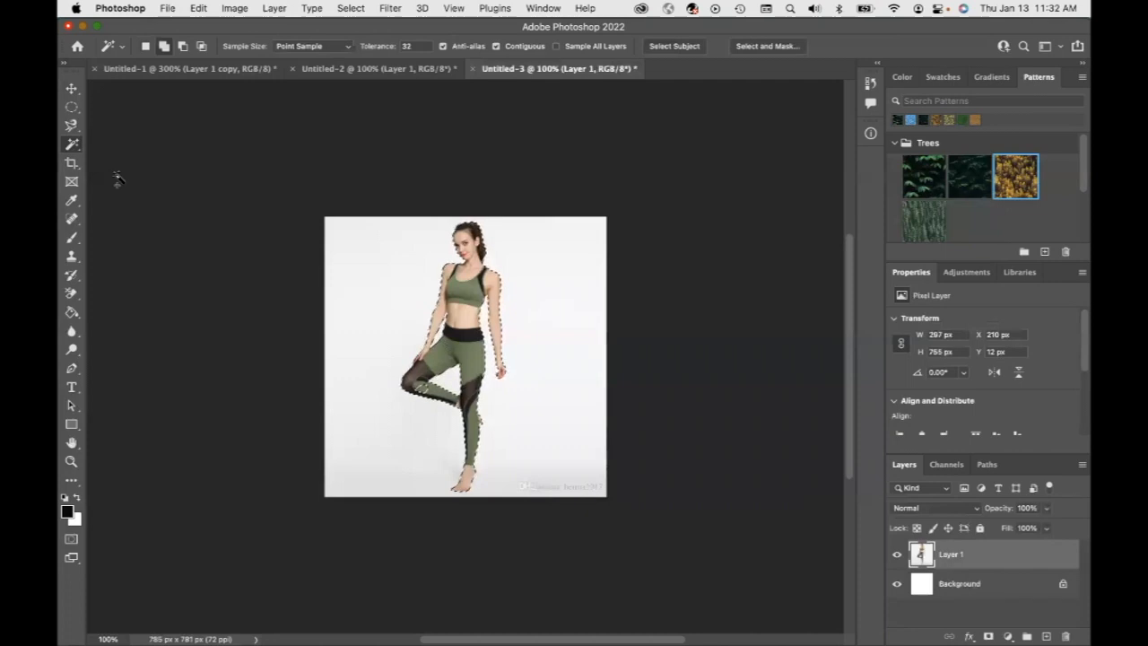
pyautogui.press('super+d')
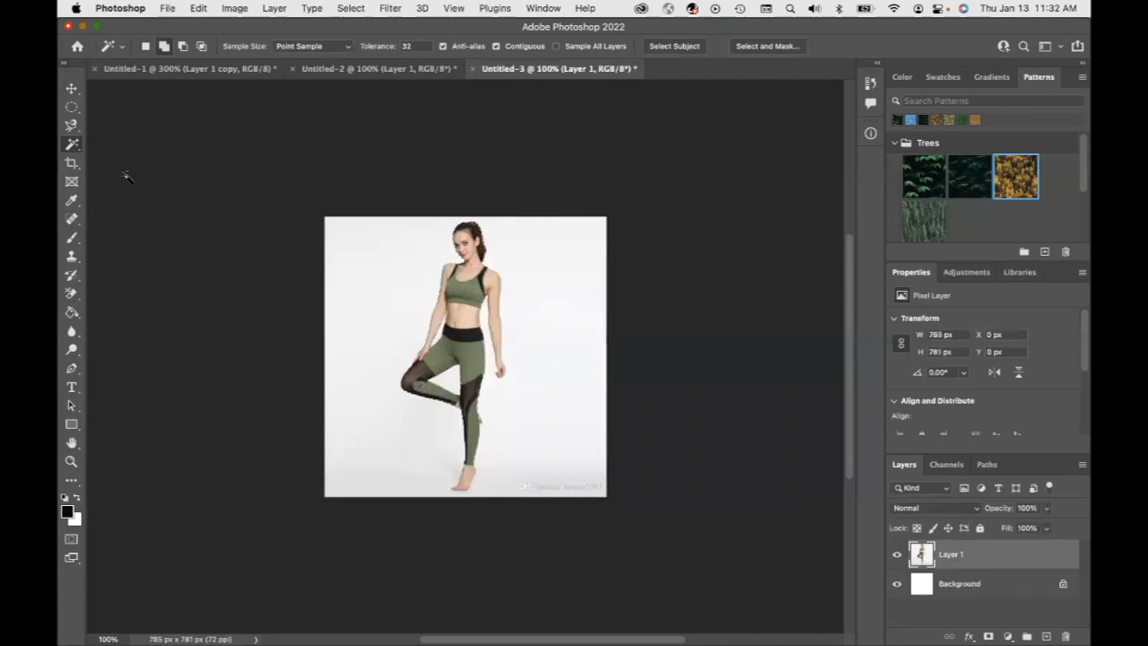
pyautogui.click(395, 299)
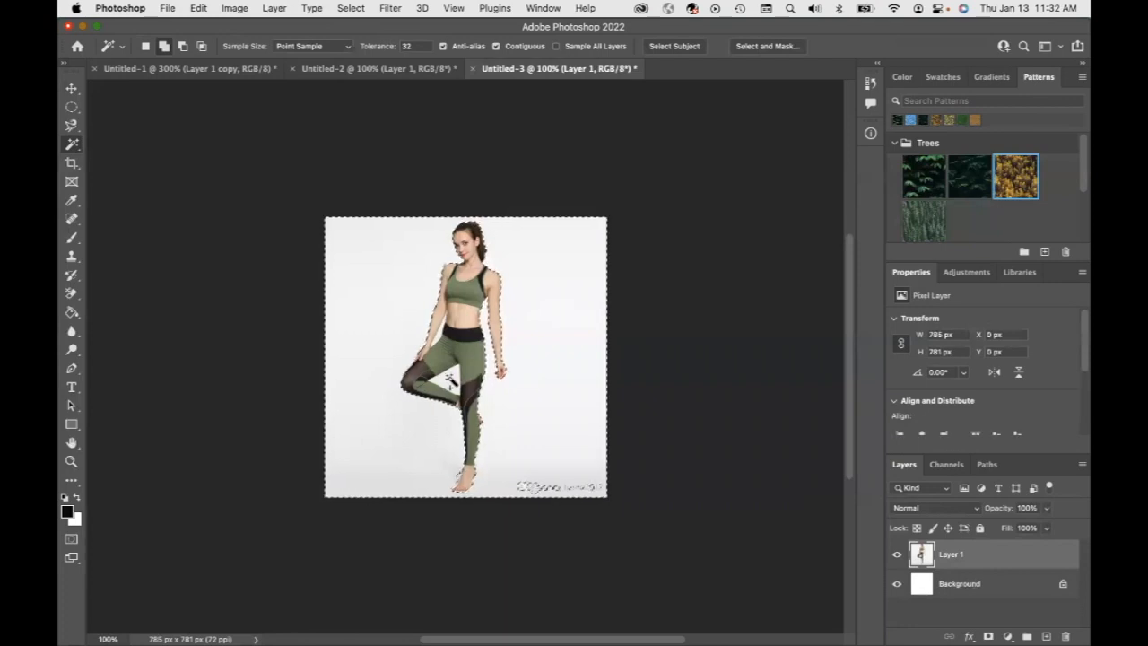
pyautogui.click(442, 339)
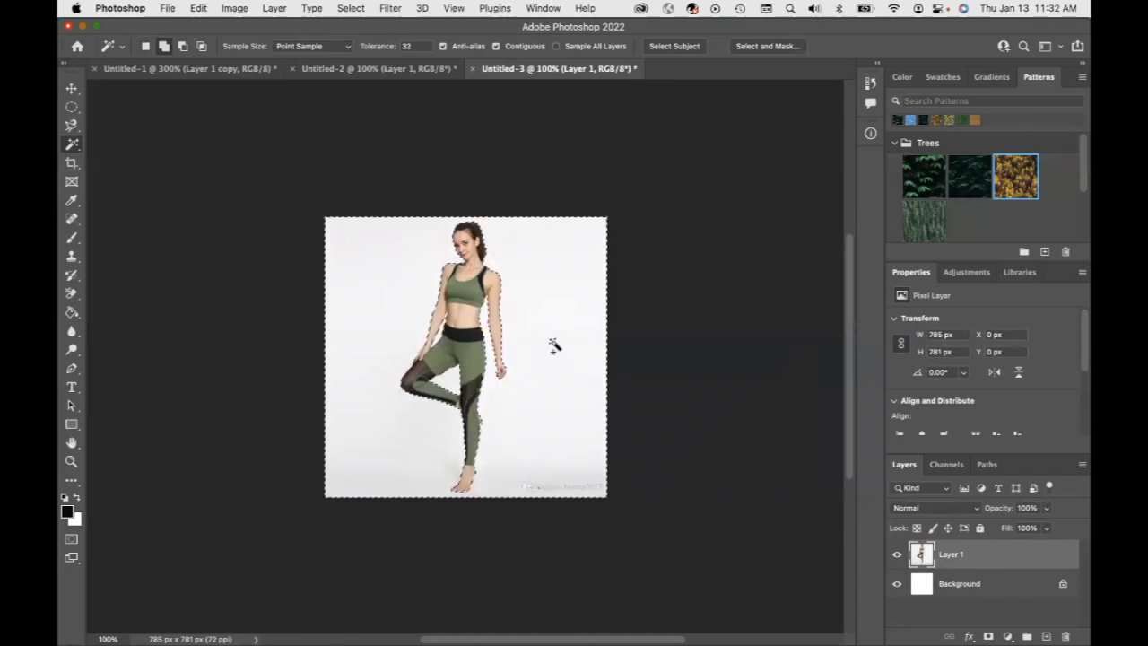
pyautogui.click(351, 8)
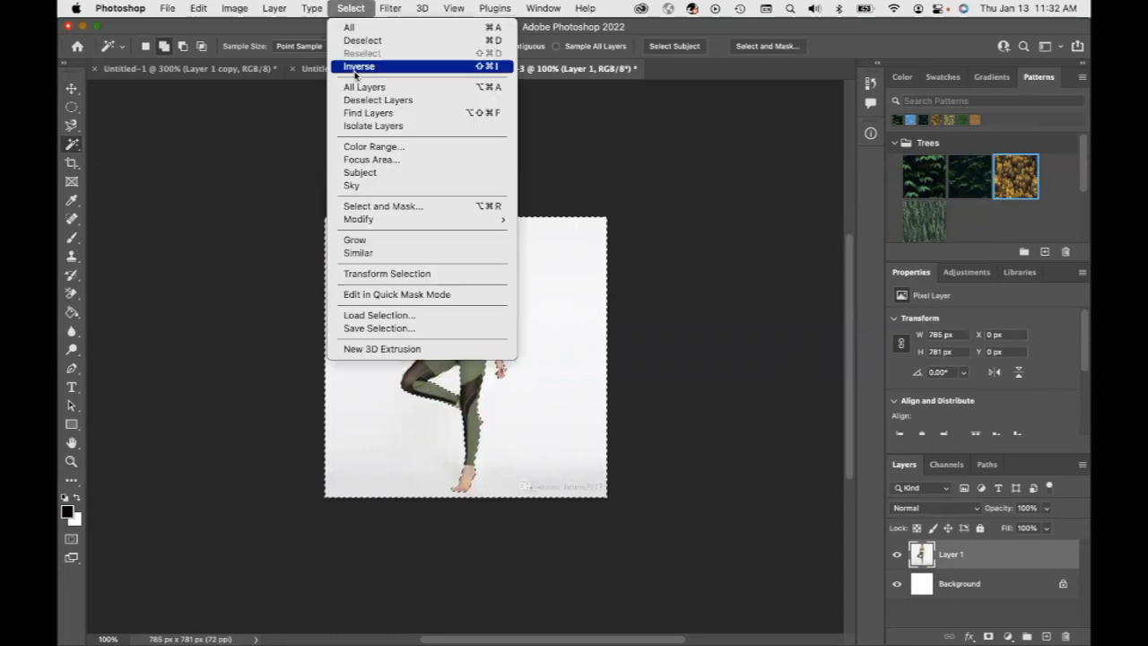
pyautogui.click(362, 67)
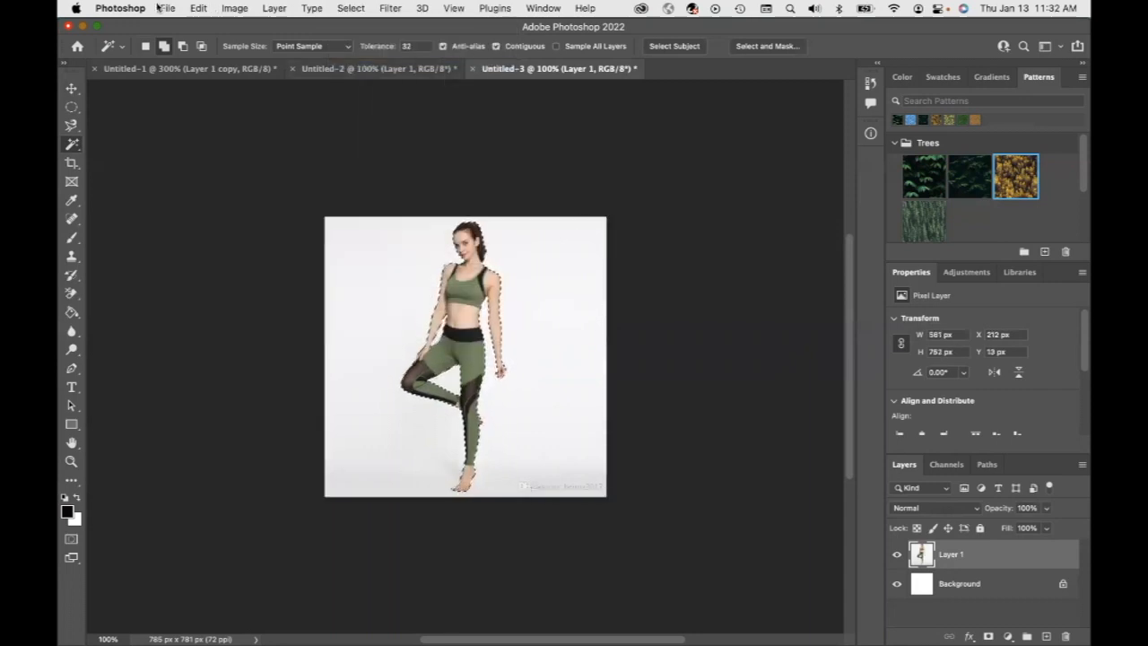
# Paste the selected woman into Untitled-1 as a new layer and move her down into the canvas
pyautogui.click(137, 71)
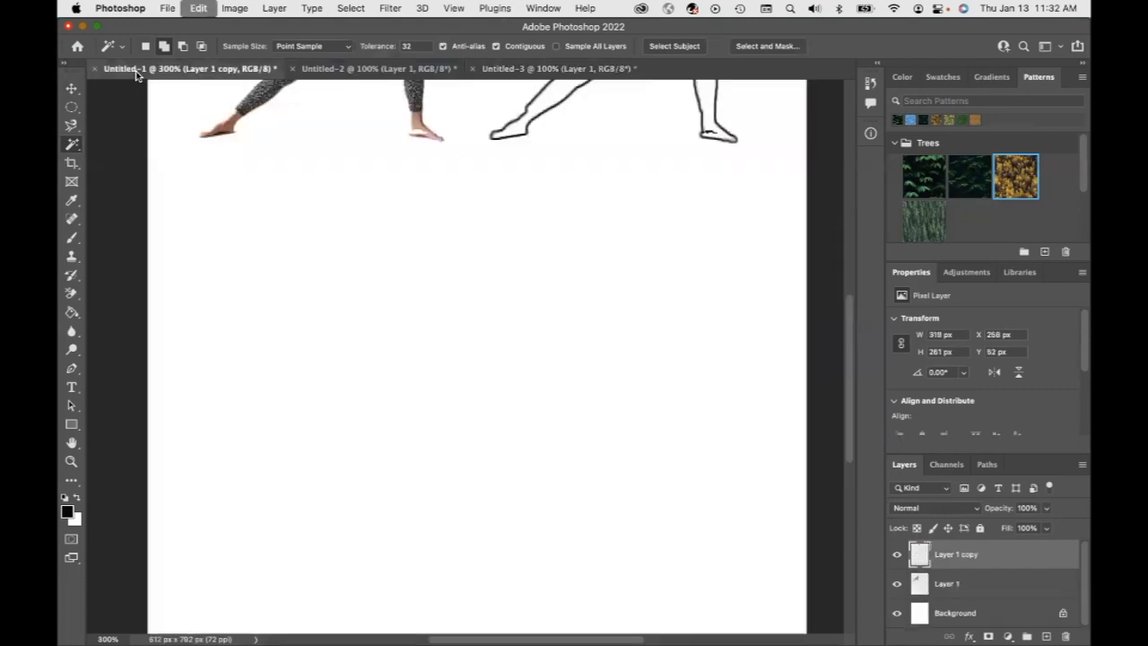
pyautogui.press('super+v')
pyautogui.click(70, 91)
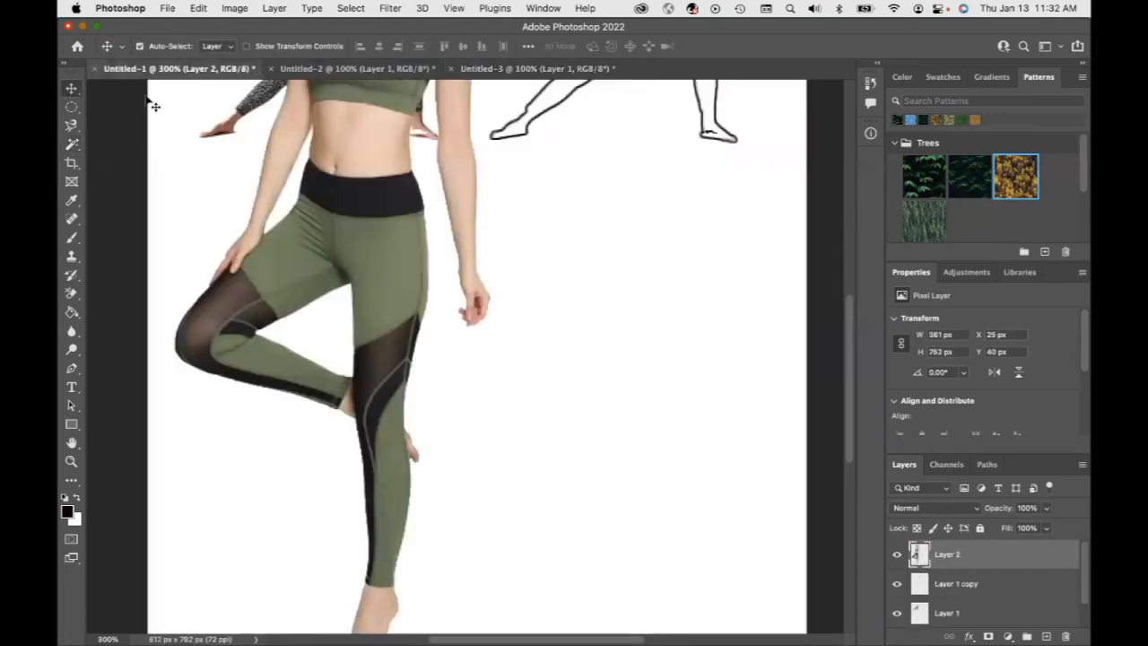
pyautogui.moveTo(396, 250); pyautogui.dragTo(448, 570)
# Scale the pasted woman down to about 47% and place her in the lower-left area, committing the transform
pyautogui.click(247, 47)
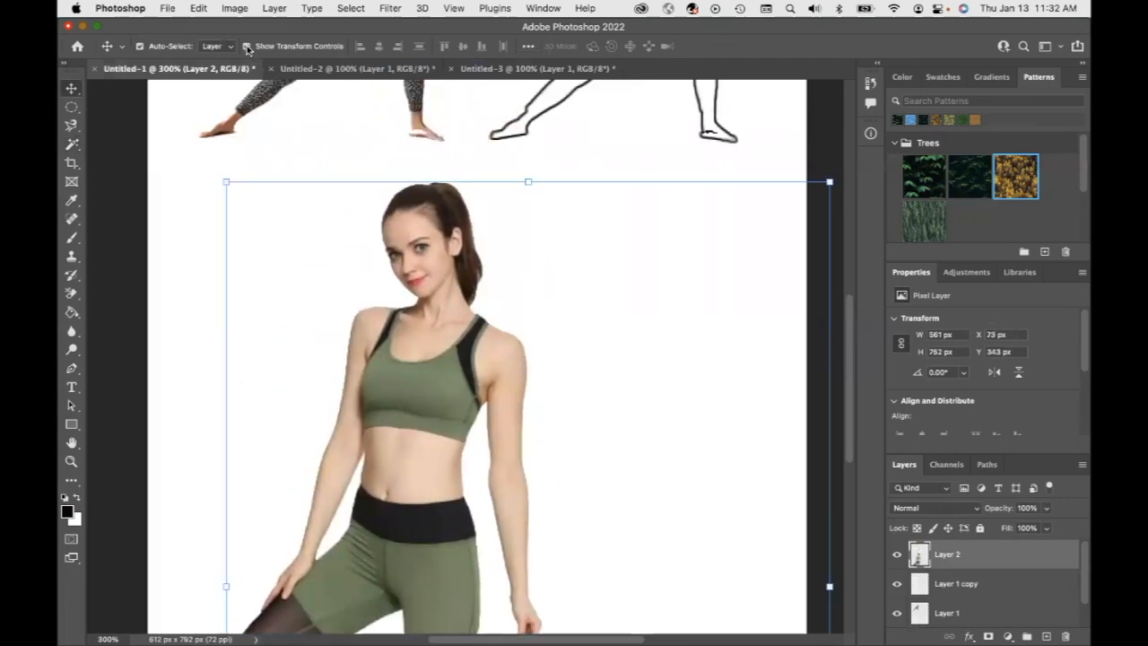
pyautogui.moveTo(828, 181); pyautogui.dragTo(458, 402)
pyautogui.moveTo(390, 486); pyautogui.dragTo(347, 216)
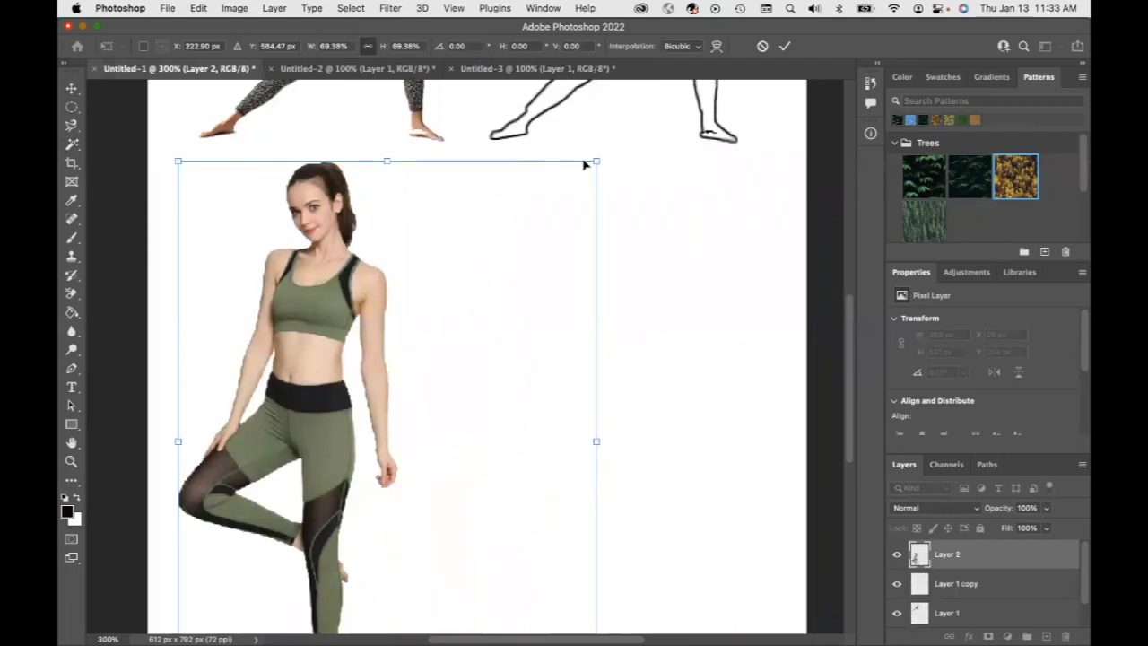
pyautogui.moveTo(596, 161); pyautogui.dragTo(464, 338)
pyautogui.moveTo(330, 417); pyautogui.dragTo(352, 307)
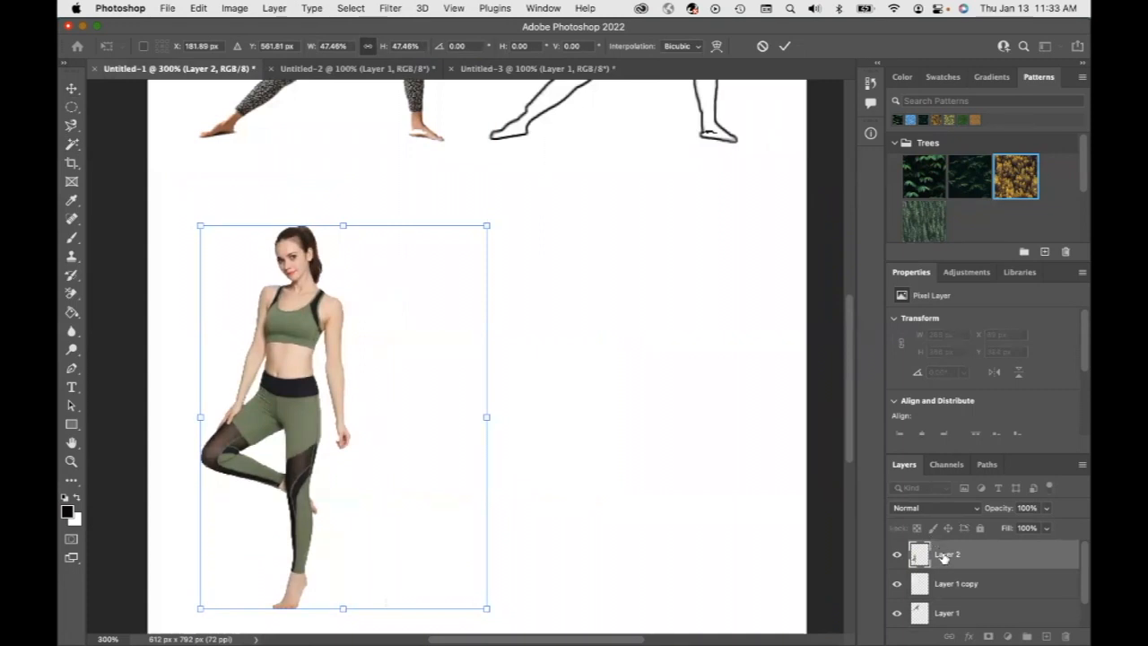
pyautogui.click(278, 8)
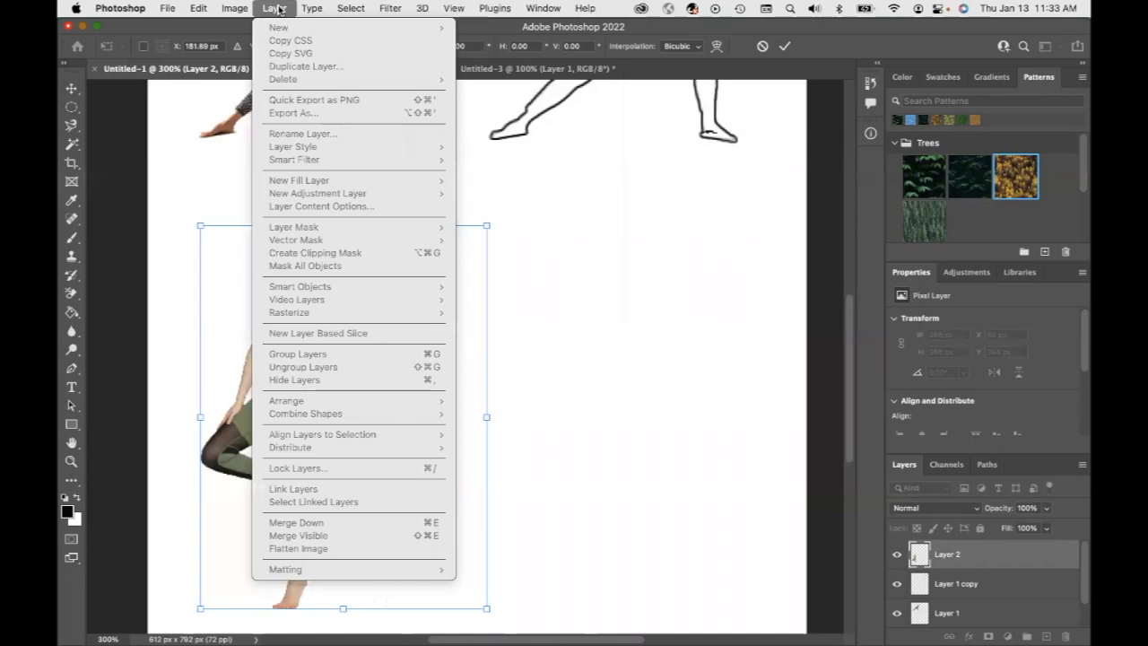
pyautogui.click(563, 294)
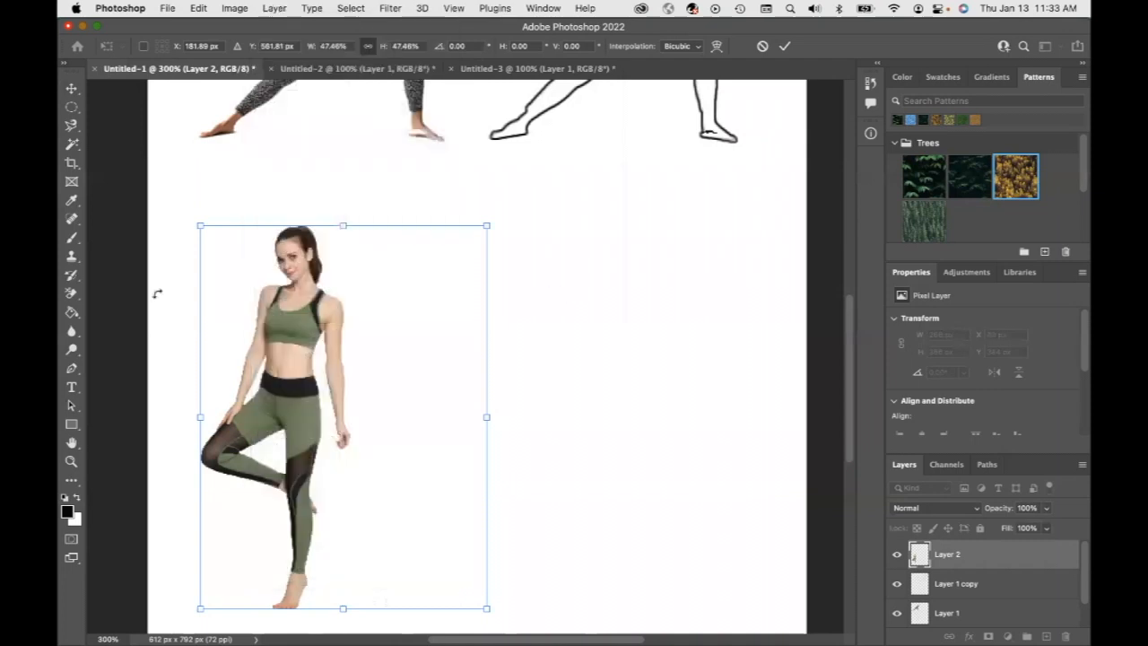
pyautogui.press('Return')
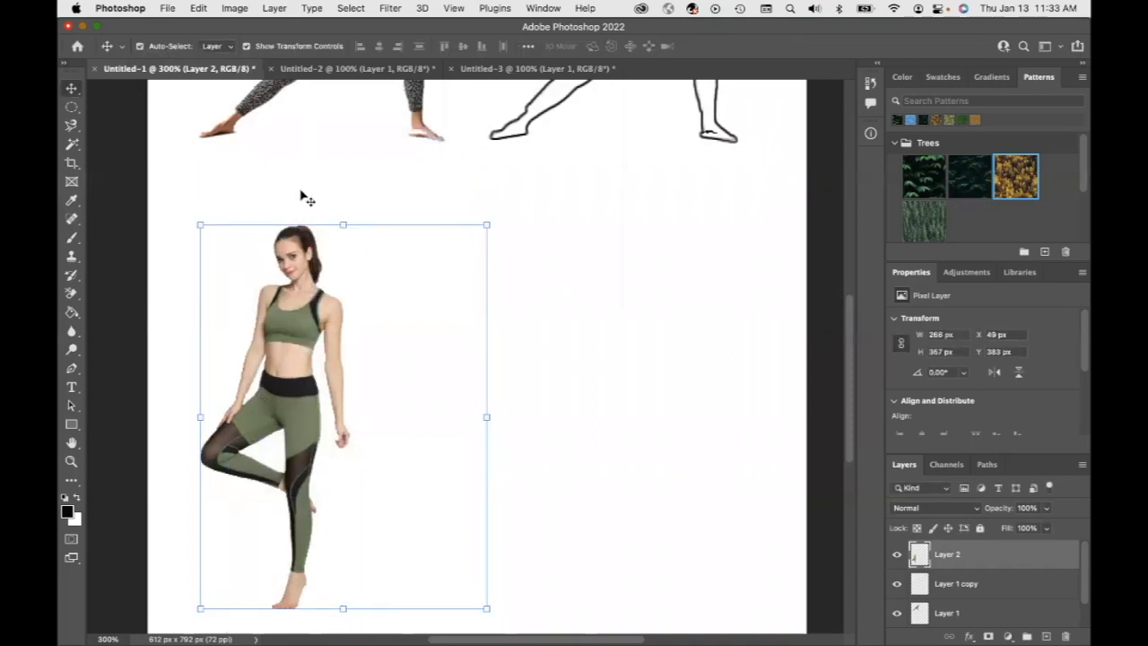
pyautogui.click(248, 47)
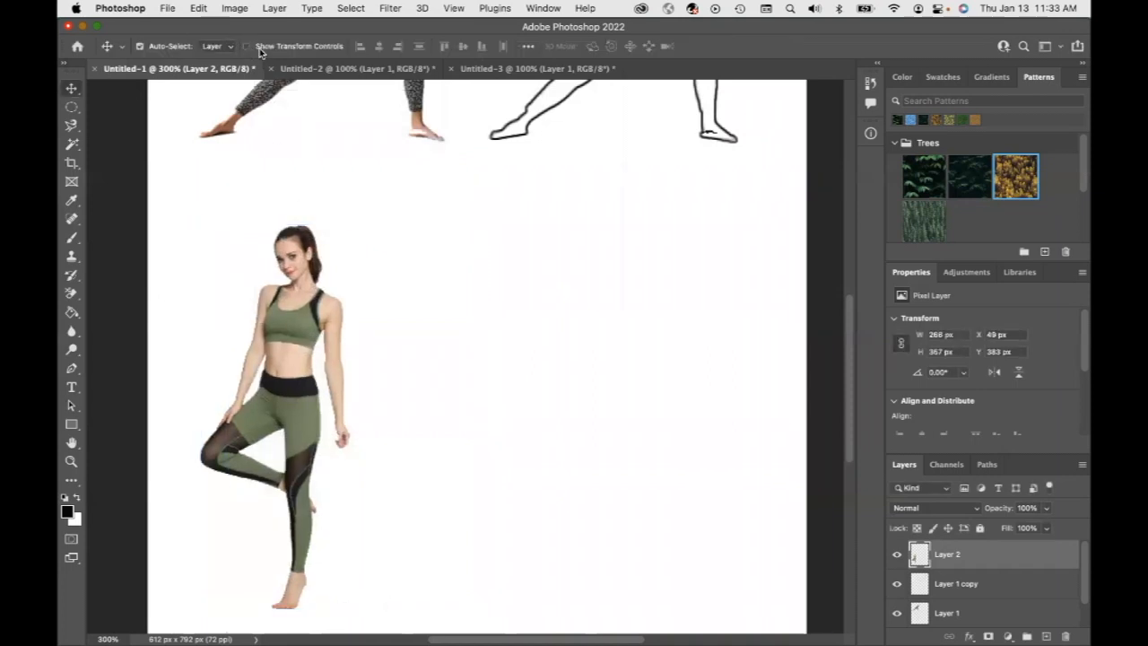
# Duplicate Layer 2 and move the copy to the right of the original
pyautogui.click(274, 8)
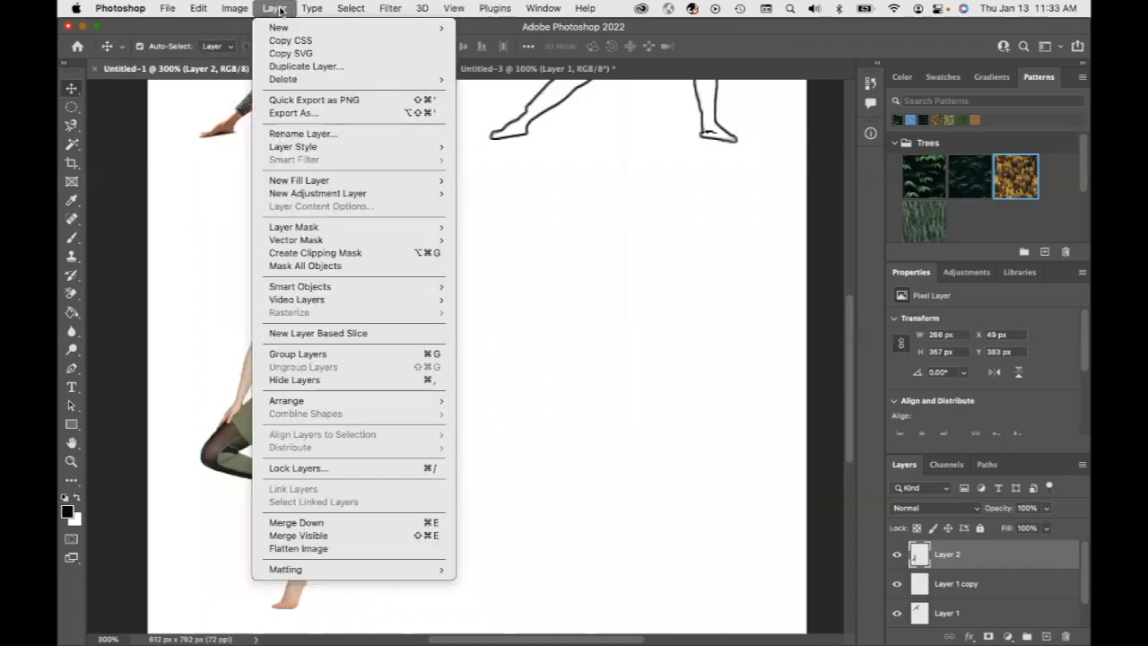
pyautogui.click(302, 71)
pyautogui.click(705, 283)
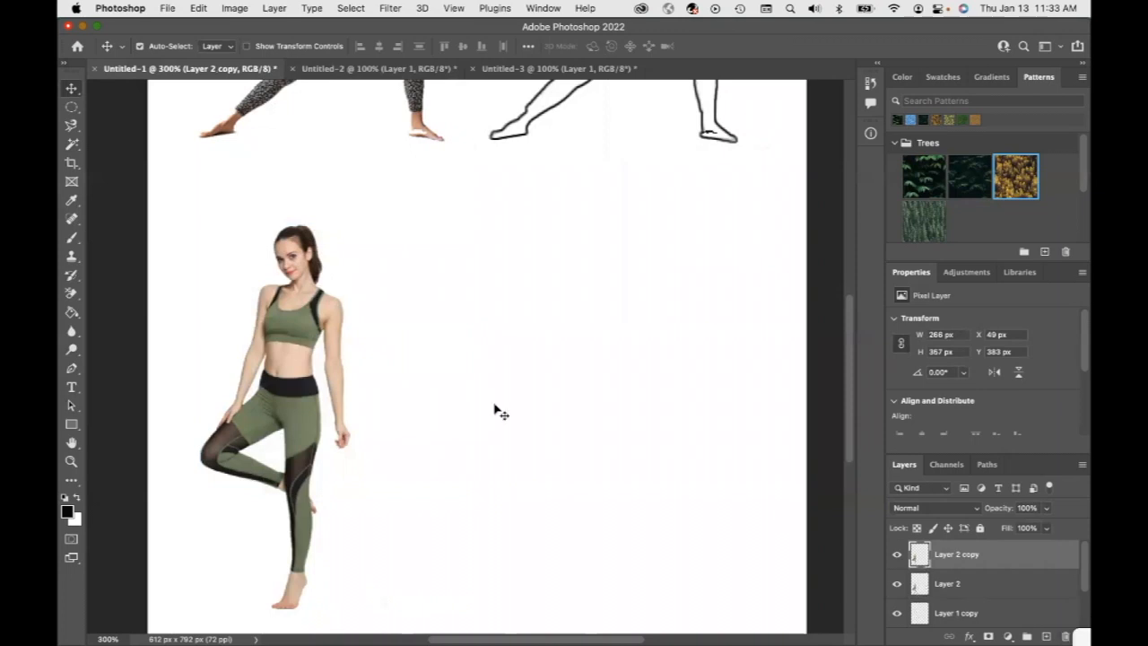
pyautogui.moveTo(278, 394); pyautogui.dragTo(624, 399)
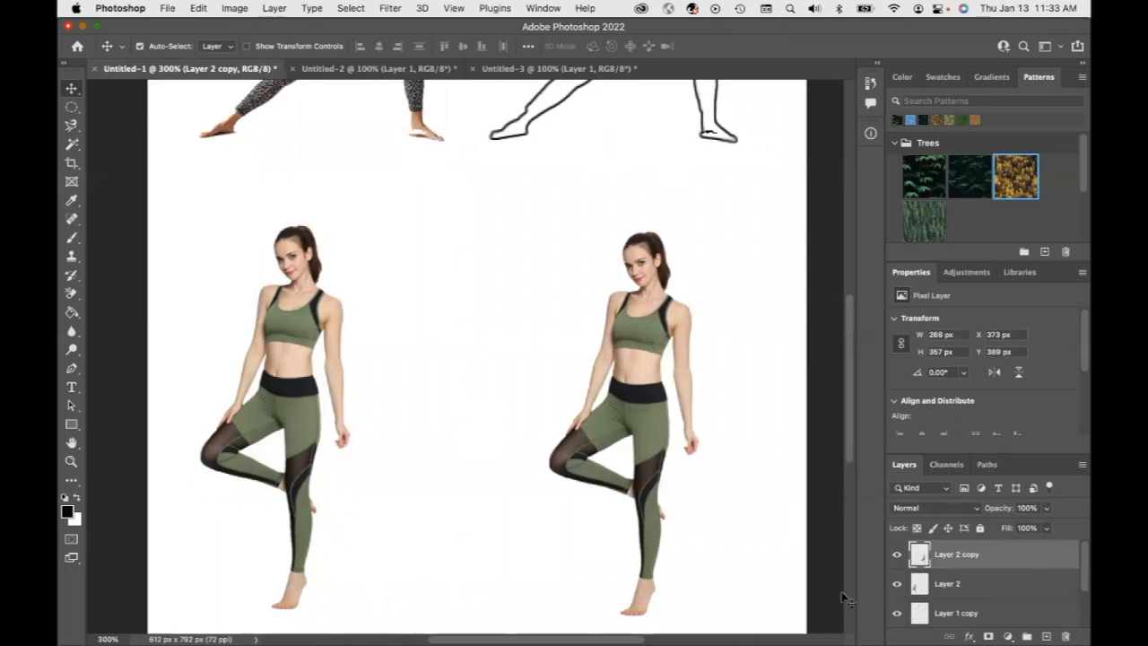
# Hide Layer 2, Layer 1 copy and Layer 1, leaving Layer 2 copy and the Background visible
pyautogui.click(896, 585)
pyautogui.click(897, 614)
pyautogui.scroll(-2, 907, 611)
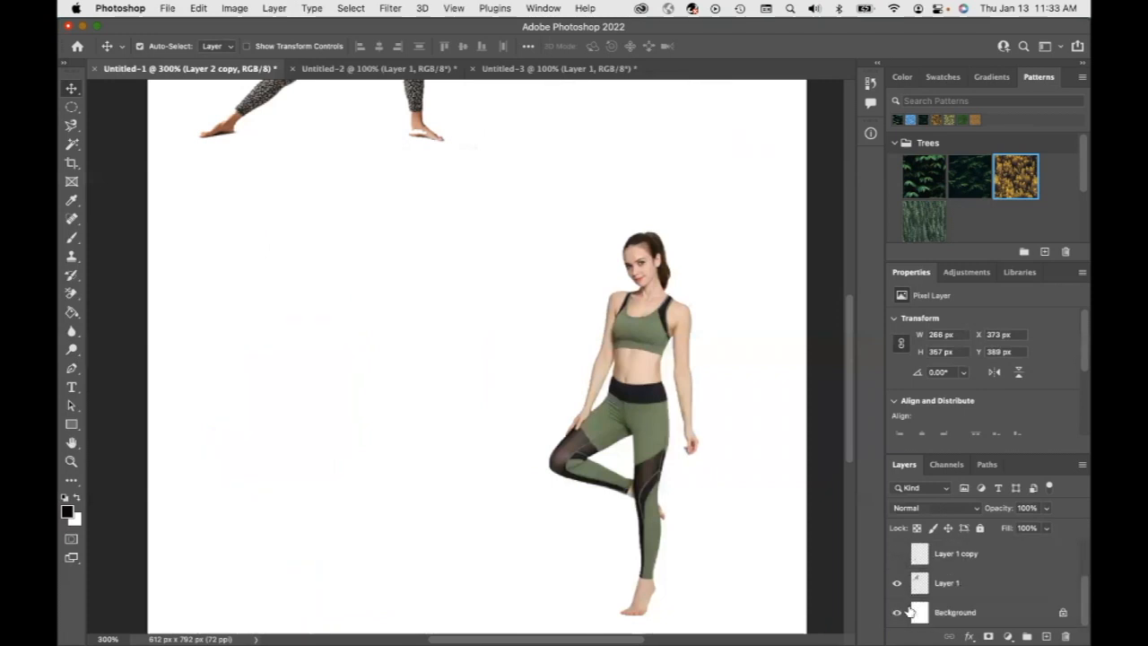
pyautogui.click(898, 583)
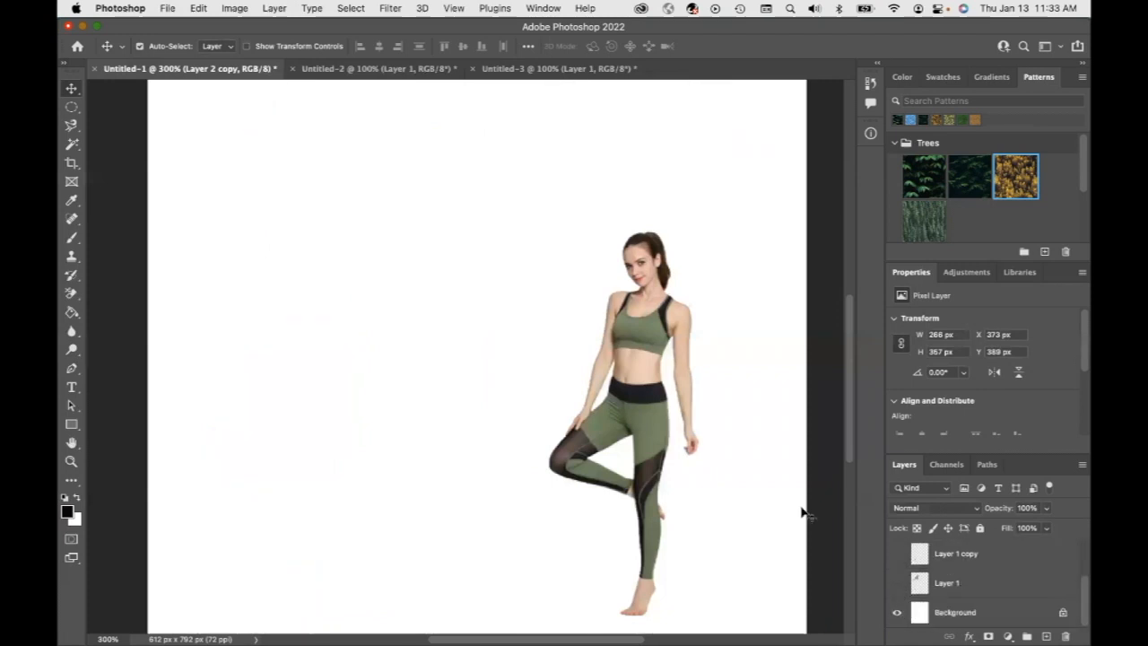
pyautogui.scroll(5, 713, 465)
pyautogui.scroll(-6, 728, 479)
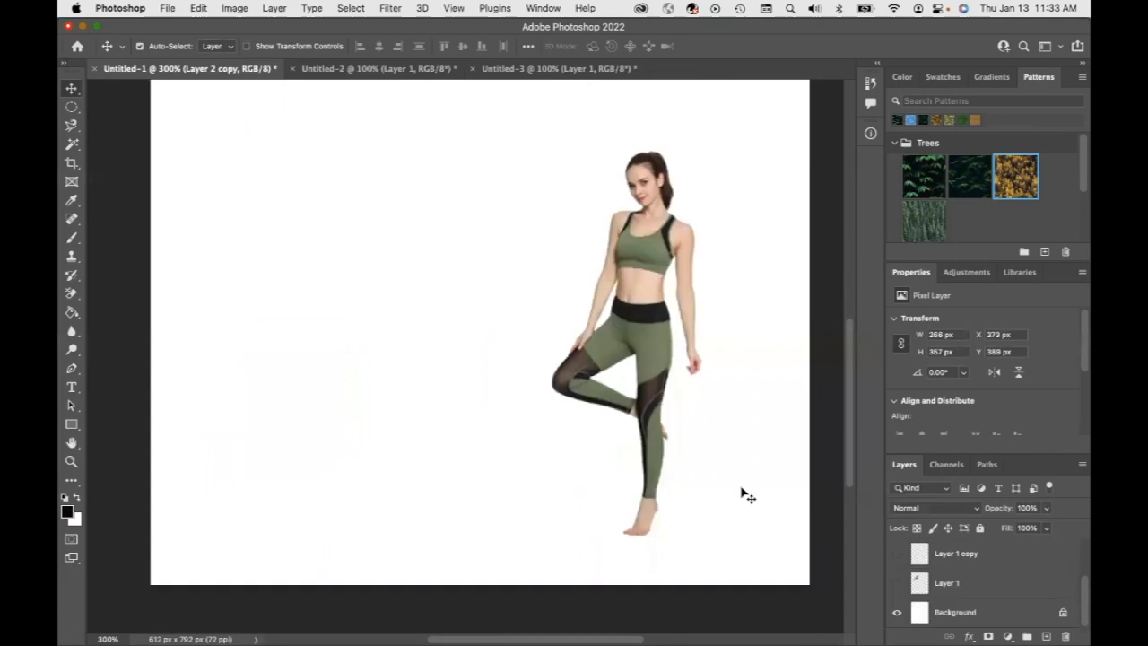
pyautogui.scroll(2, 944, 575)
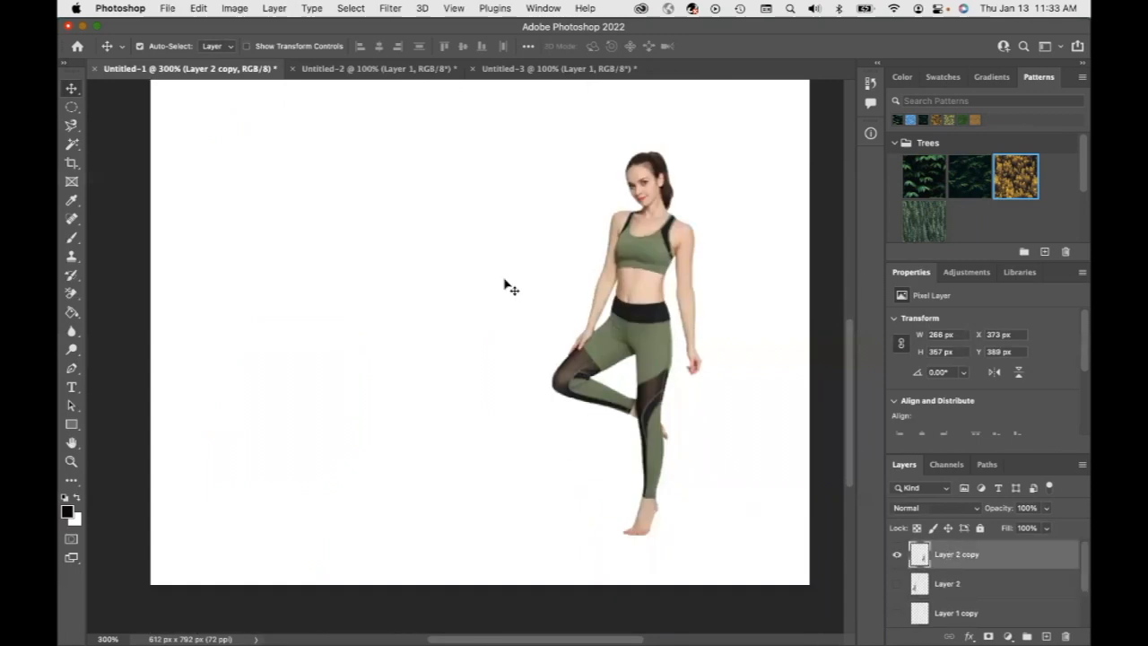
# Select the woman on Layer 2 copy by drawing an Object Selection Tool rectangle around her
pyautogui.click(74, 148)
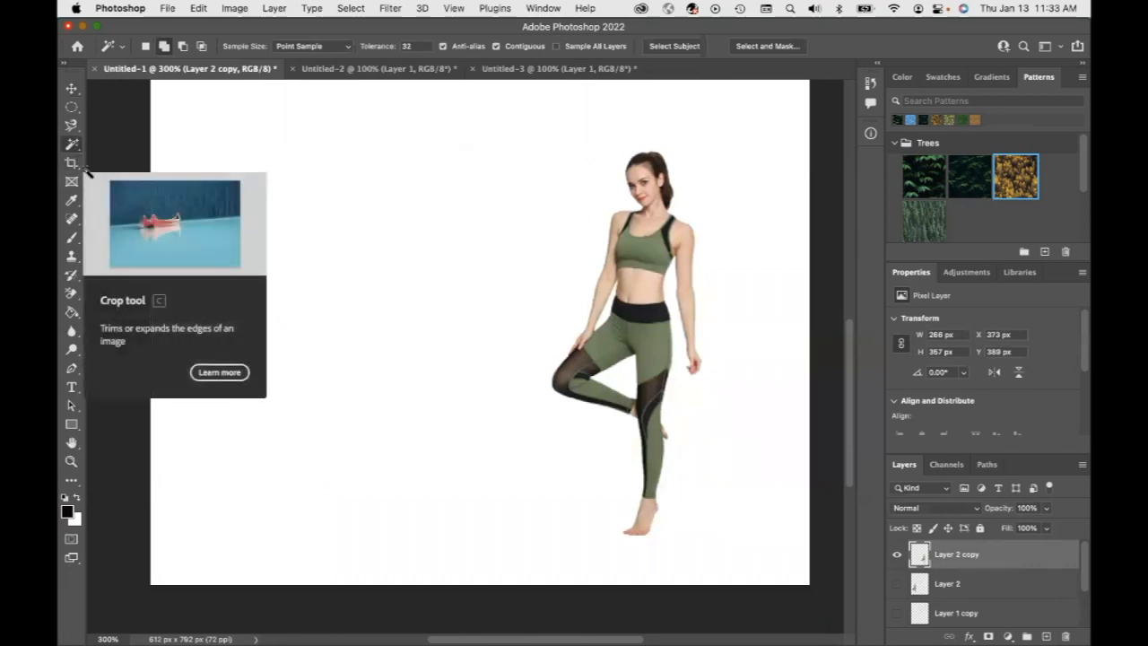
pyautogui.rightClick(75, 148)
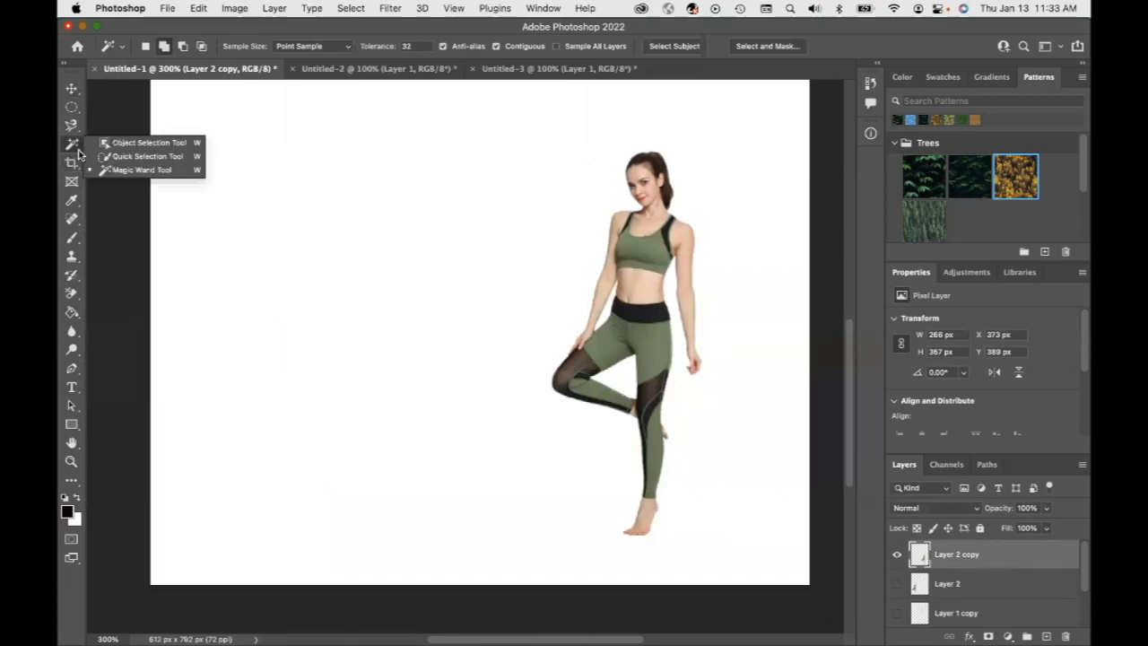
pyautogui.click(134, 147)
pyautogui.moveTo(502, 113); pyautogui.dragTo(732, 562)
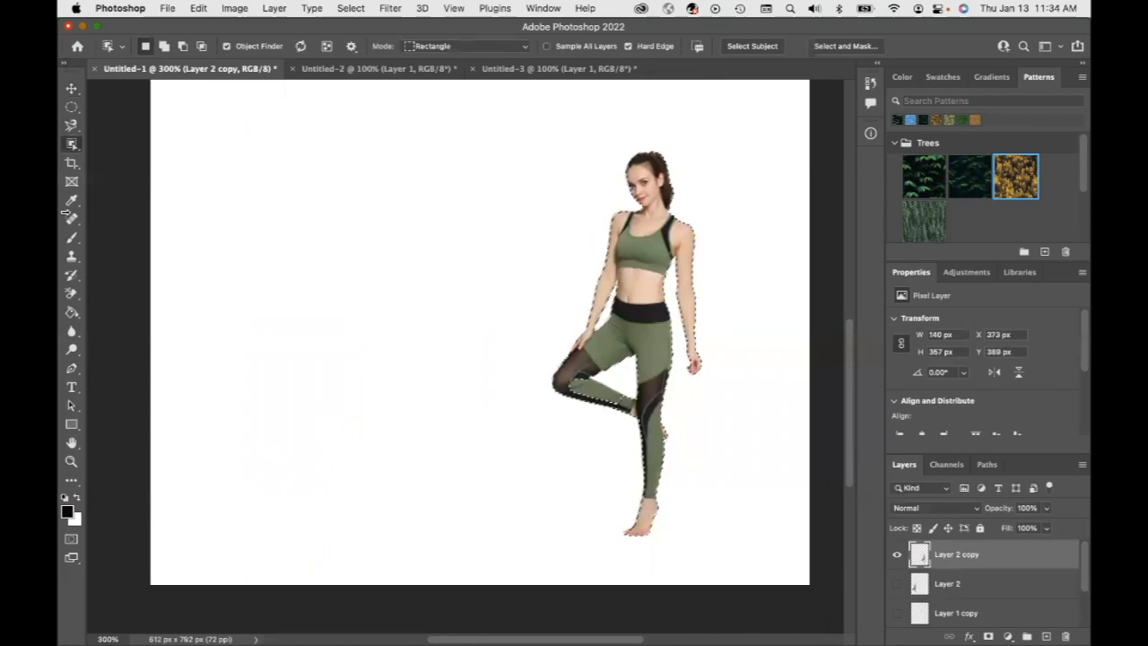
# Switch to the Magic Wand in add-to-selection mode and apply a stroke around the selected woman on Layer 2 copy
pyautogui.rightClick(76, 147)
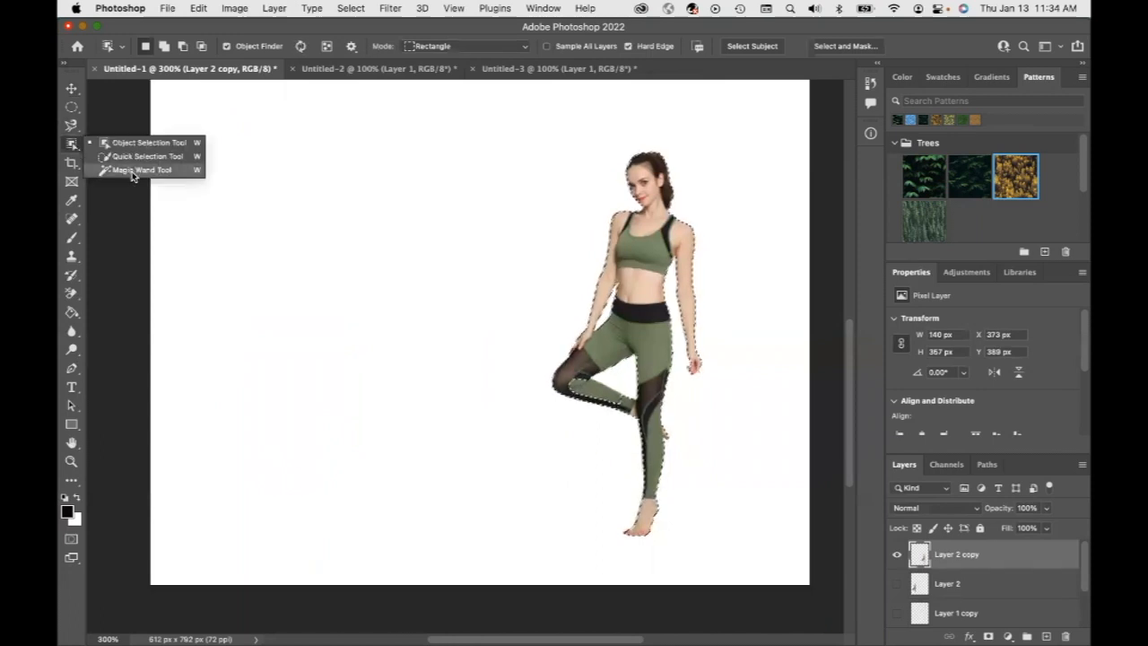
pyautogui.click(132, 170)
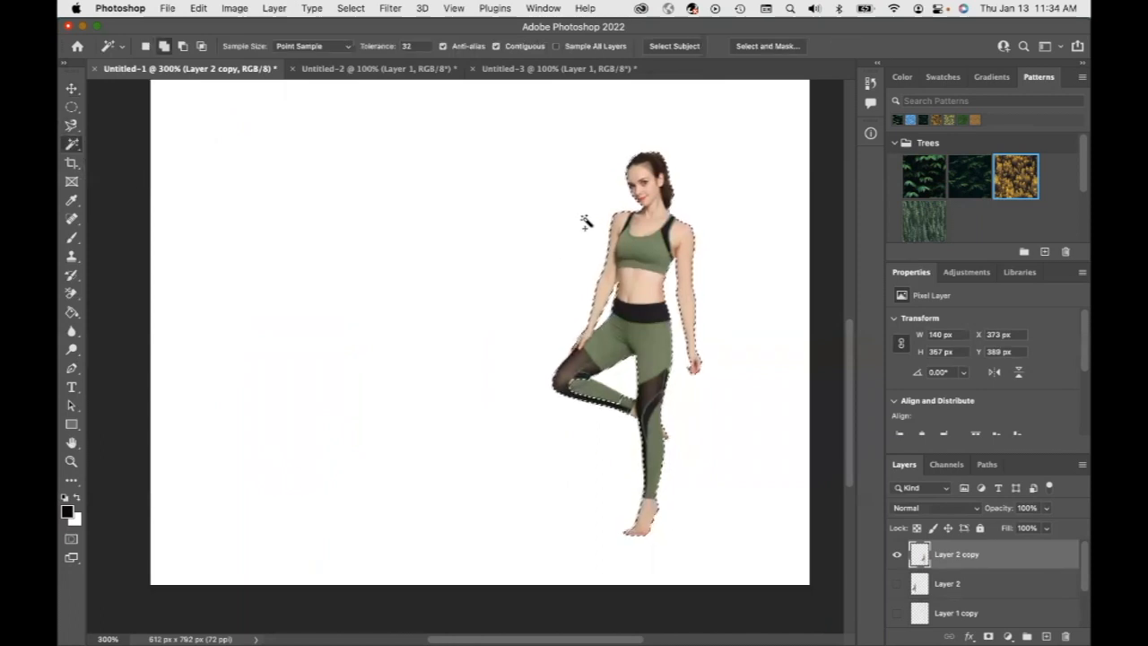
pyautogui.click(164, 46)
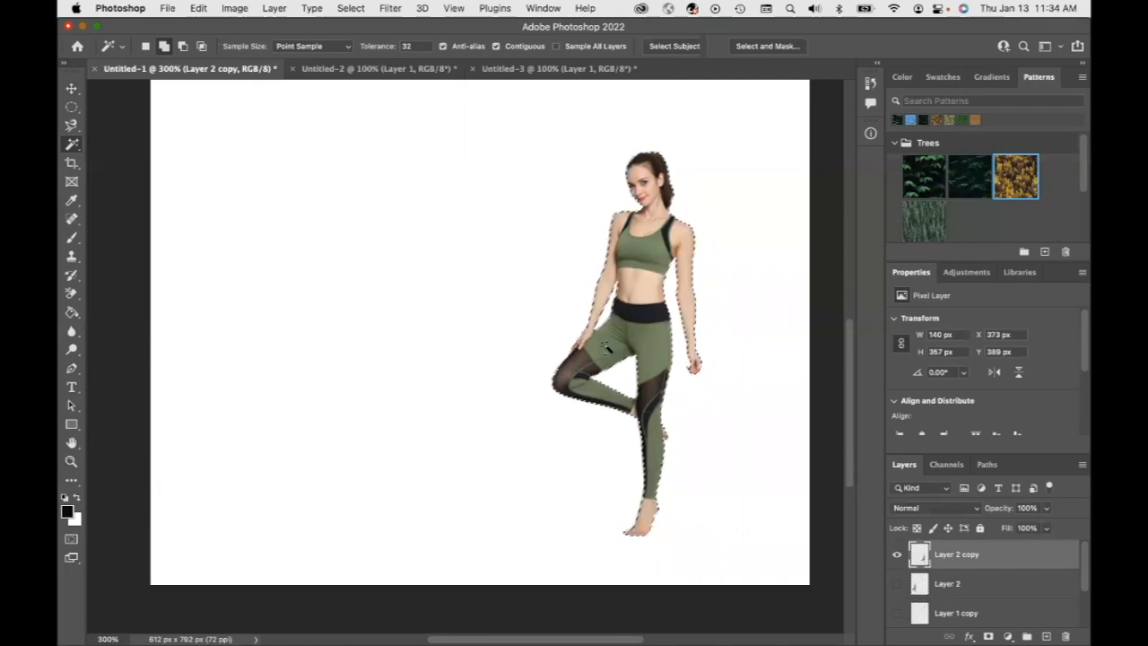
pyautogui.click(199, 9)
pyautogui.click(214, 240)
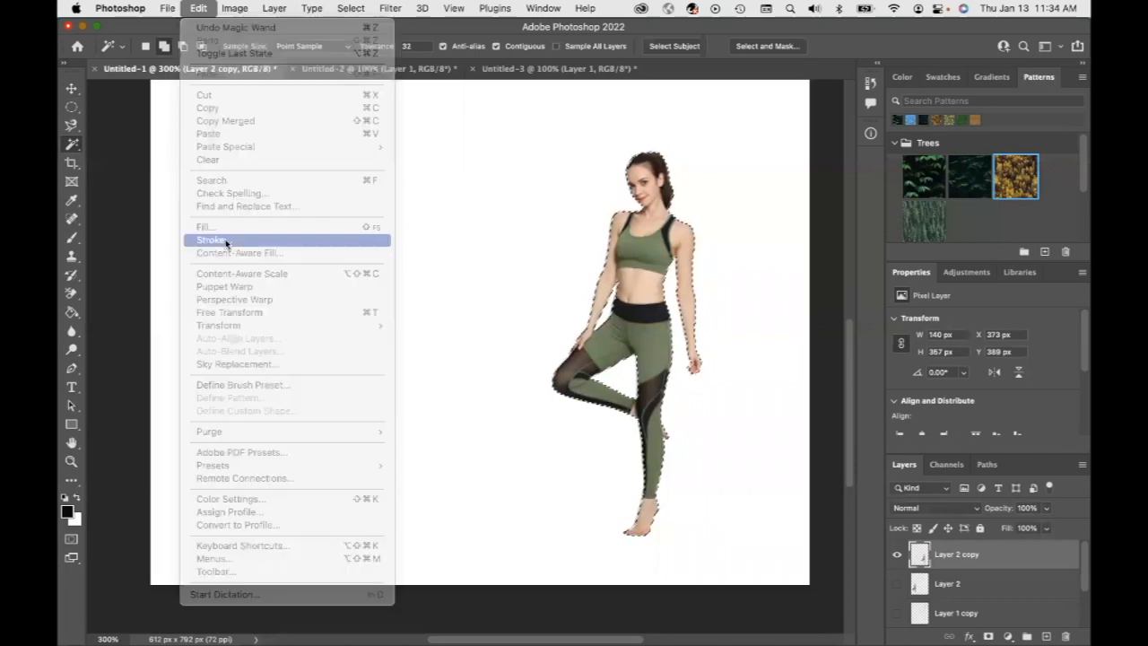
pyautogui.click(674, 248)
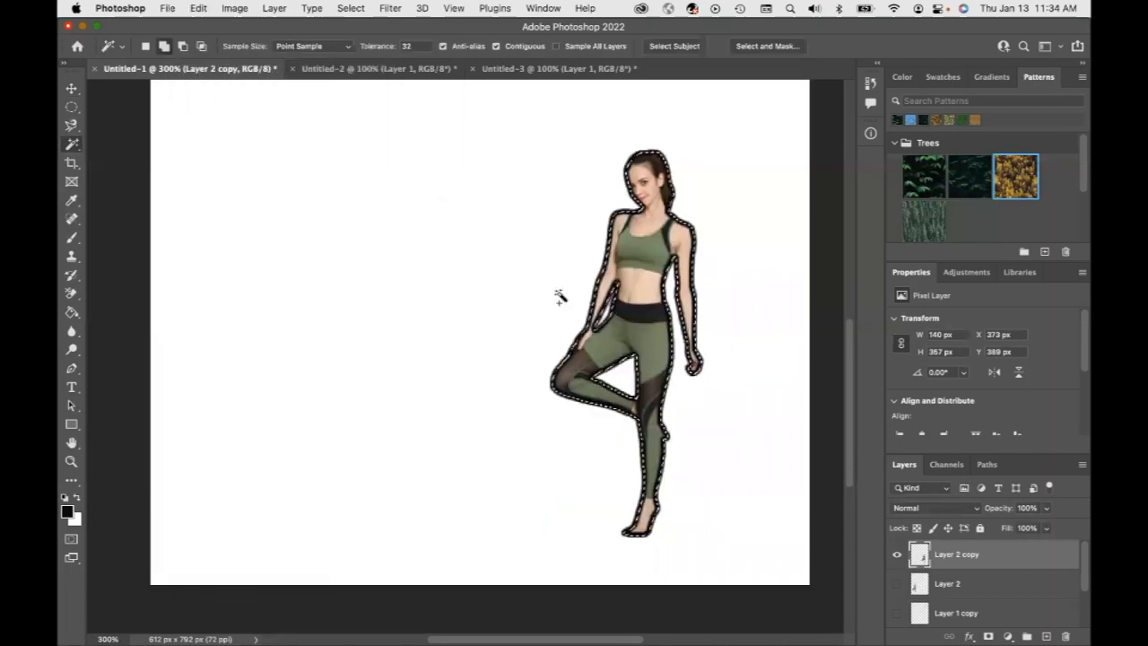
# Delete the woman's pixels inside the selection and deselect, leaving only her stroked outline
pyautogui.press('Delete')
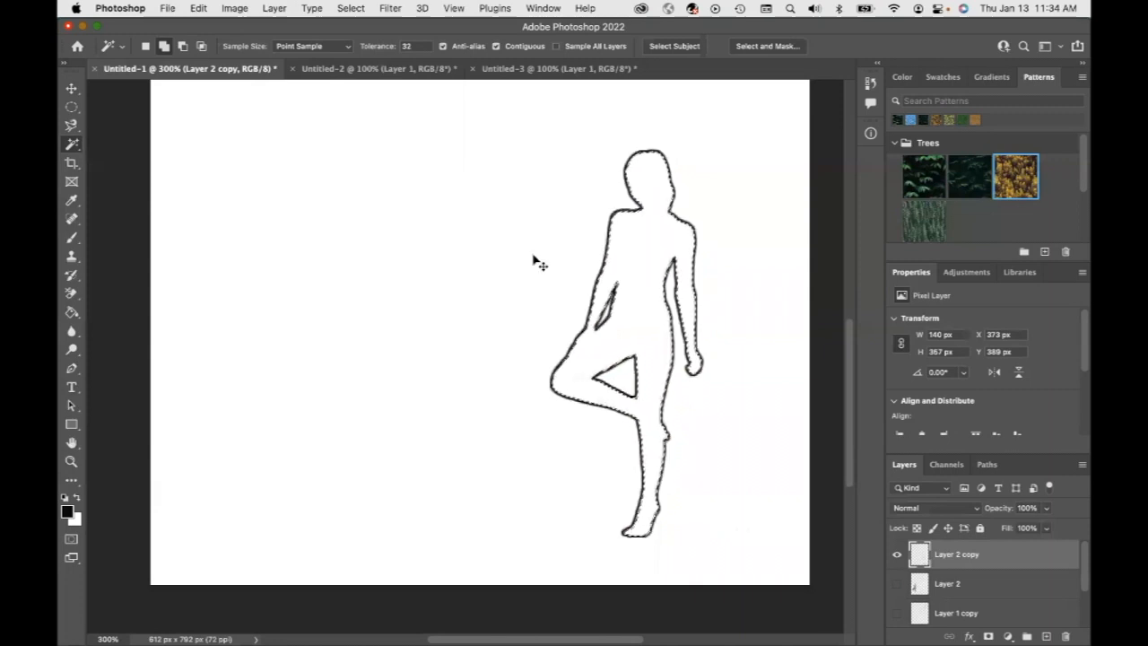
pyautogui.hotkey('ctrl', 'd')
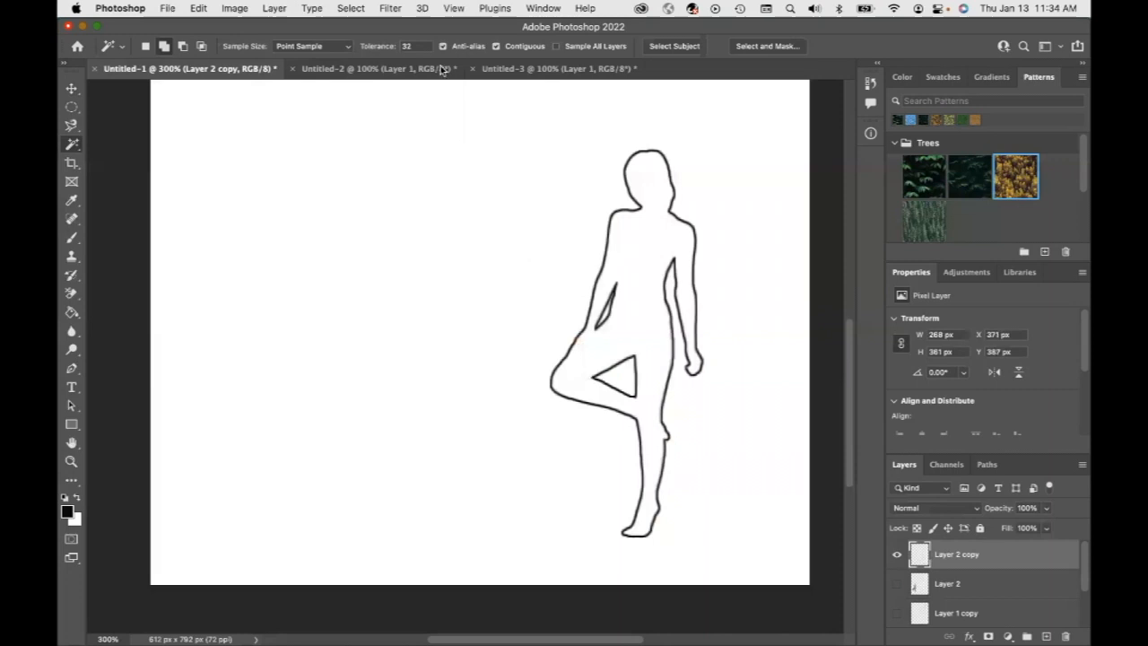
pyautogui.click(350, 8)
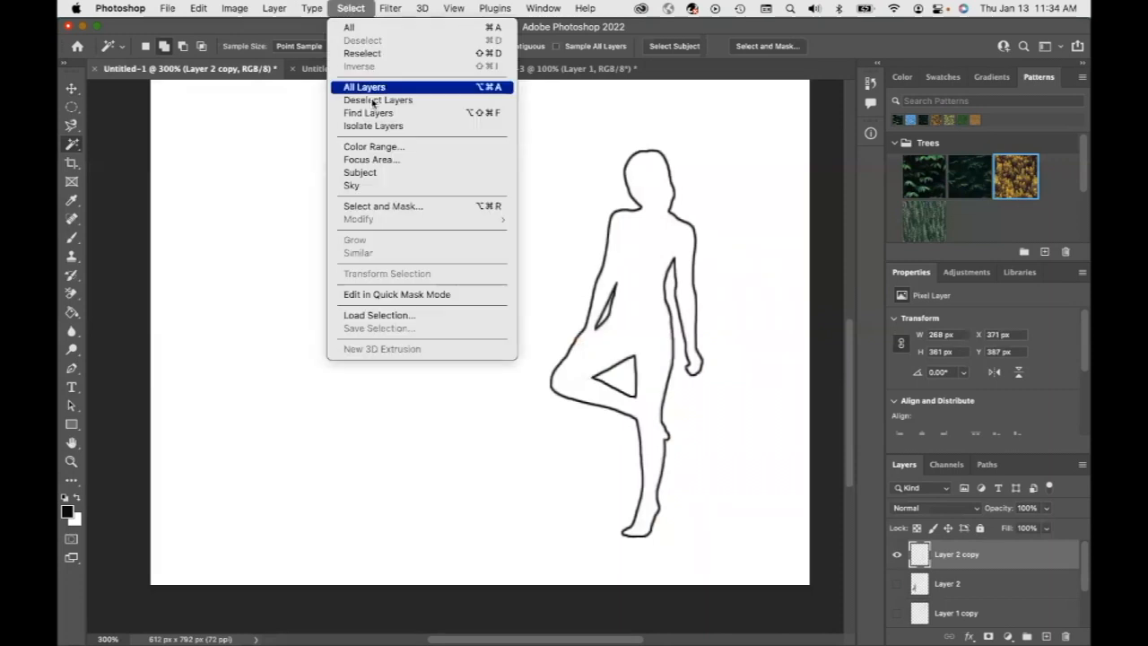
pyautogui.click(228, 433)
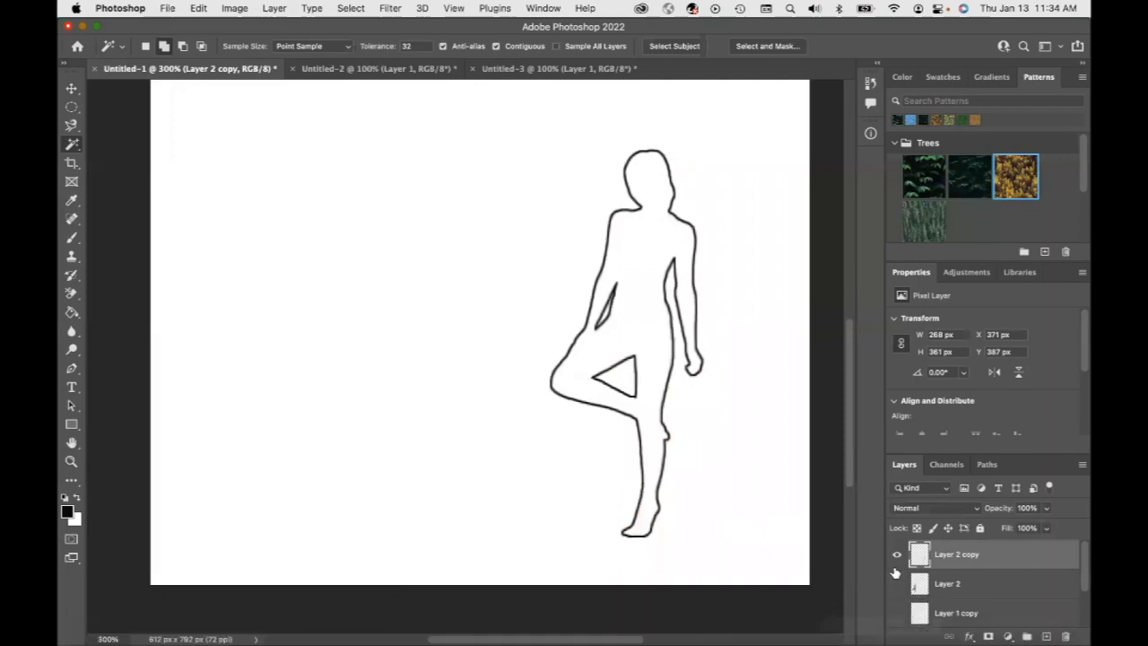
# Make the hidden layers visible again and zoom out to view all figures and outlines on the page
pyautogui.click(897, 613)
pyautogui.scroll(-2, 957, 594)
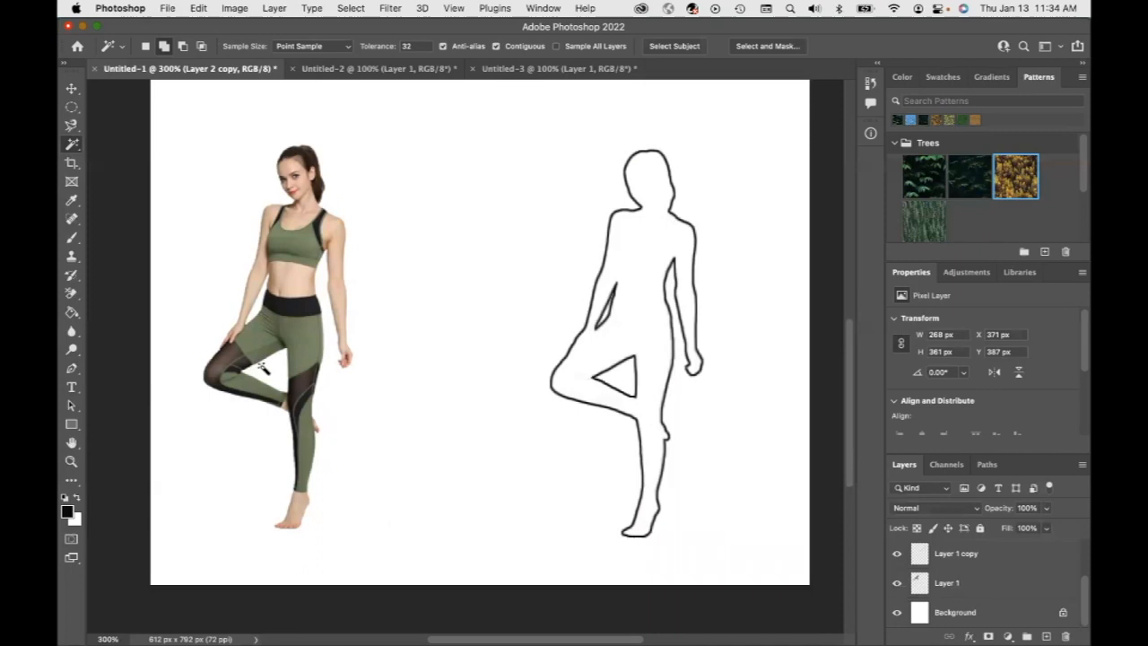
pyautogui.click(72, 463)
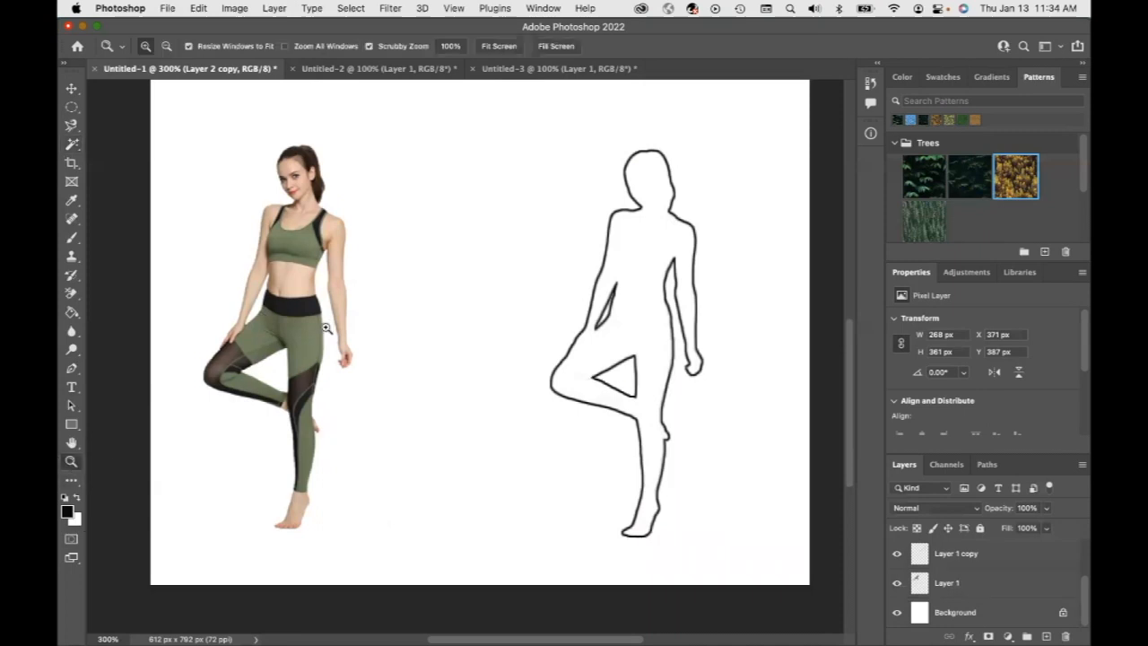
pyautogui.click(166, 45)
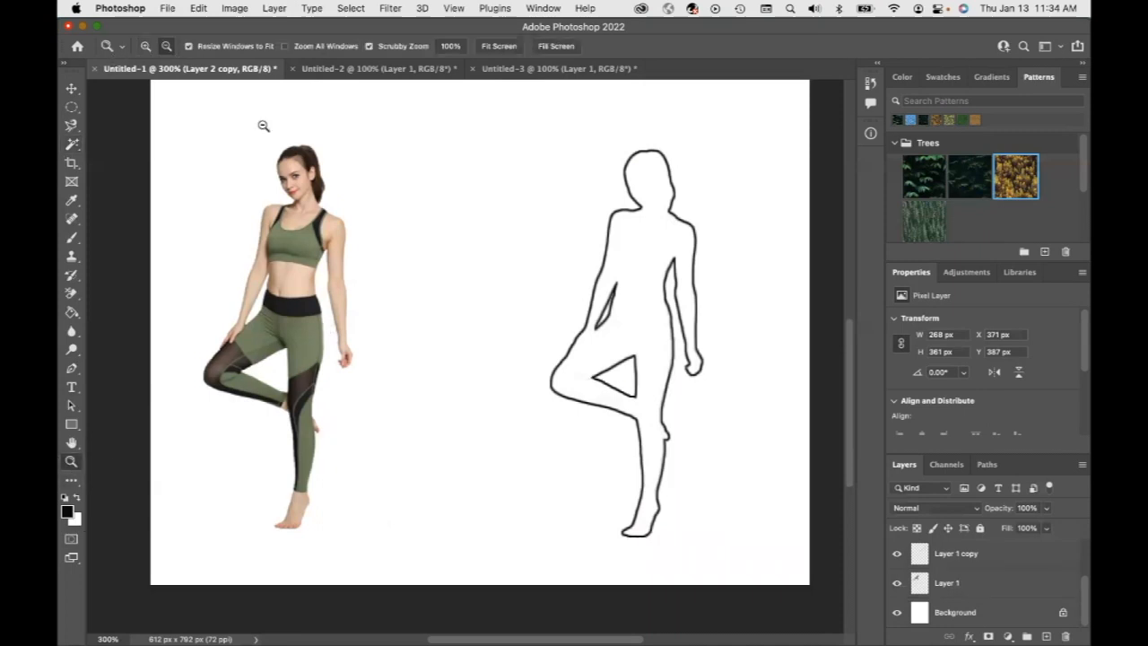
pyautogui.click(451, 275)
pyautogui.click(451, 275)
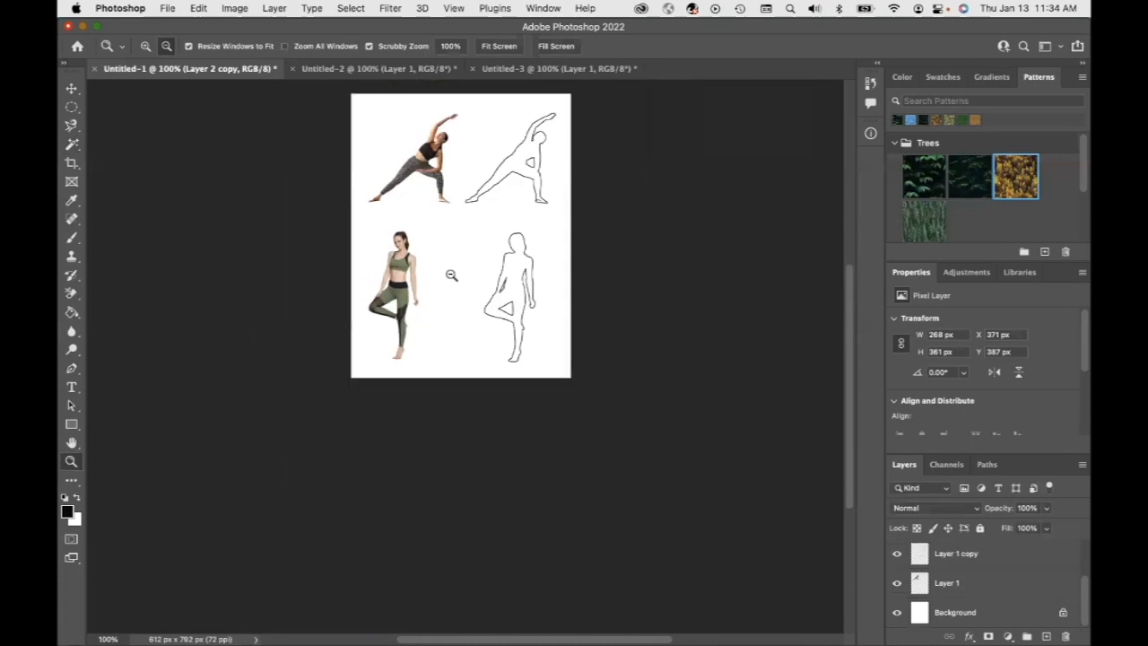
pyautogui.scroll(2, 451, 275)
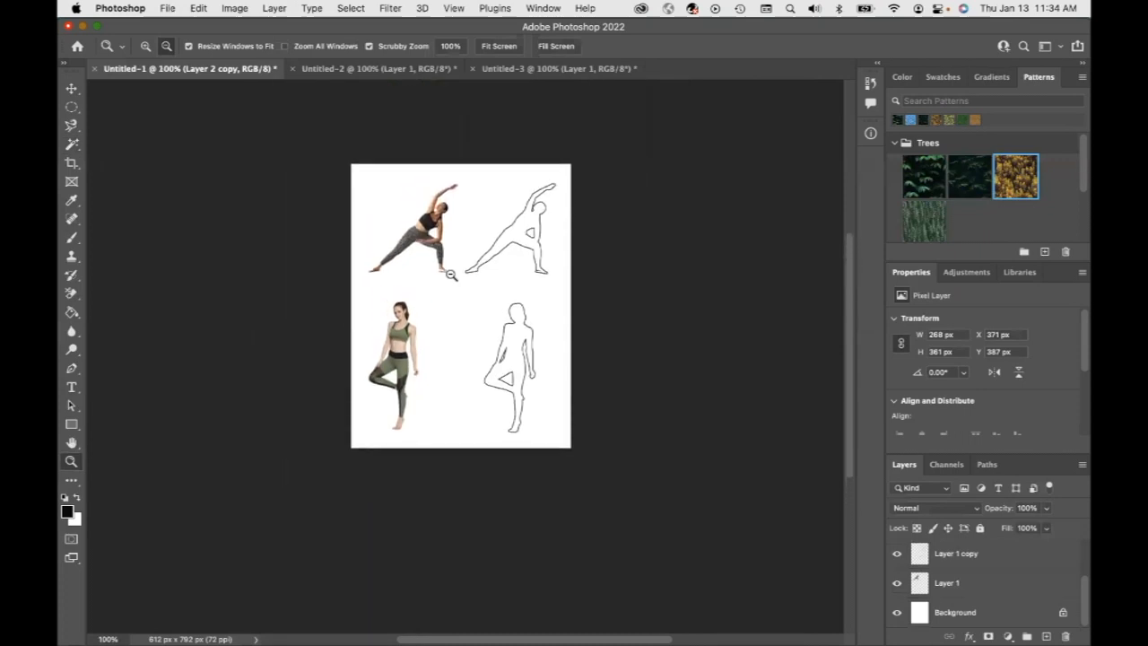
pyautogui.scroll(5, 455, 251)
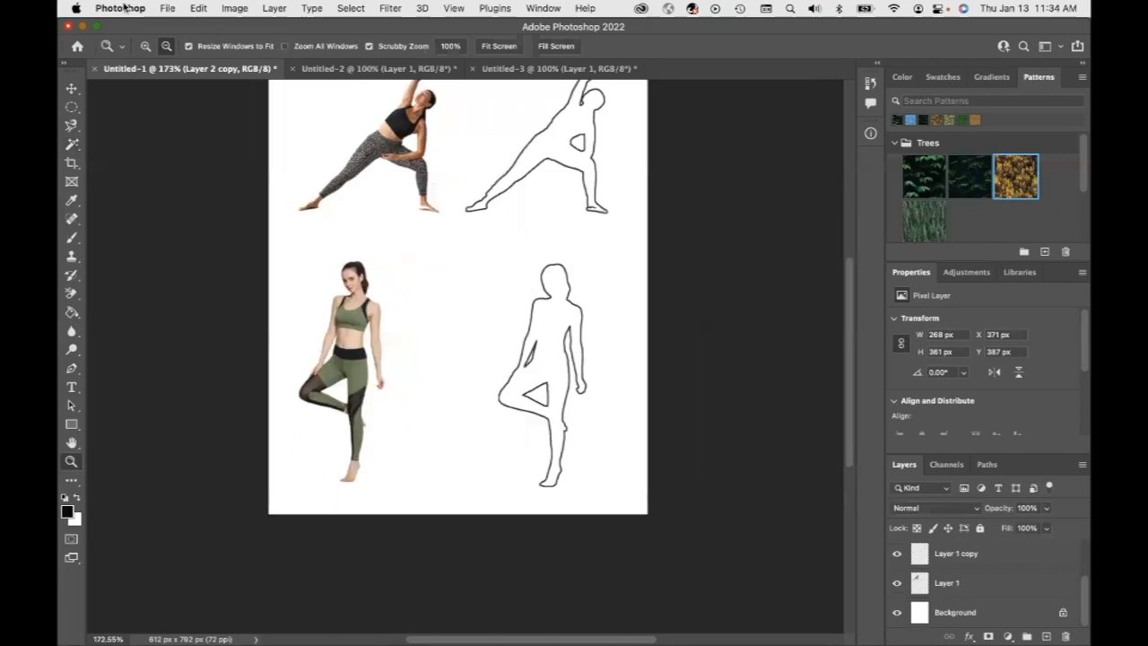
# Resize the canvas in inches to 9.5 inches wide by 11 inches high
pyautogui.click(199, 8)
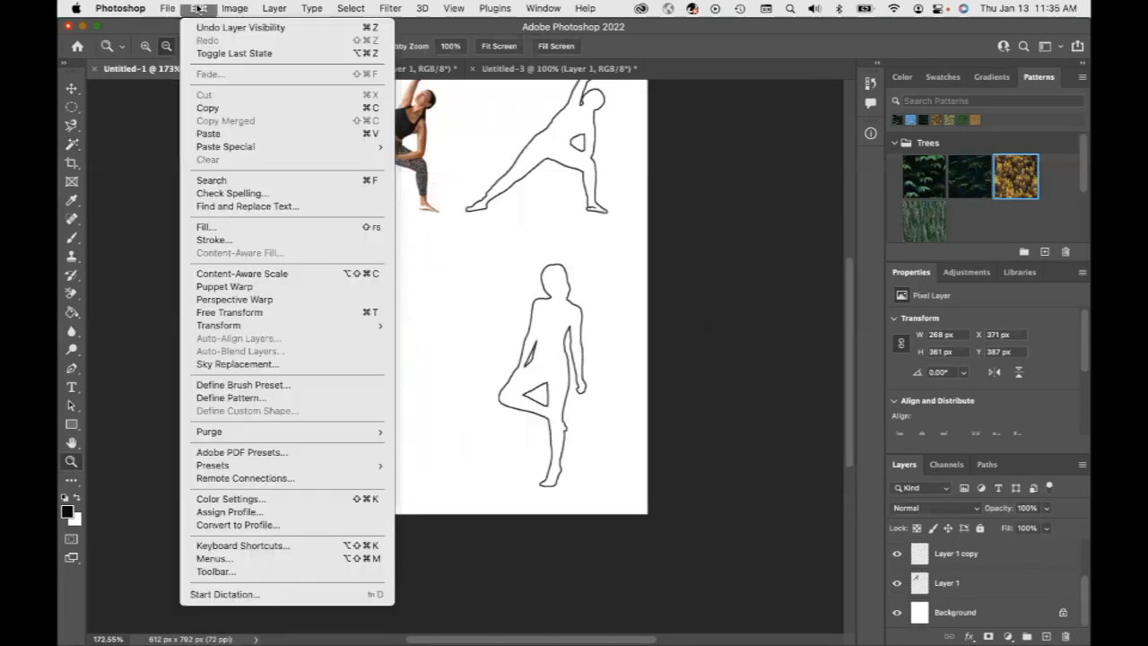
pyautogui.moveTo(168, 8)
pyautogui.moveTo(236, 10)
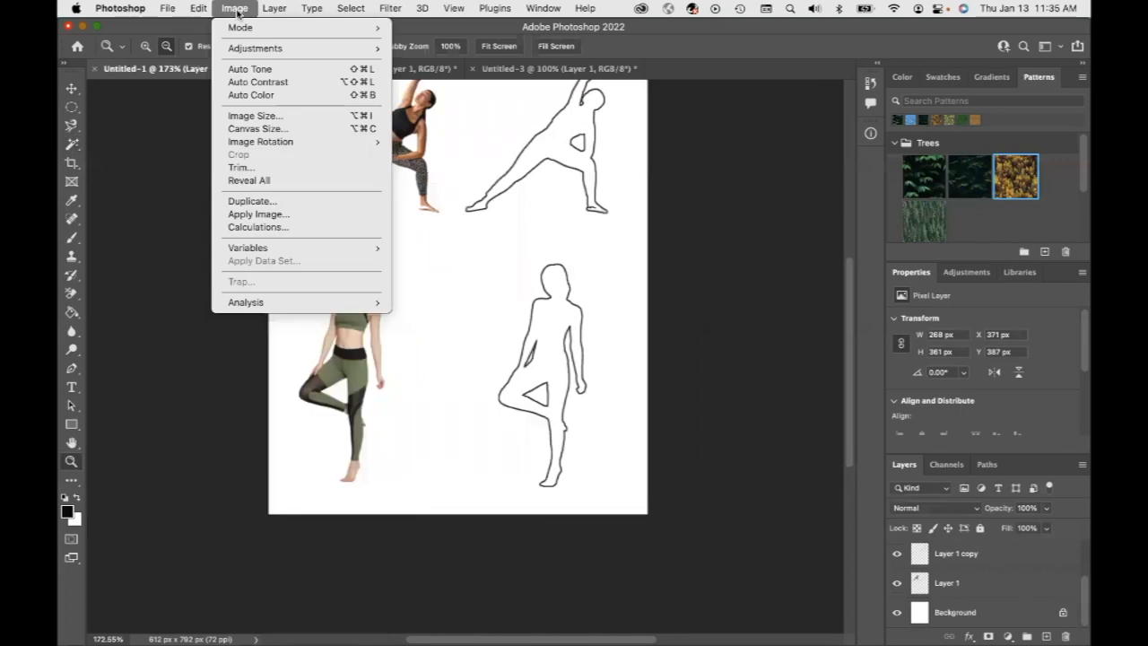
pyautogui.click(259, 130)
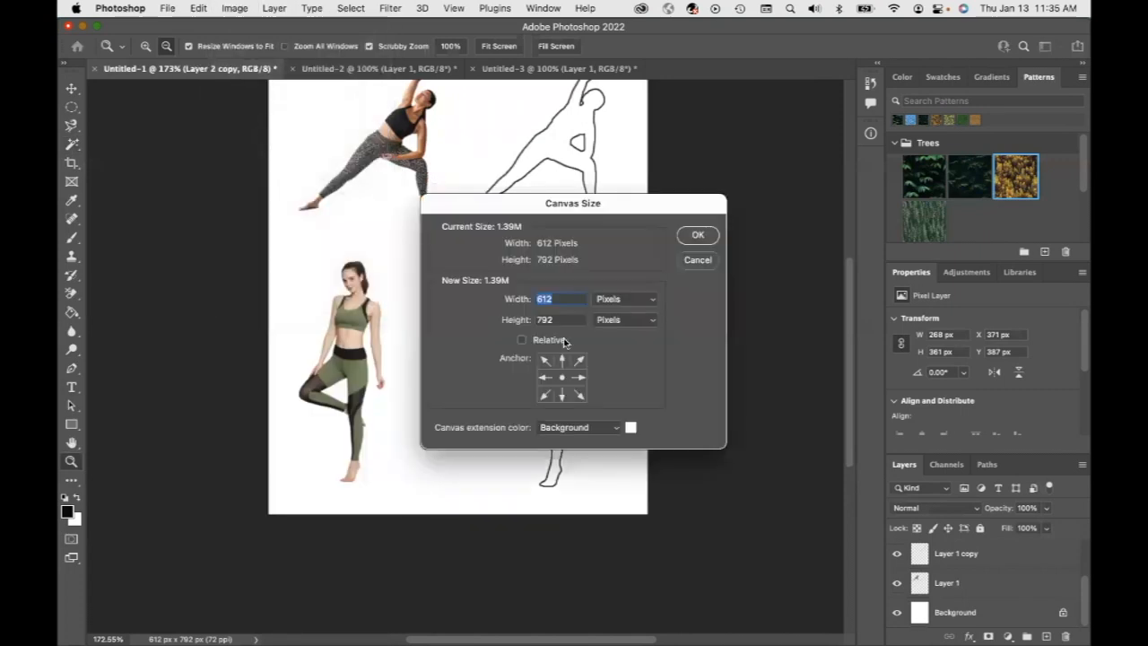
pyautogui.click(651, 320)
pyautogui.click(639, 334)
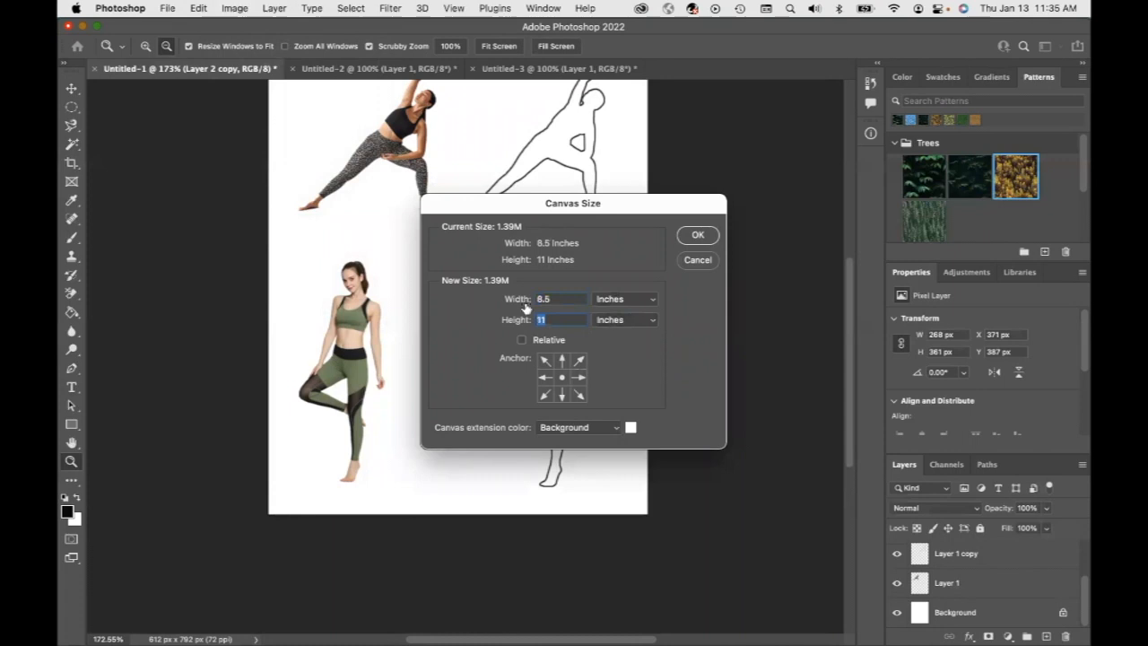
pyautogui.write('1')
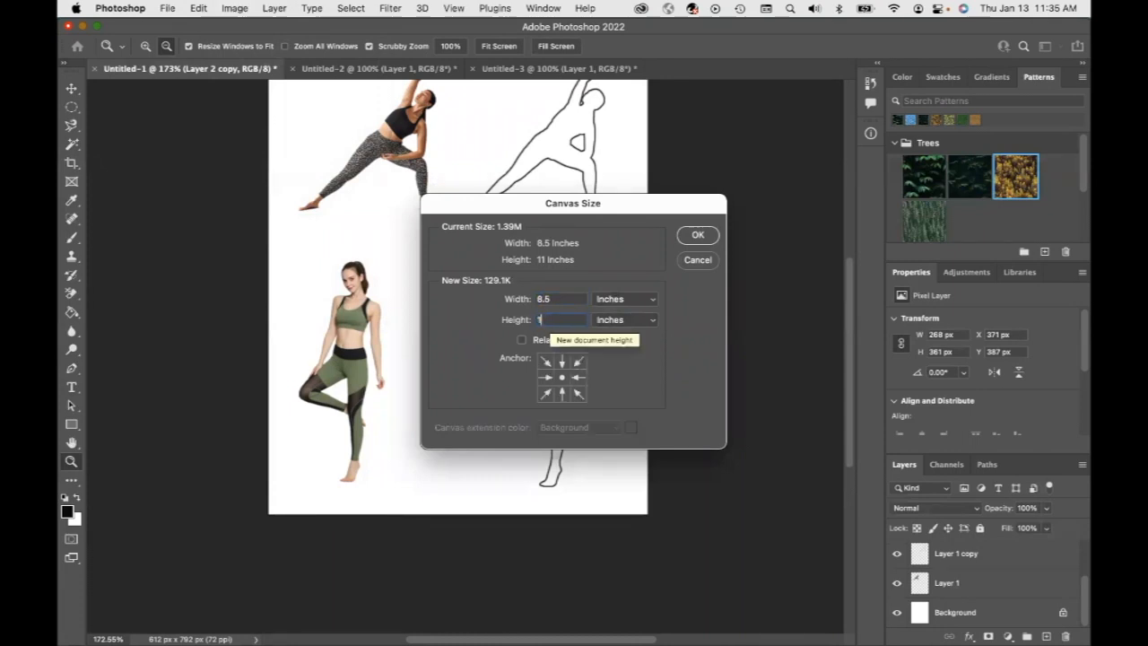
pyautogui.write('1')
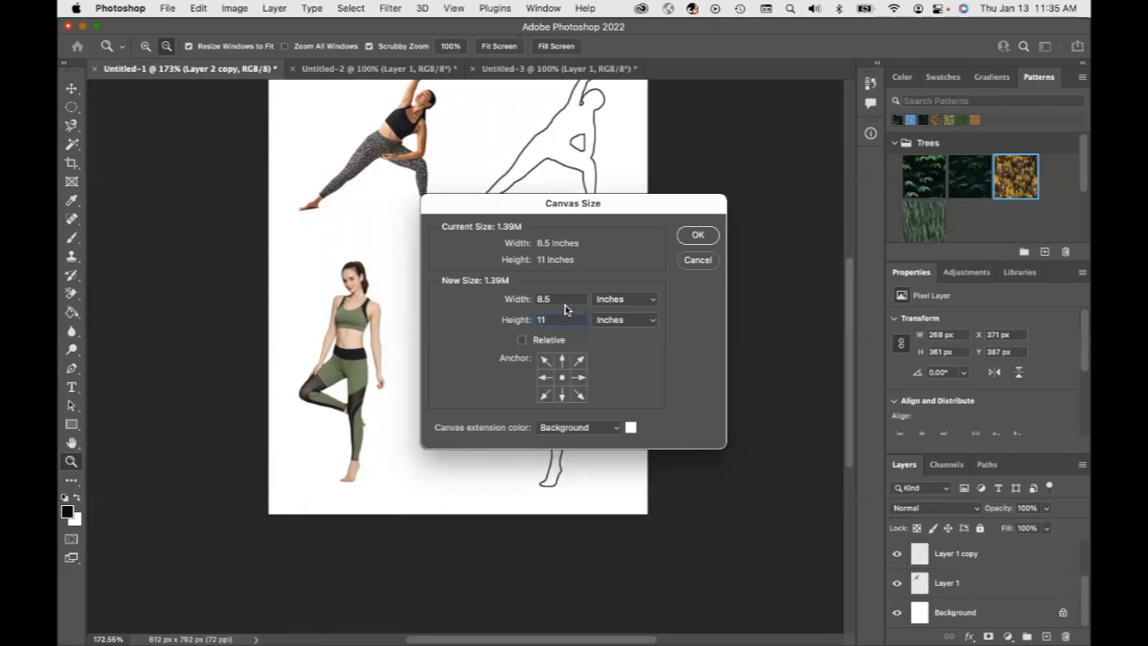
pyautogui.click(565, 301)
pyautogui.write('9')
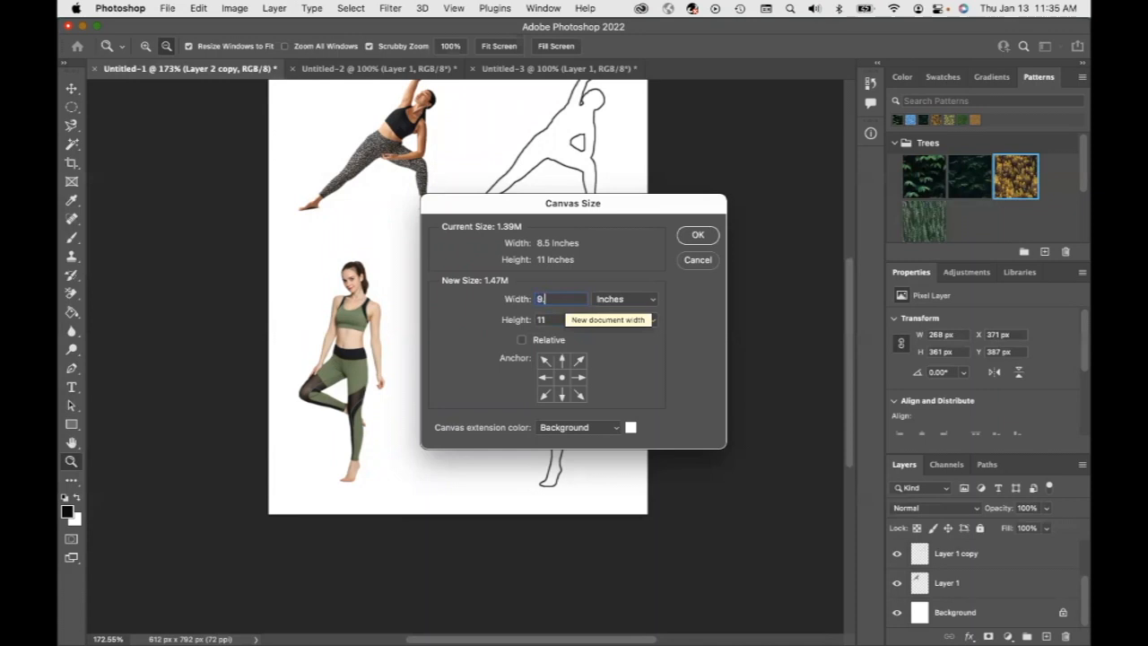
pyautogui.write('.5')
pyautogui.click(698, 234)
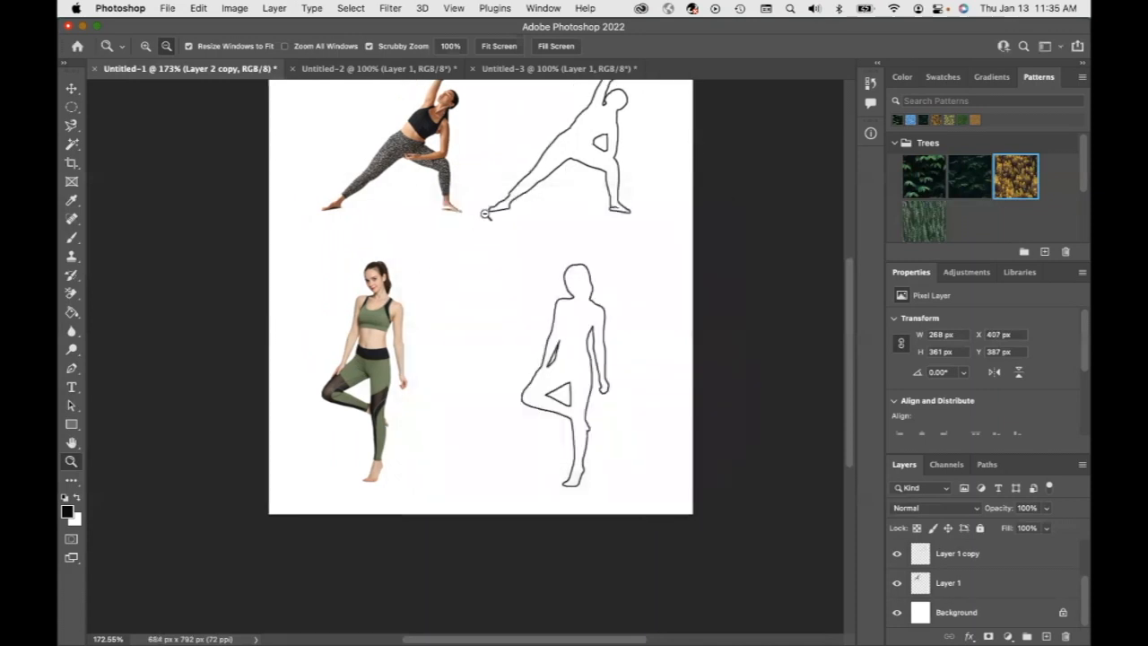
# Close the Untitled-3 and Untitled-2 documents without saving them
pyautogui.click(443, 287)
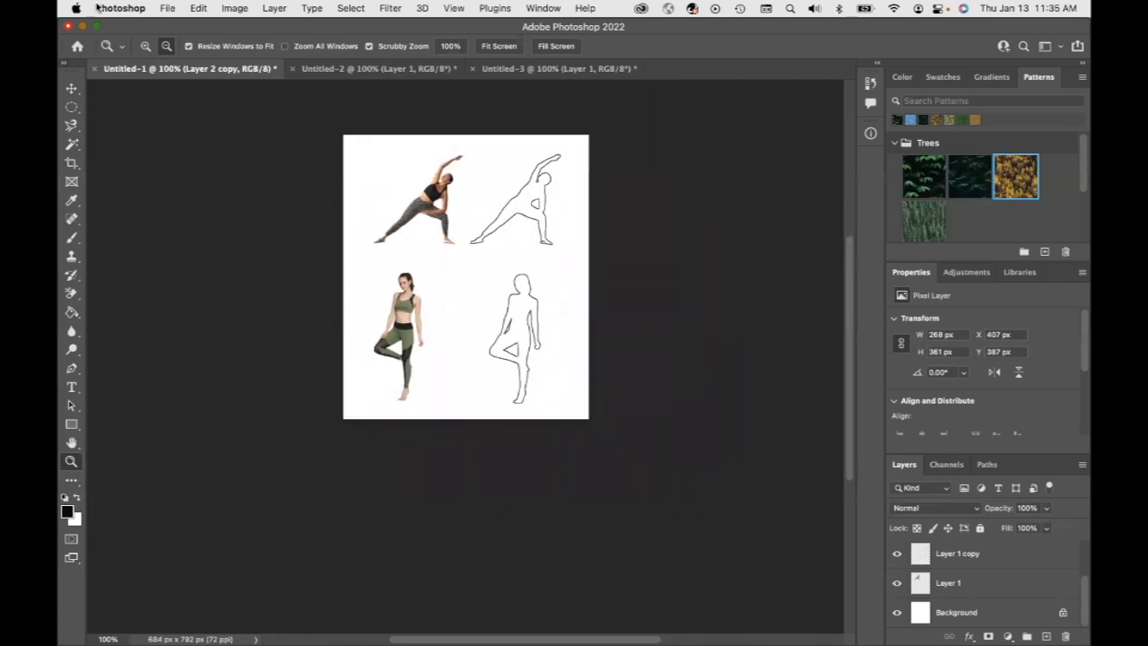
pyautogui.click(173, 10)
pyautogui.click(613, 137)
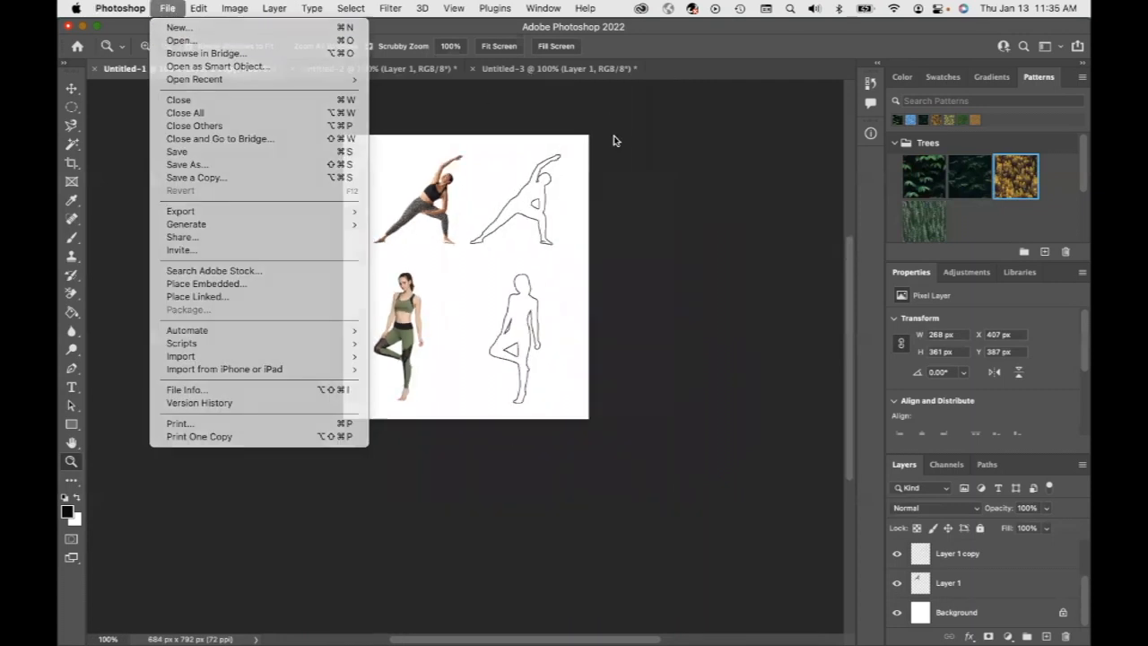
pyautogui.click(473, 68)
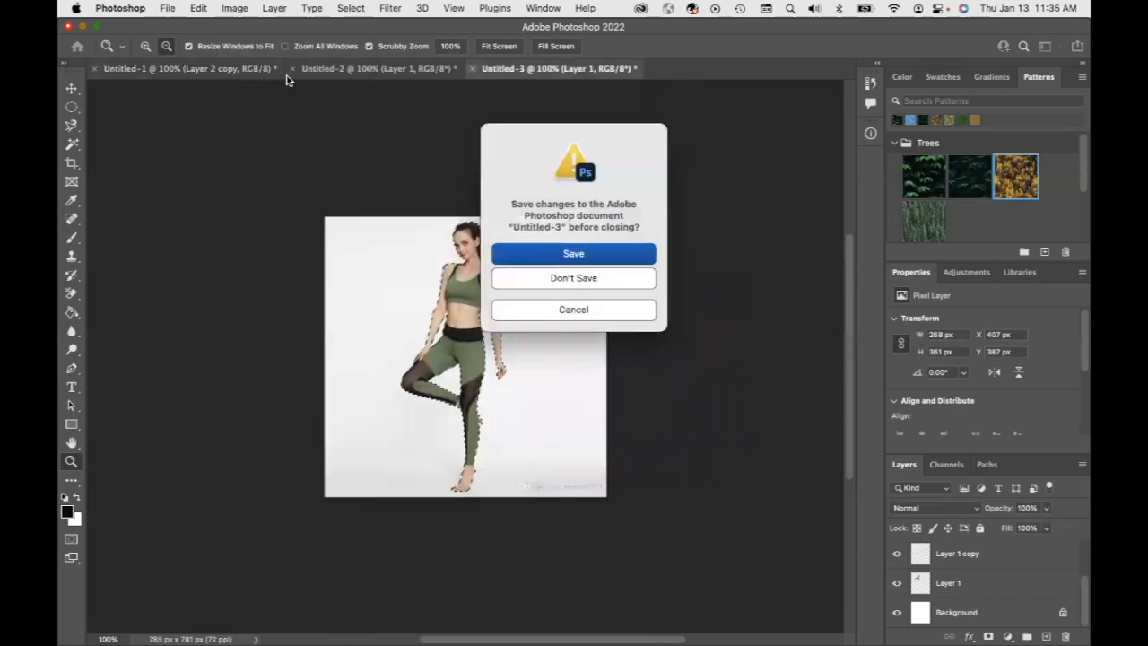
pyautogui.click(582, 279)
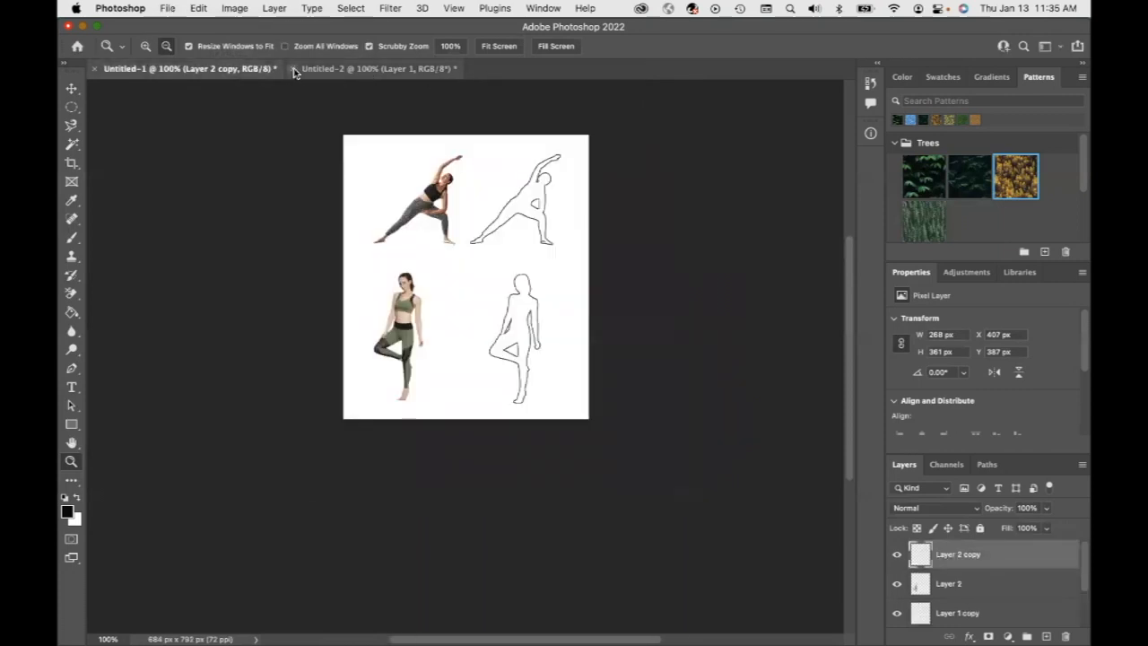
pyautogui.click(295, 69)
pyautogui.click(574, 282)
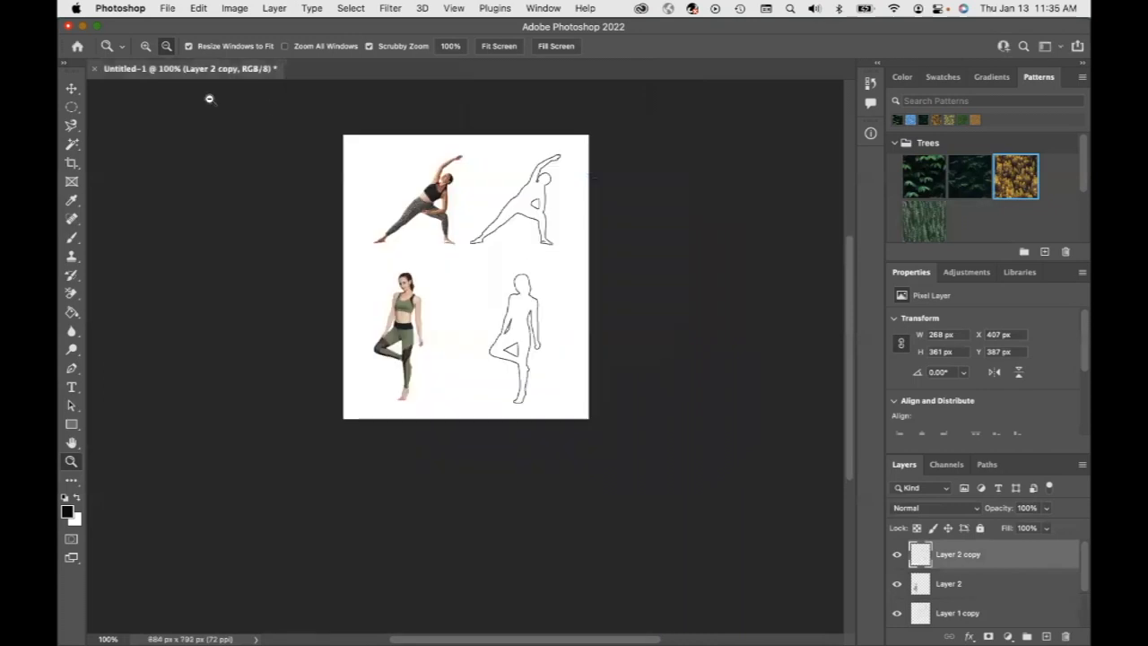
# Save the document as Exercise 5 Extracting Fashion Poses.psd in the Photoshop Exercises folder with Maximize Compatibility
pyautogui.click(175, 9)
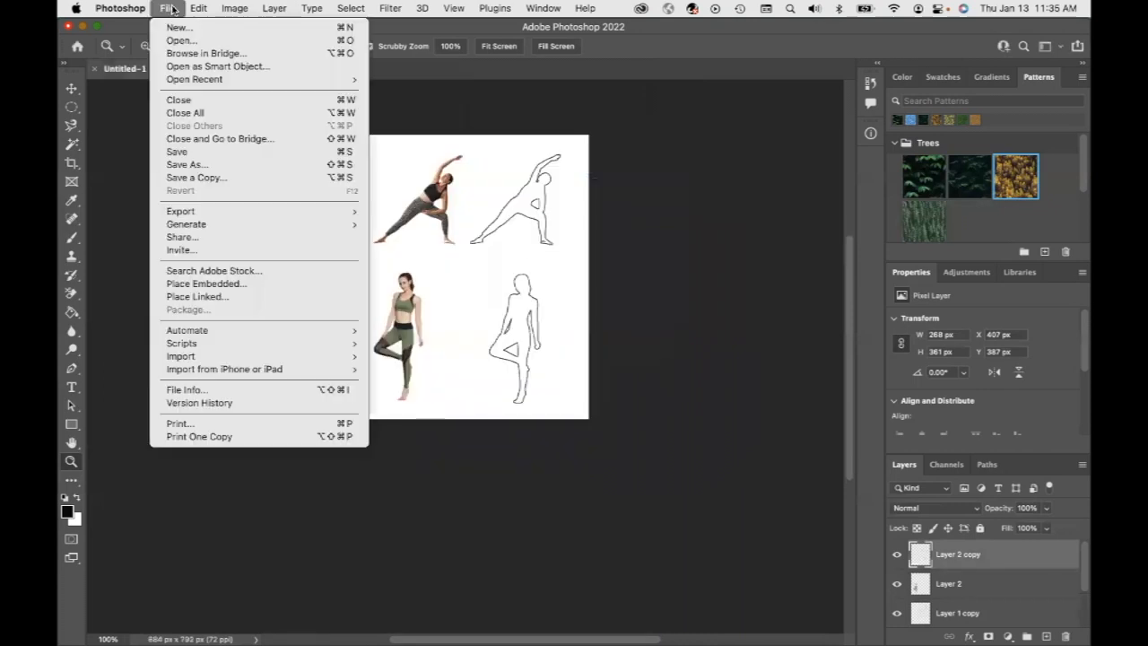
pyautogui.click(199, 166)
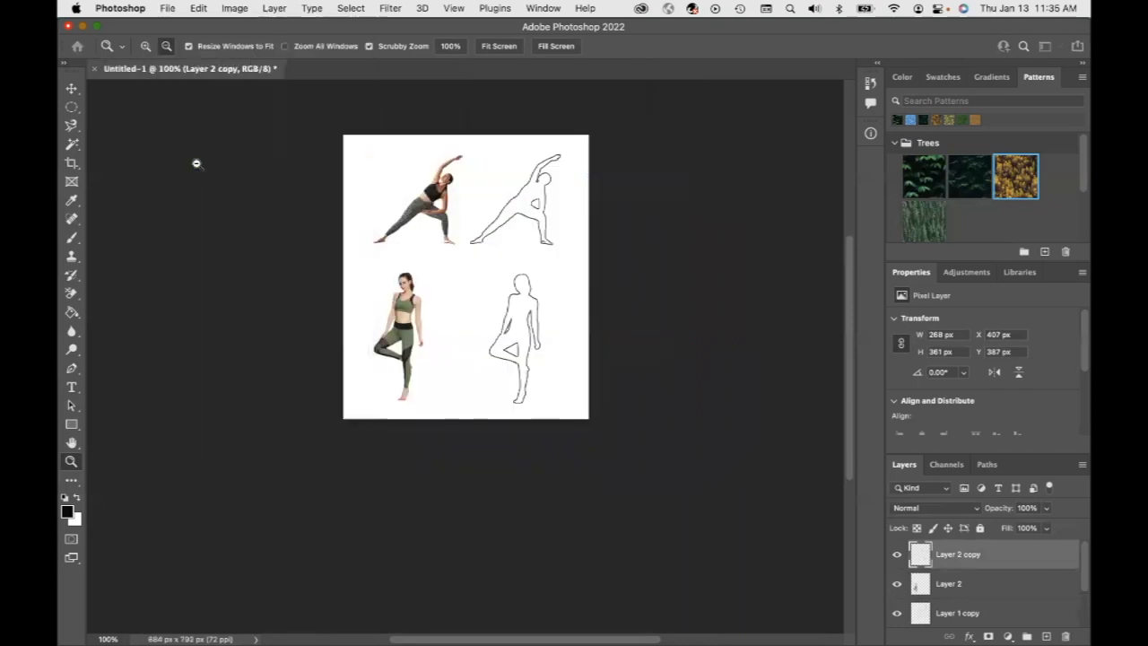
pyautogui.click(644, 462)
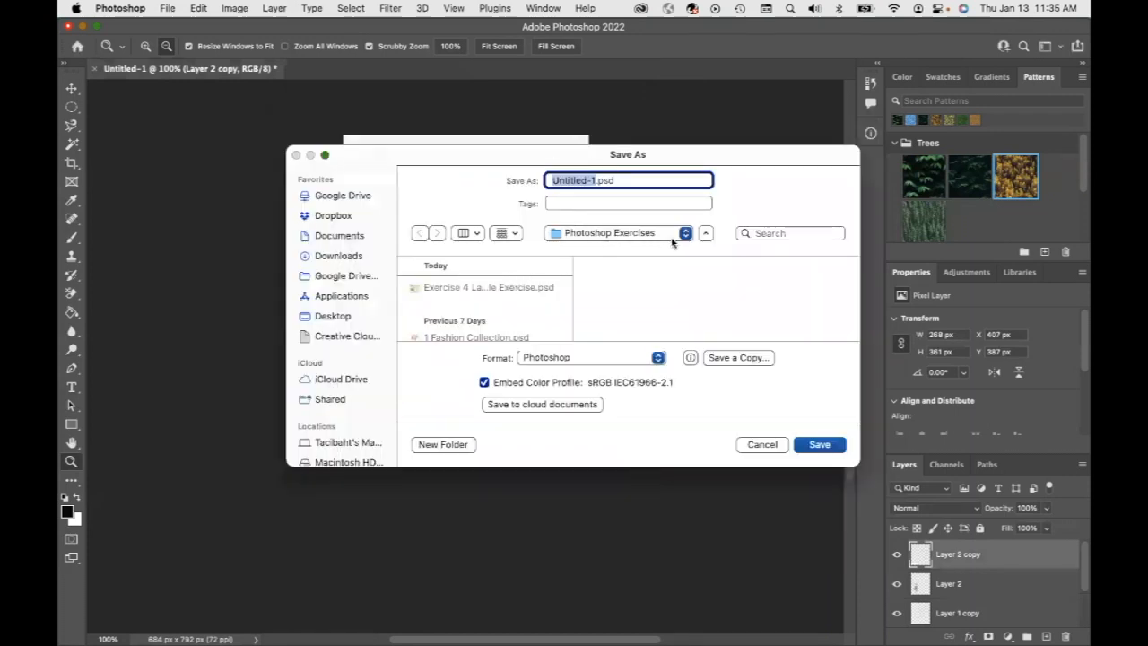
pyautogui.write('Exercise')
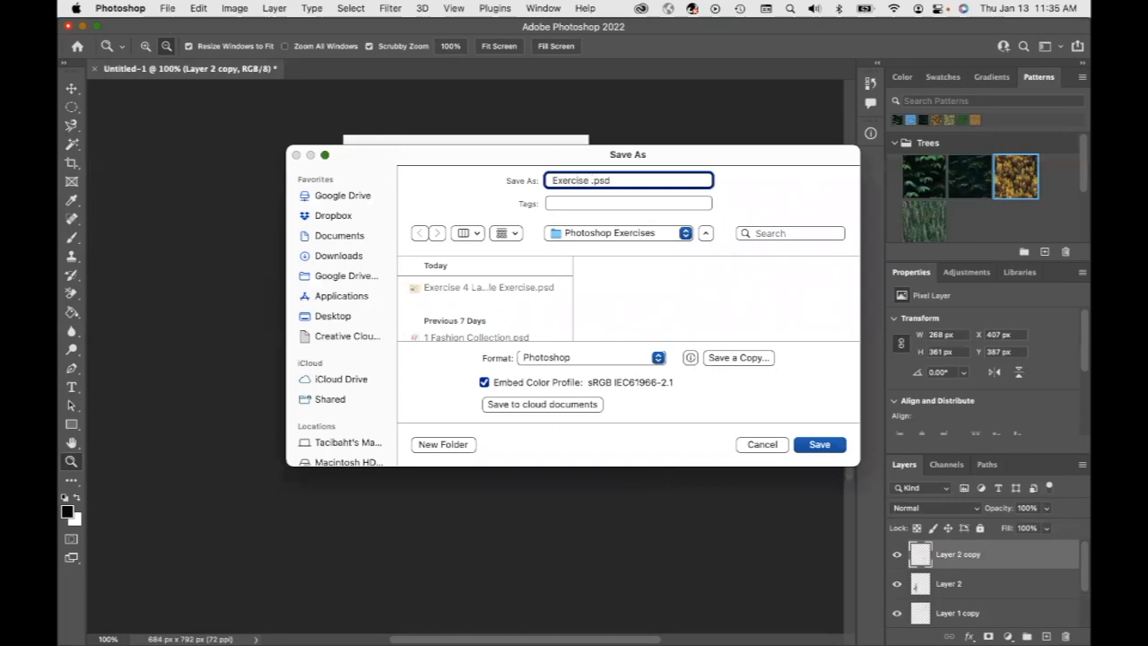
pyautogui.scroll(-2, 521, 285)
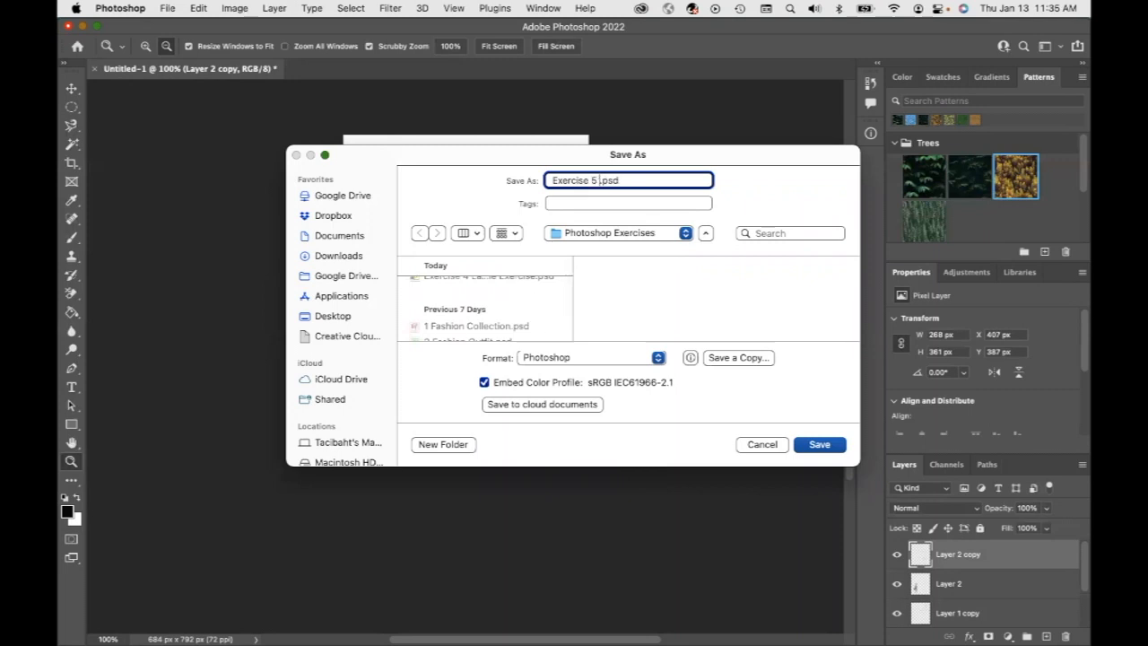
pyautogui.write('tracting Fas')
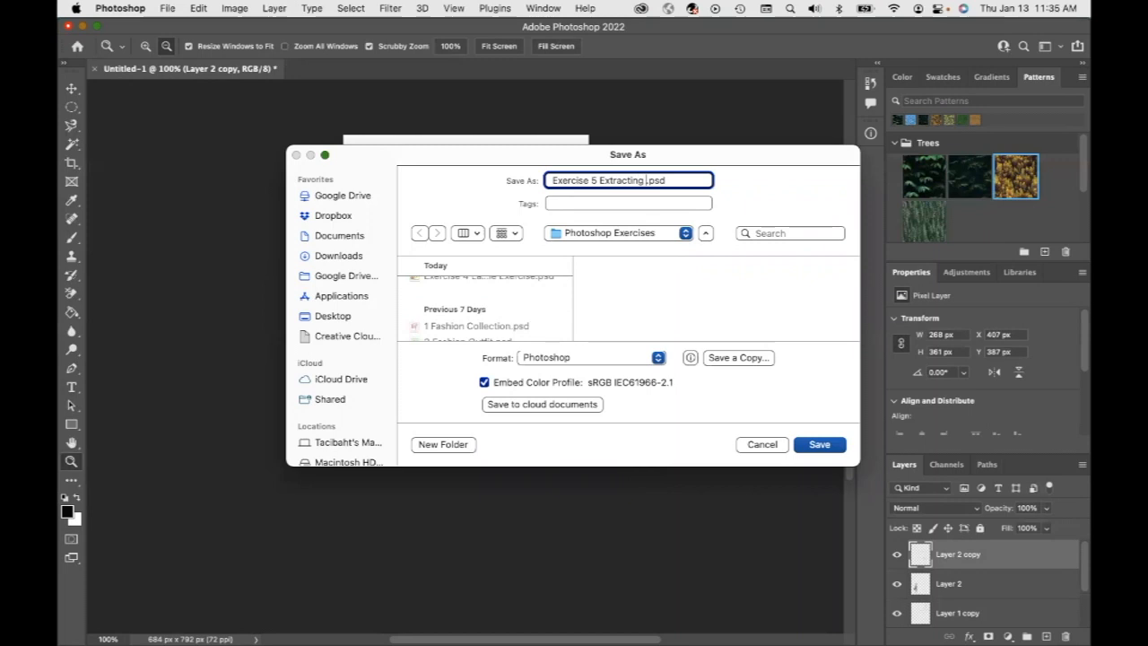
pyautogui.write('hion Poses')
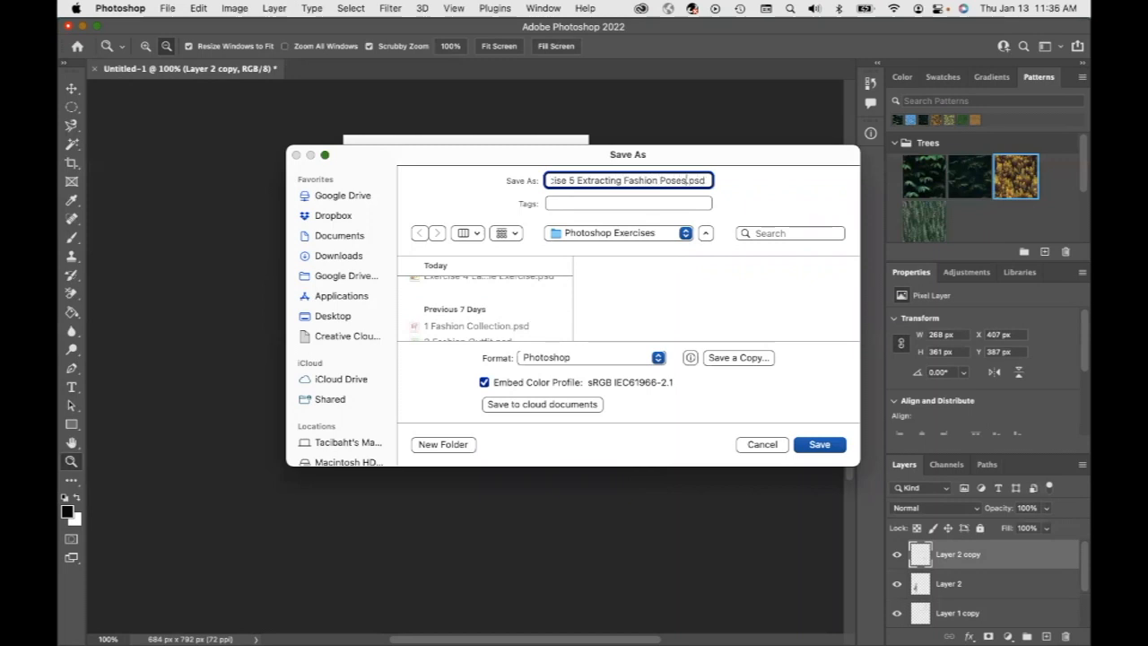
pyautogui.click(817, 444)
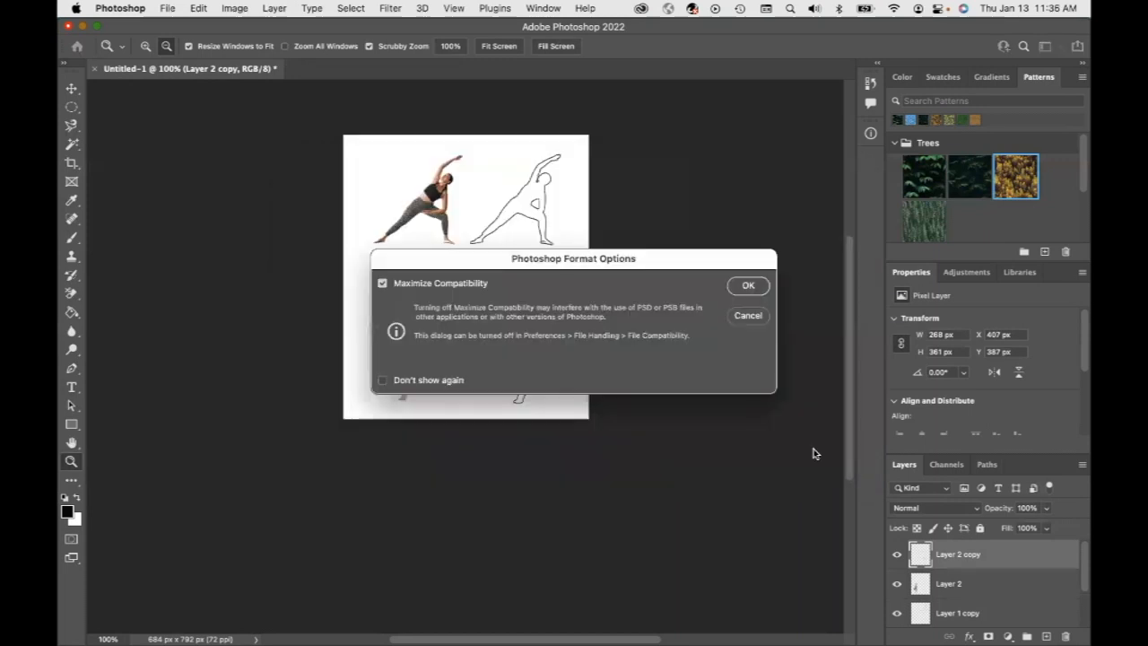
pyautogui.click(750, 287)
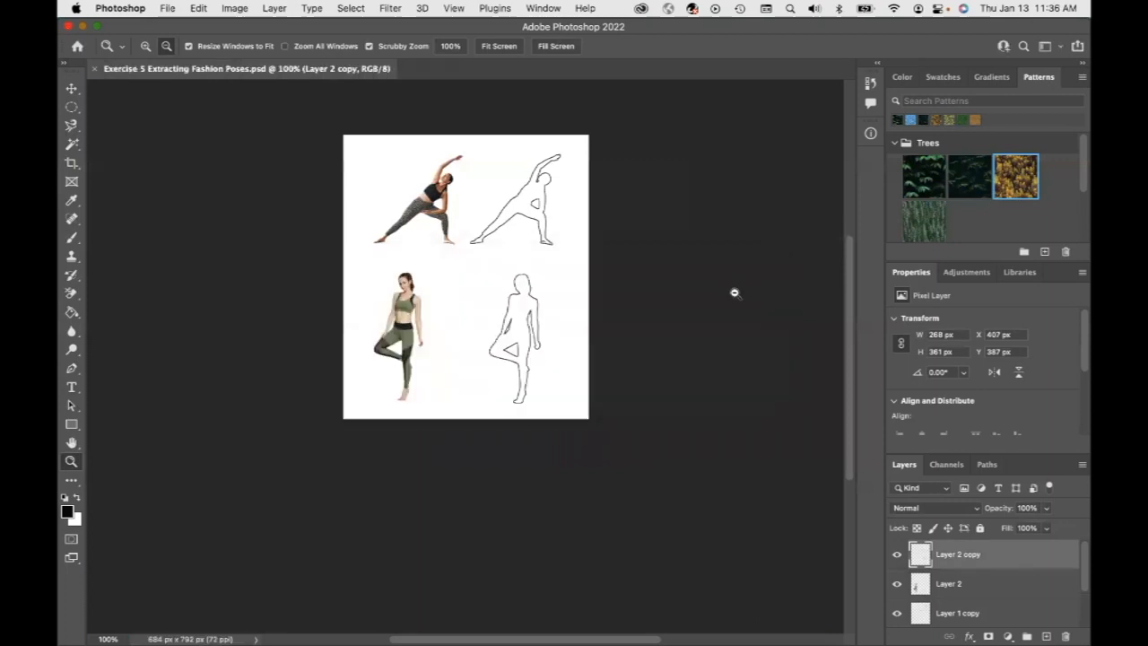